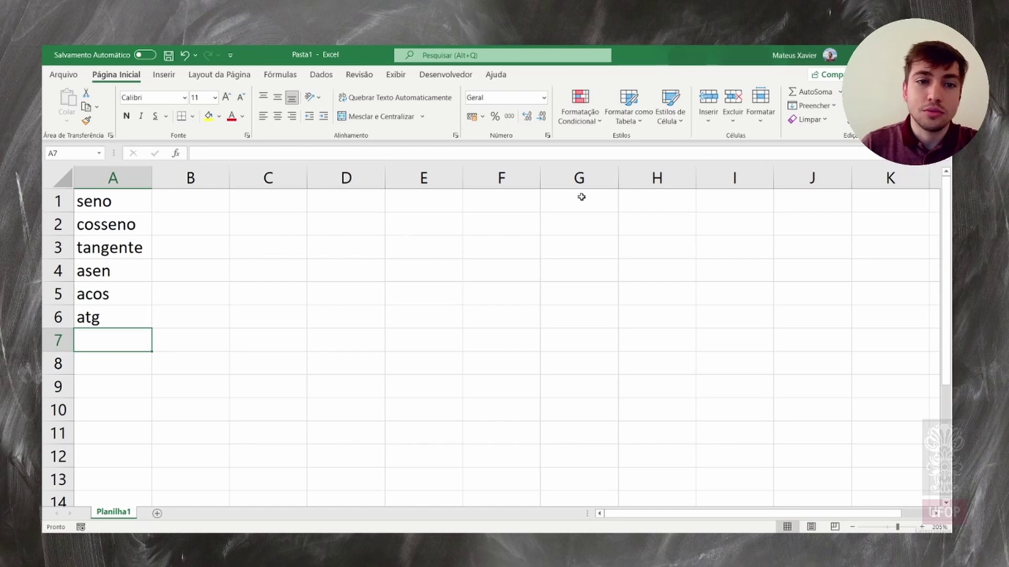
# Merge and center cells A7:C7 and enter the title "Triângulo" in them.
pyautogui.click(109, 359)
pyautogui.moveTo(111, 346); pyautogui.dragTo(292, 340)
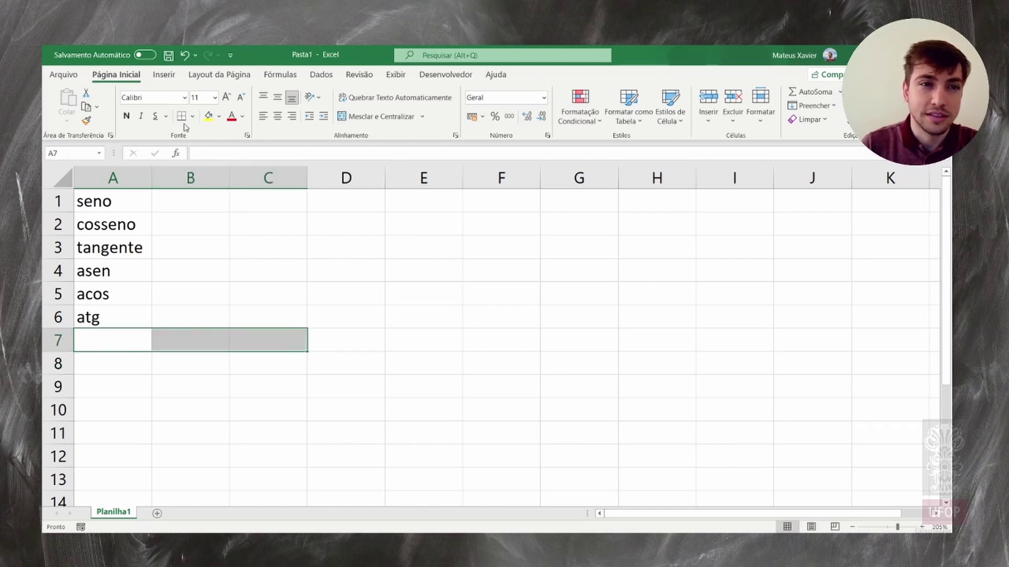
pyautogui.click(380, 116)
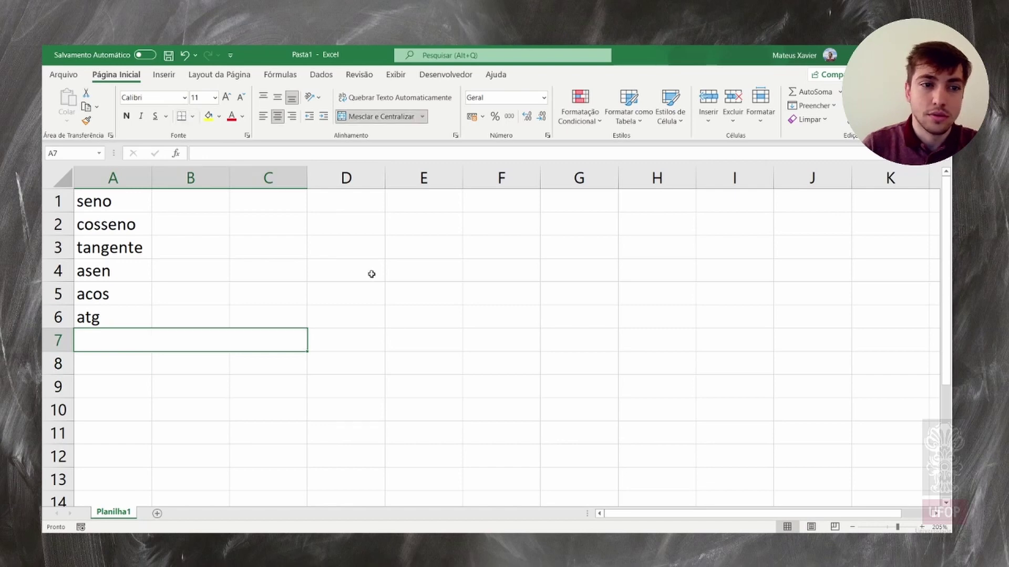
pyautogui.write('Triângulo')
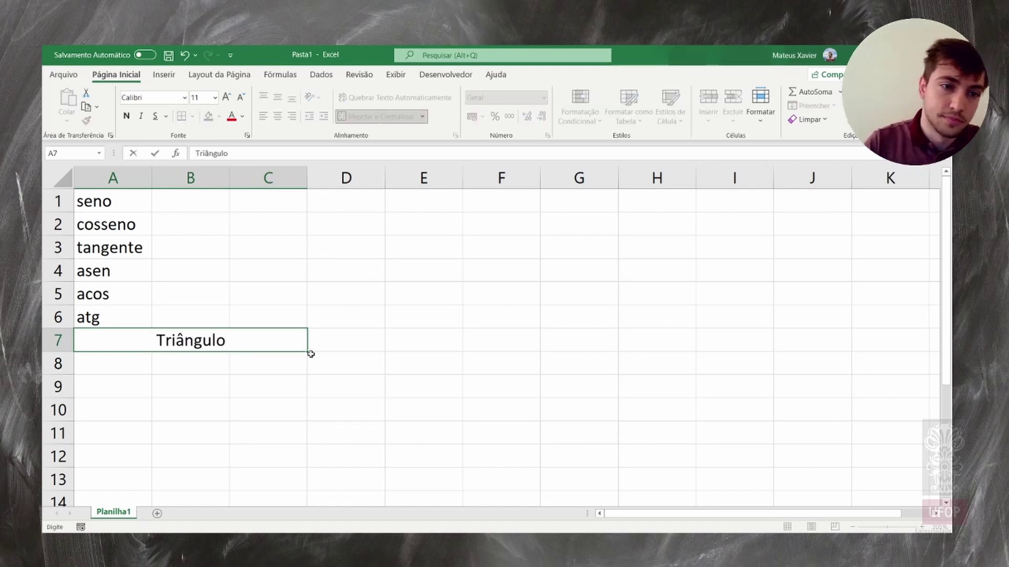
pyautogui.click(181, 404)
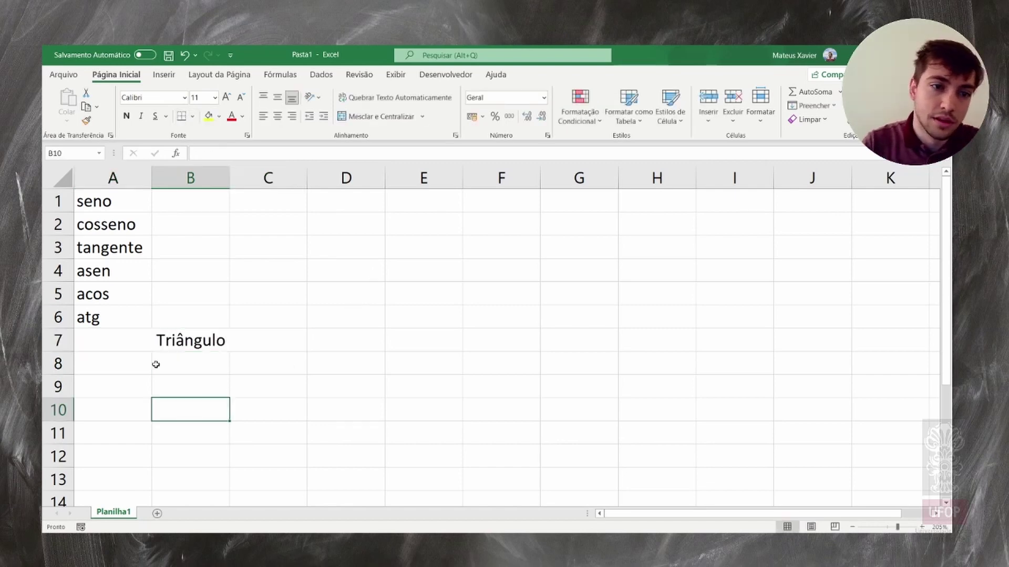
# Enter the side headers A, B and C in cells A8 to C8 under the Triângulo title.
pyautogui.click(142, 364)
pyautogui.write('A')
pyautogui.press('Tab')
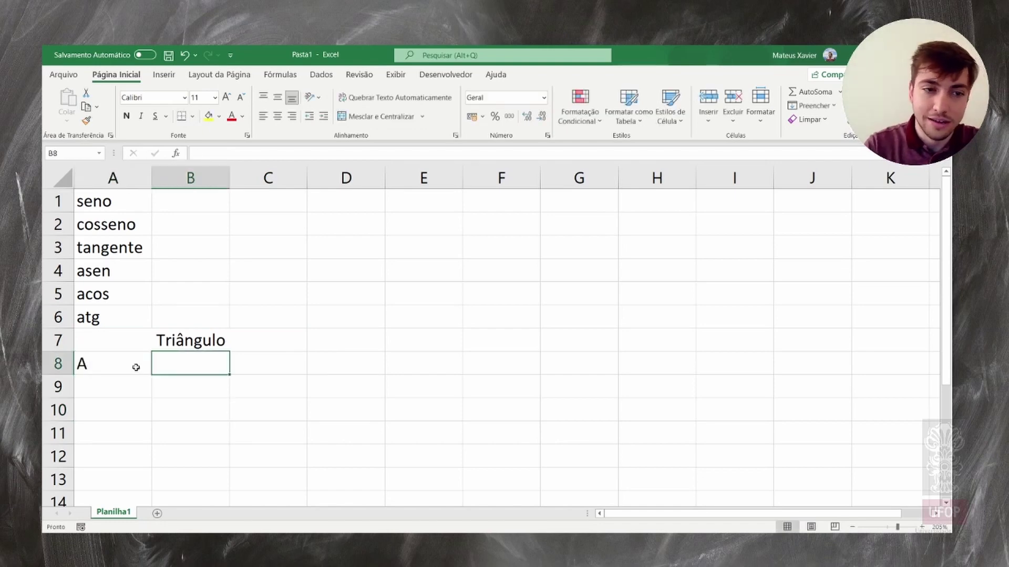
pyautogui.write('B')
pyautogui.press('Tab')
pyautogui.write('C')
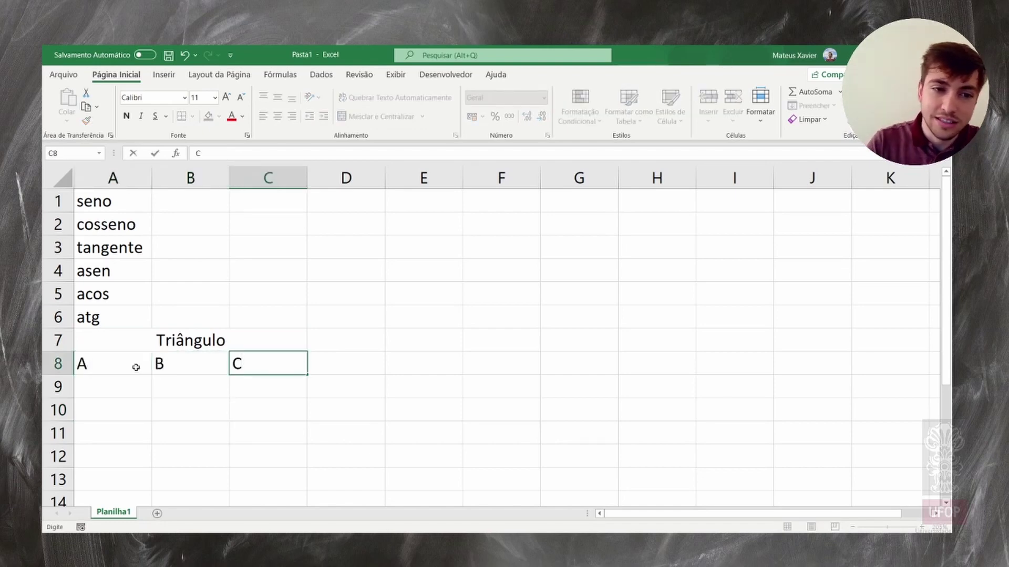
# Enter the angle headers alfa, beta and fi in cells A10 to C10.
pyautogui.click(102, 409)
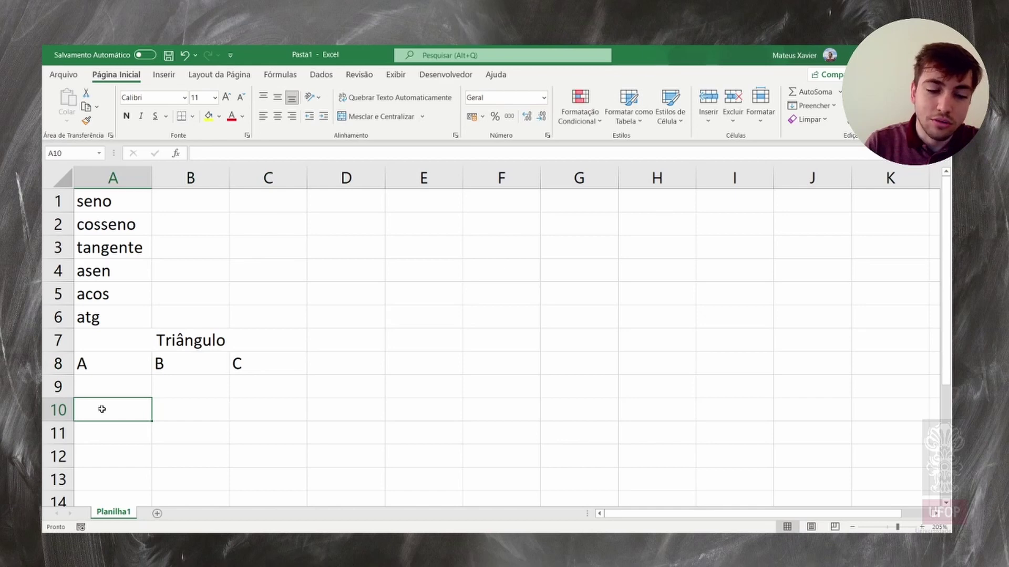
pyautogui.write('alfa')
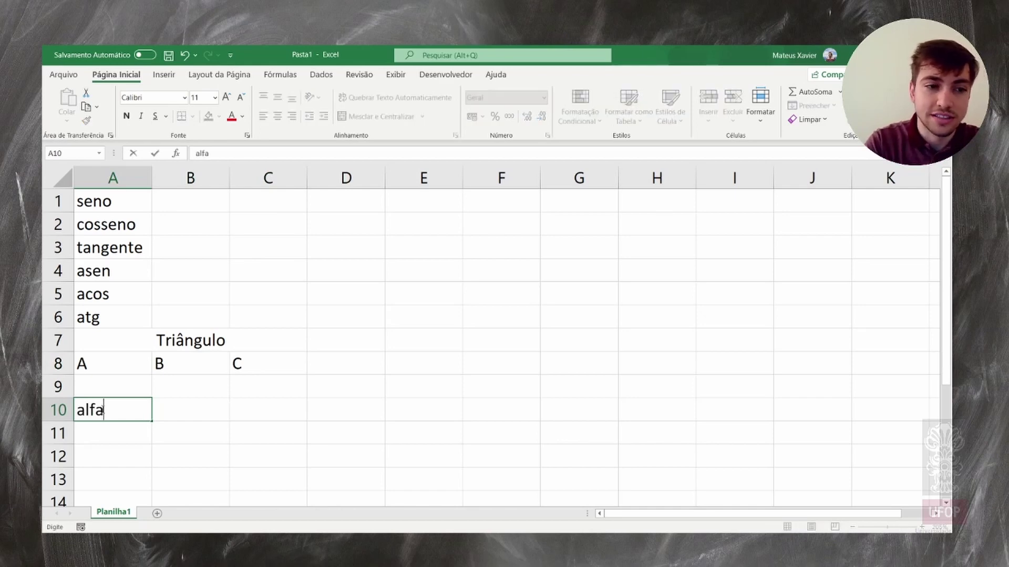
pyautogui.press('Tab')
pyautogui.write('beta')
pyautogui.press('Tab')
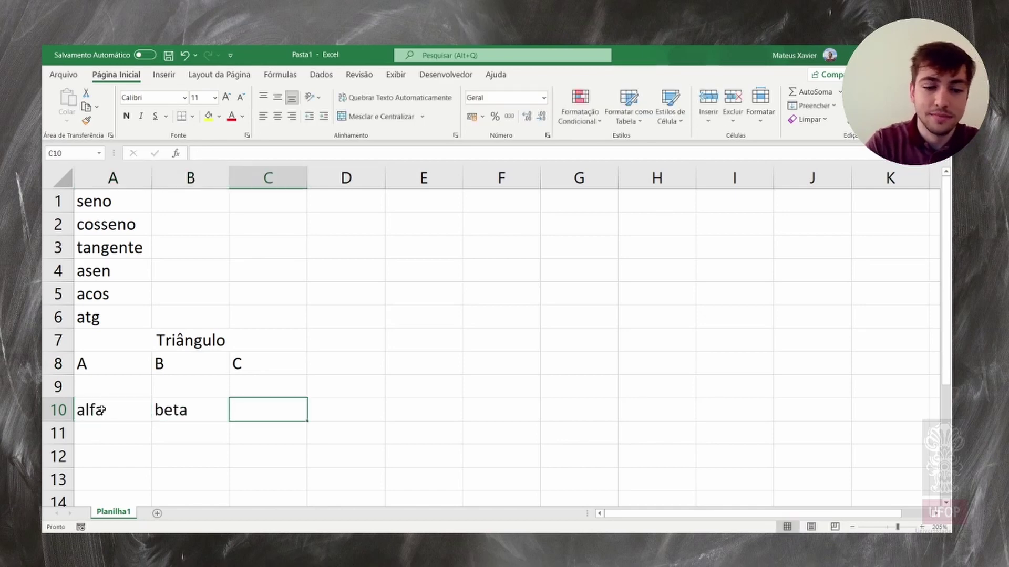
pyautogui.write('fi')
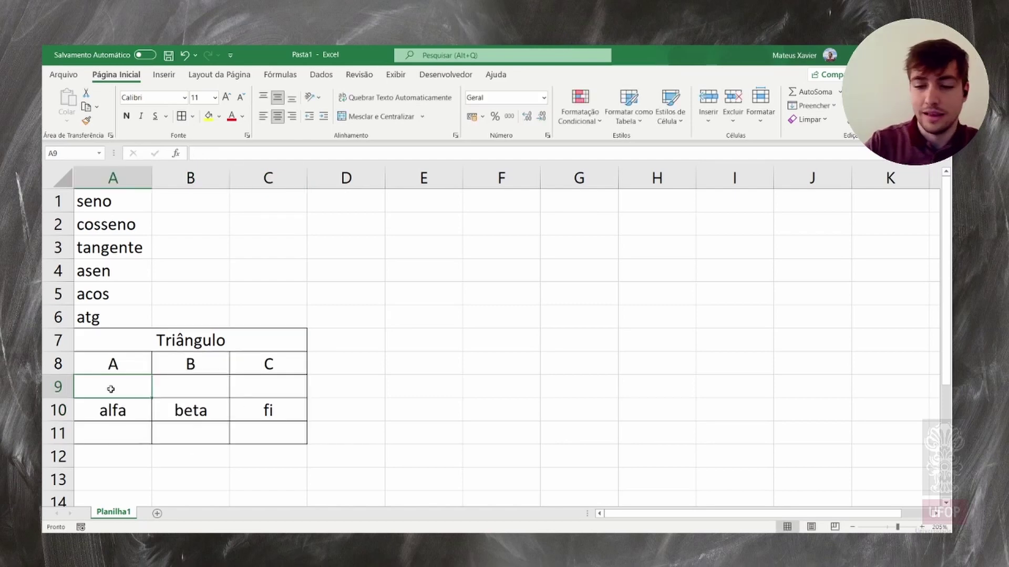
# Enter the side lengths 15, 14 and 9,26 in cells A9 to C9.
pyautogui.write('15')
pyautogui.press('Tab')
pyautogui.write('14')
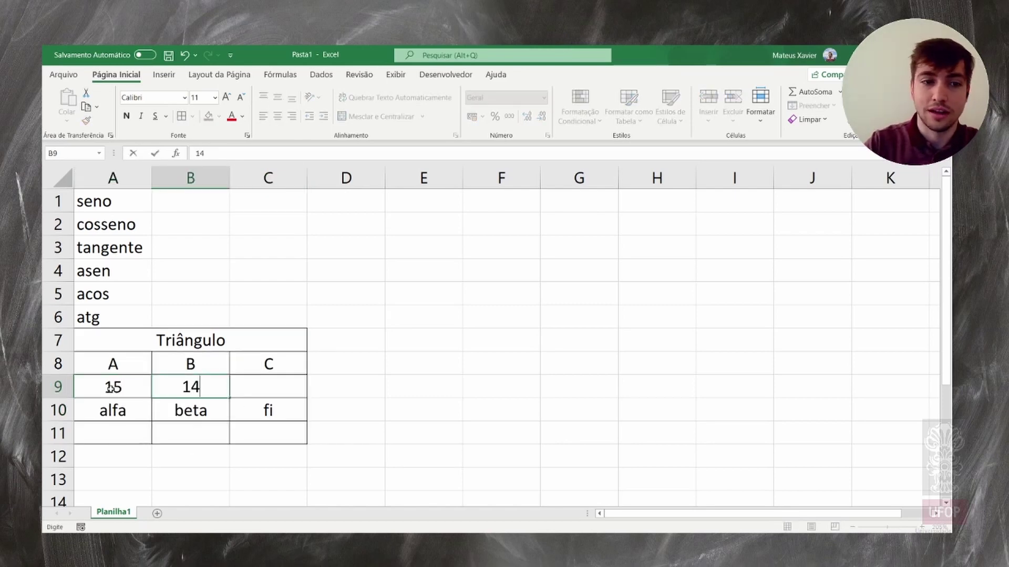
pyautogui.press('Tab')
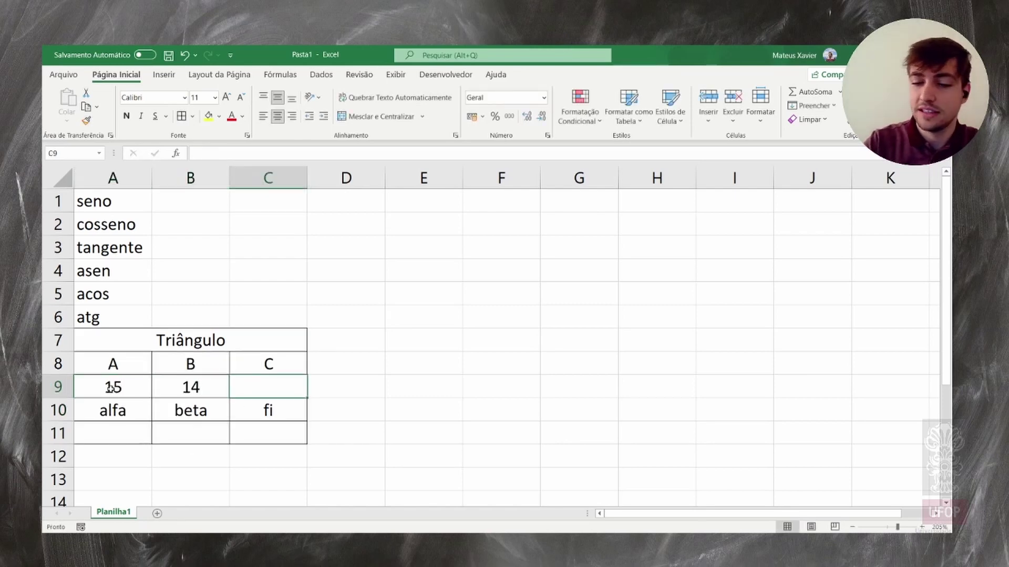
pyautogui.write('9,')
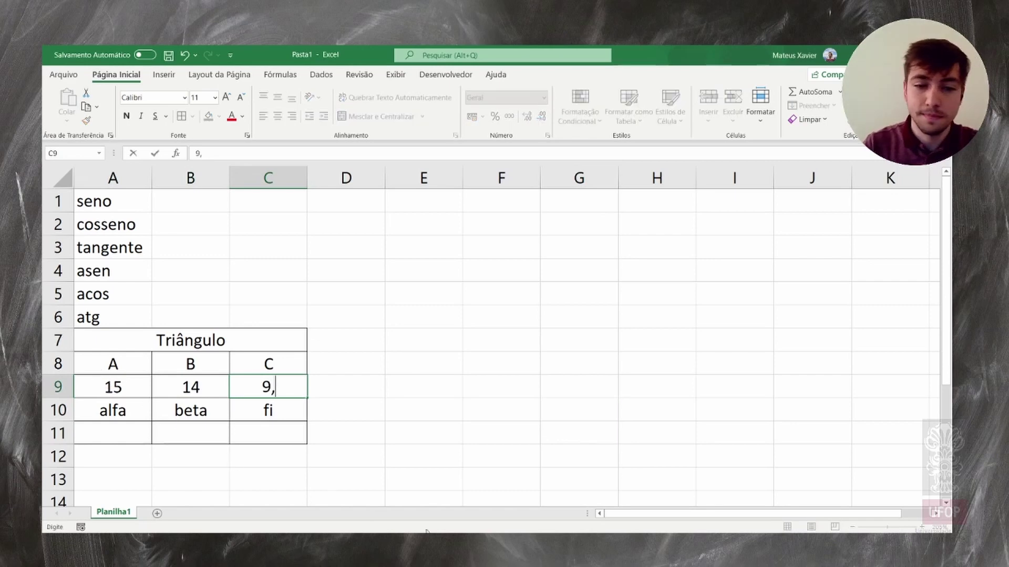
pyautogui.hotkey('alt', 'Tab')
pyautogui.hotkey('alt', 'Tab')
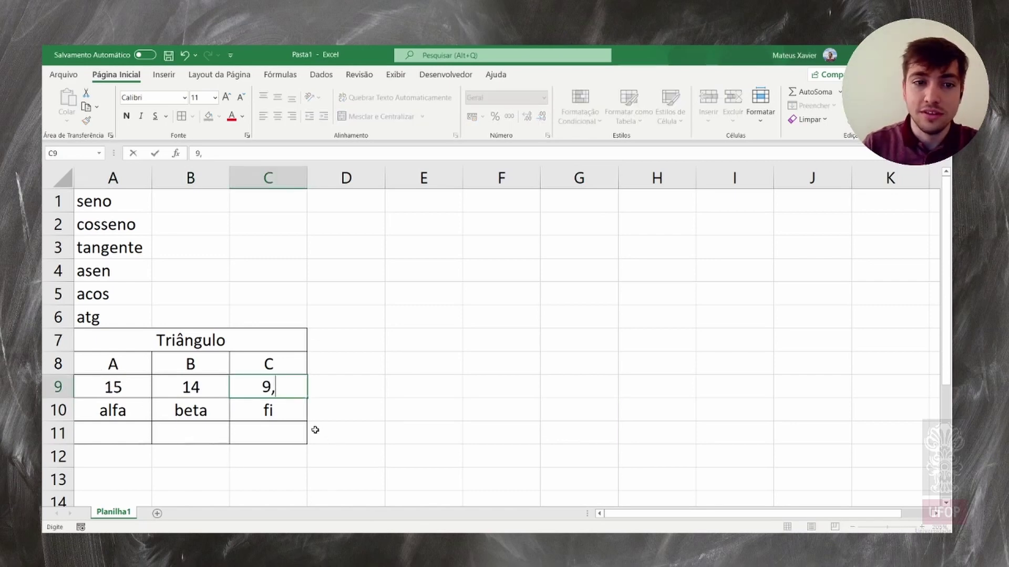
pyautogui.write('26')
pyautogui.click(334, 428)
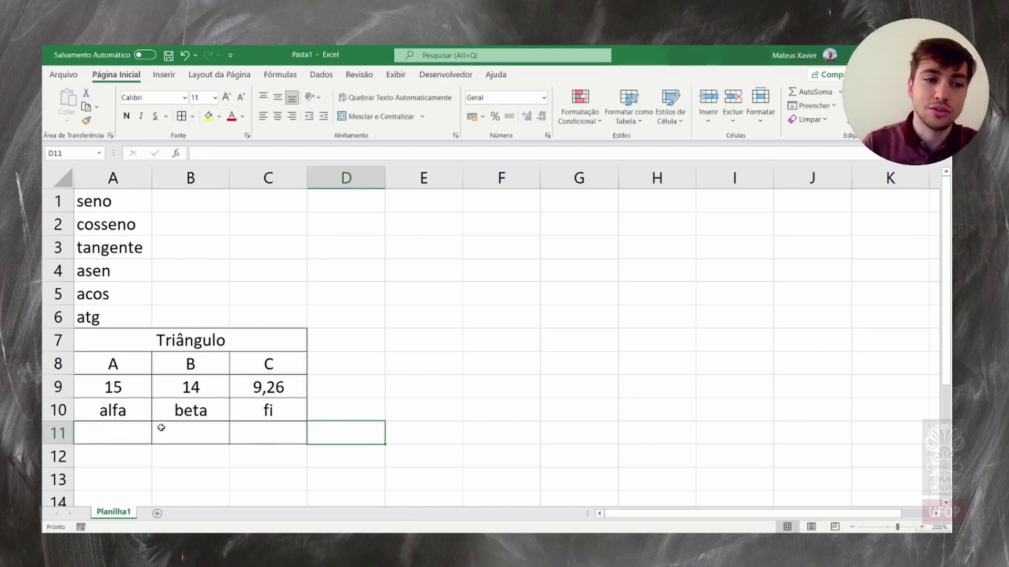
pyautogui.click(429, 494)
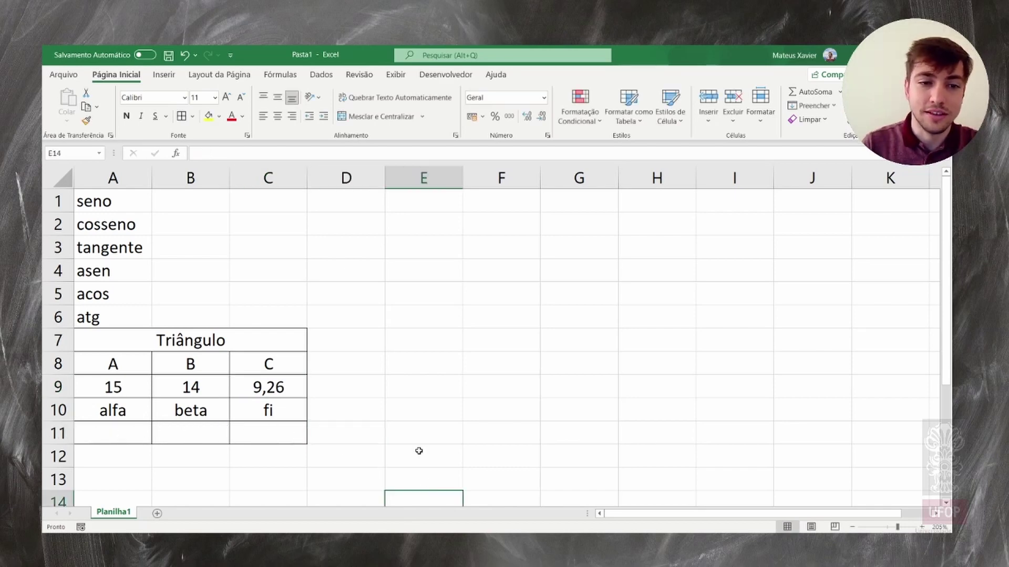
pyautogui.click(338, 424)
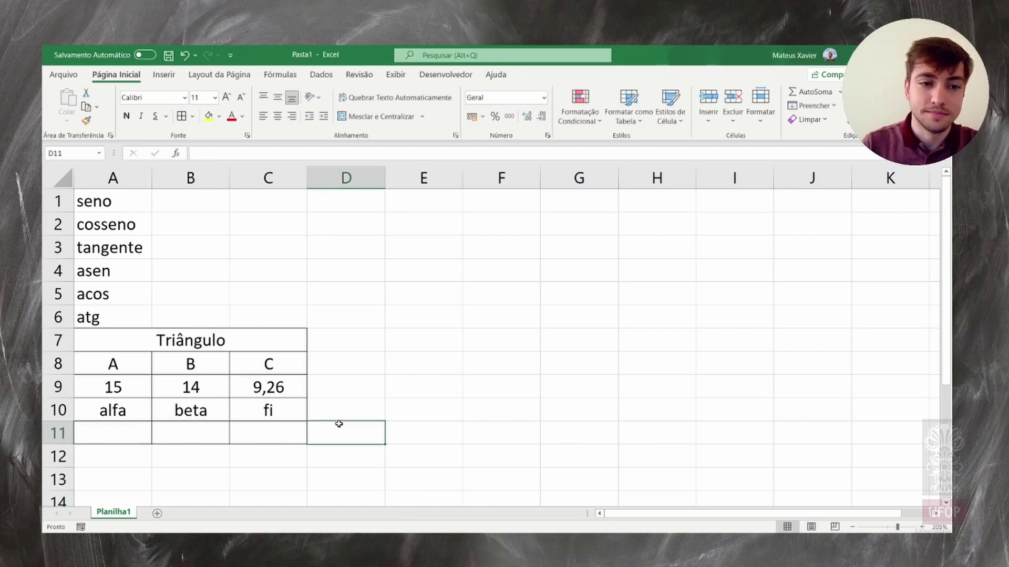
# Start the alfa formula in cell A11 with the arccosine of side A squared, =acos(A9^2.
pyautogui.click(130, 429)
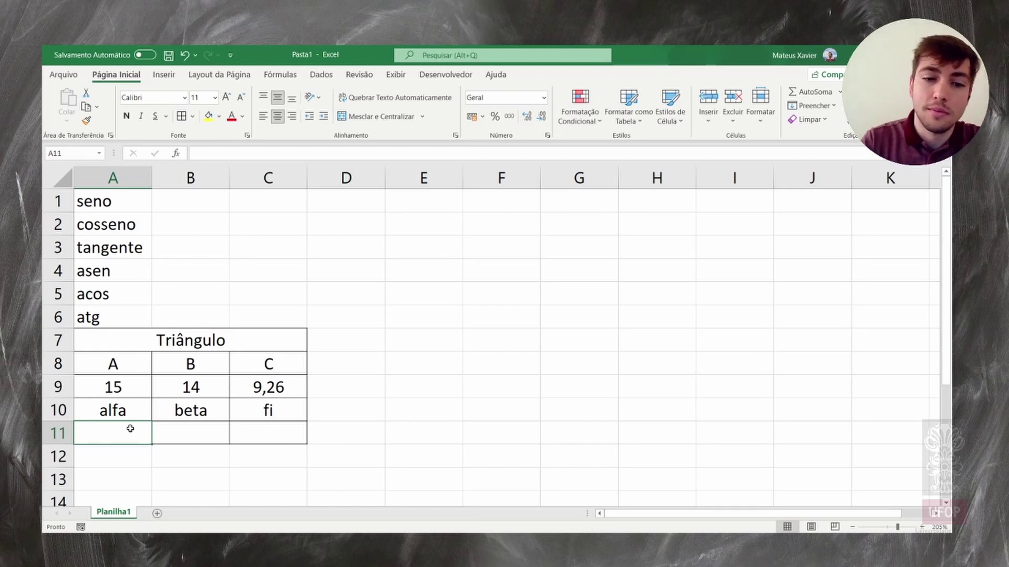
pyautogui.write('=')
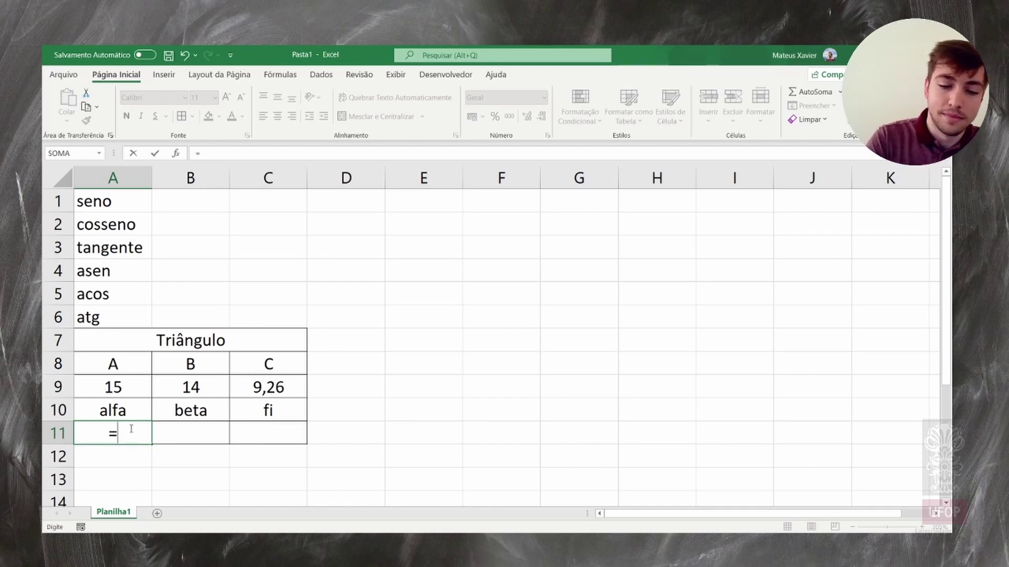
pyautogui.write('acos')
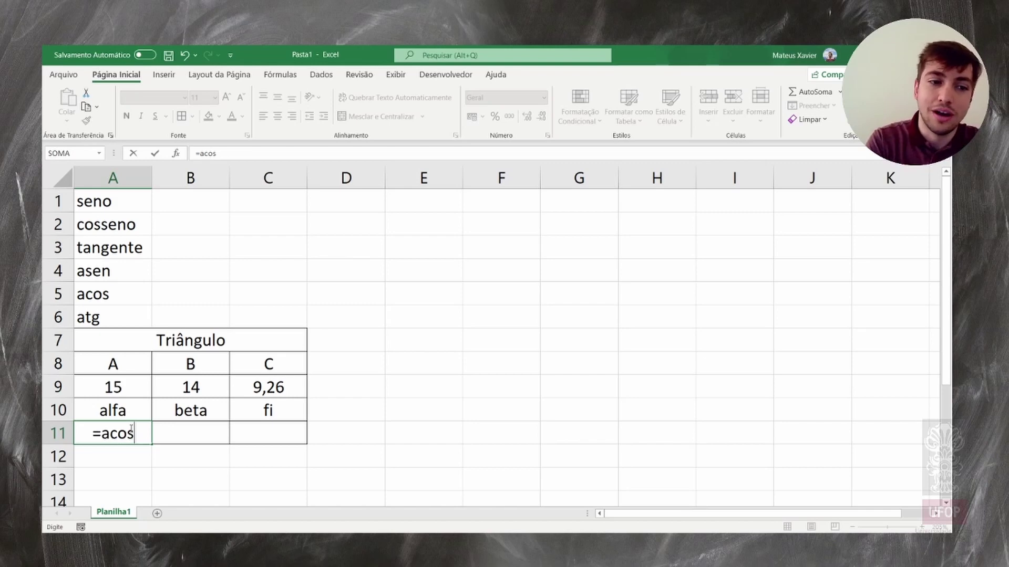
pyautogui.write('(')
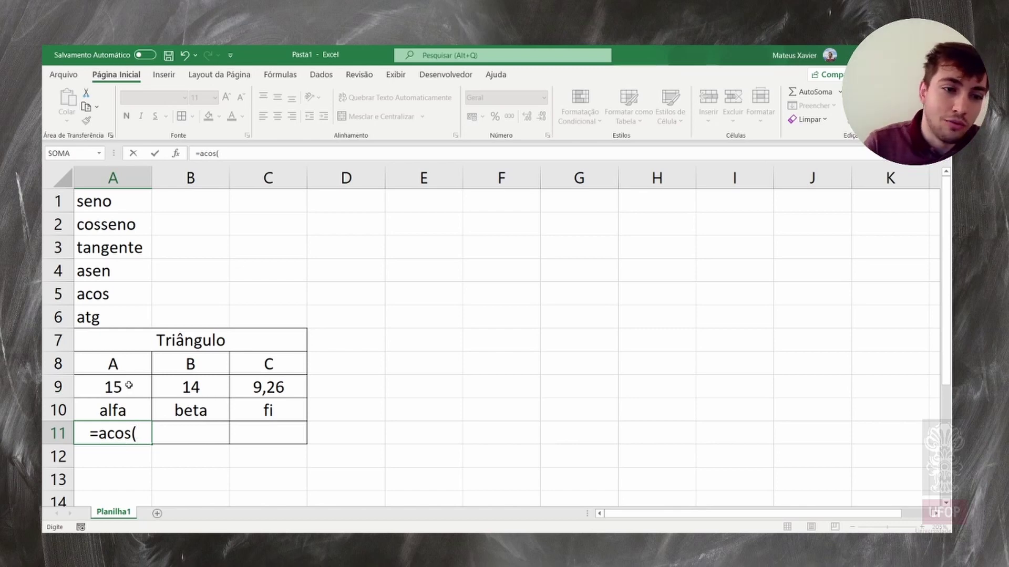
pyautogui.click(128, 386)
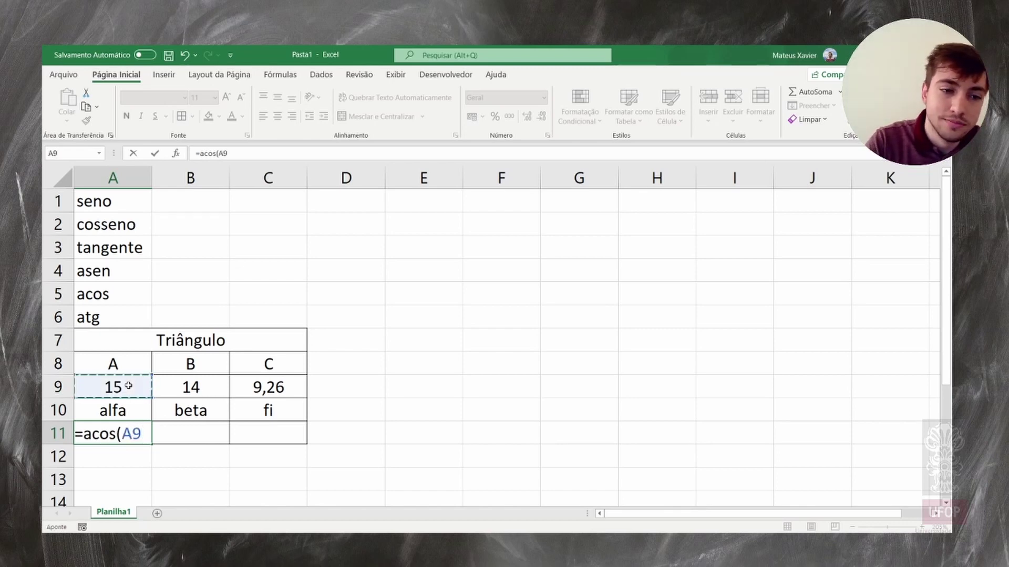
pyautogui.write('/')
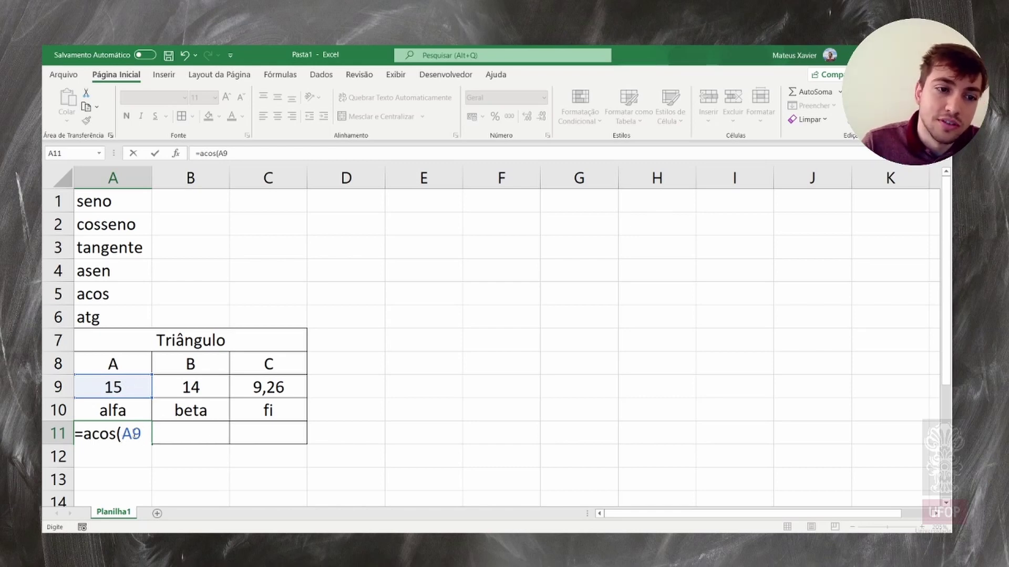
pyautogui.click(142, 446)
pyautogui.write('^^')
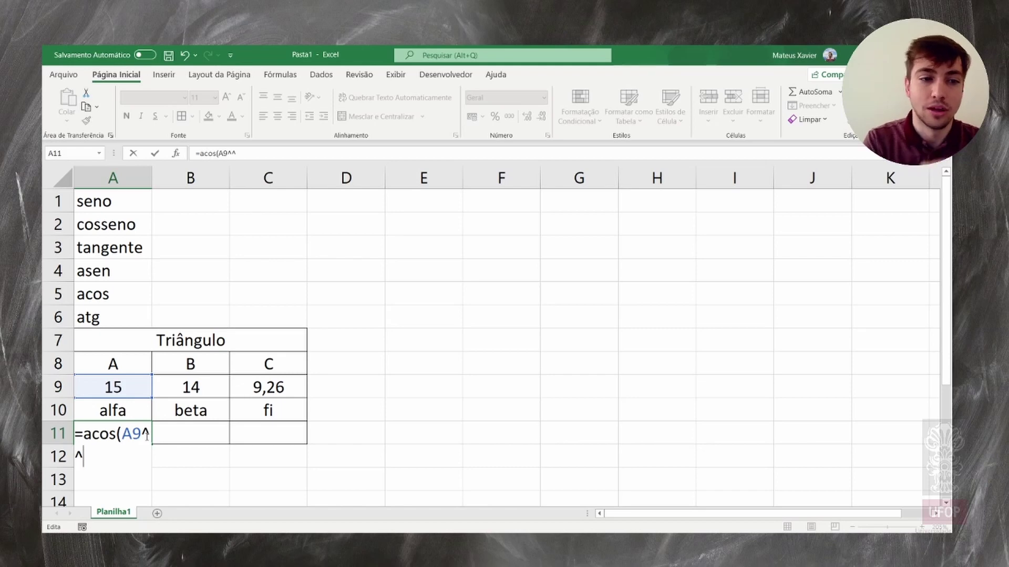
pyautogui.write('2')
pyautogui.press('BackSpace')
pyautogui.press('BackSpace')
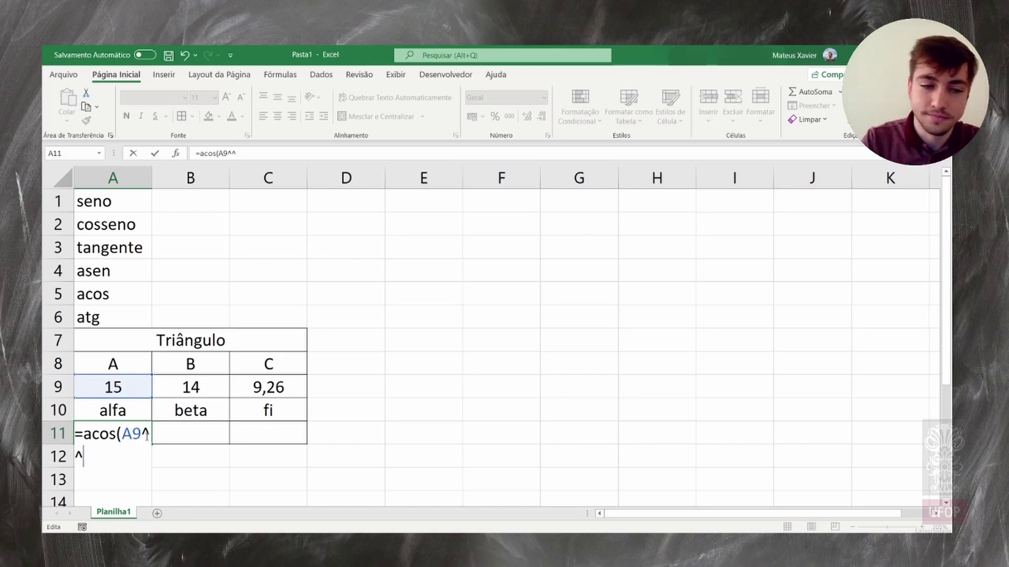
pyautogui.write('2')
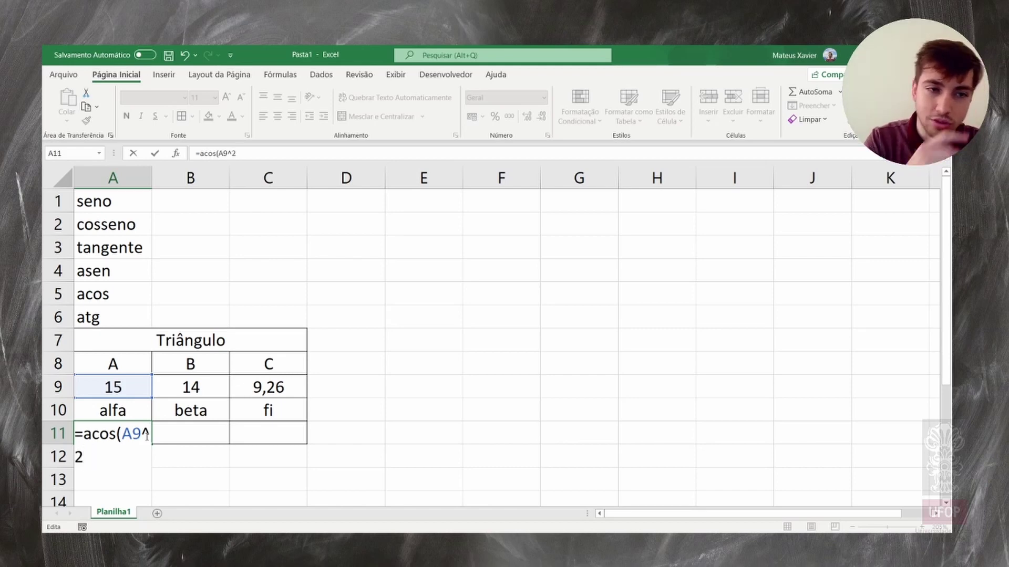
# Extend the A11 formula by subtracting the squares of sides B and C, -B9^2-C9^2.
pyautogui.write('-')
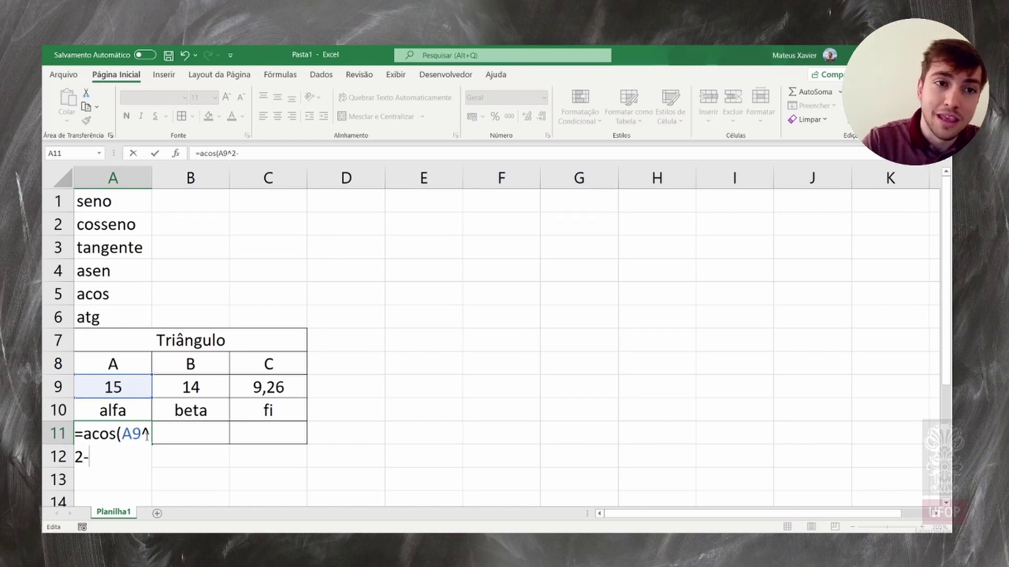
pyautogui.click(200, 386)
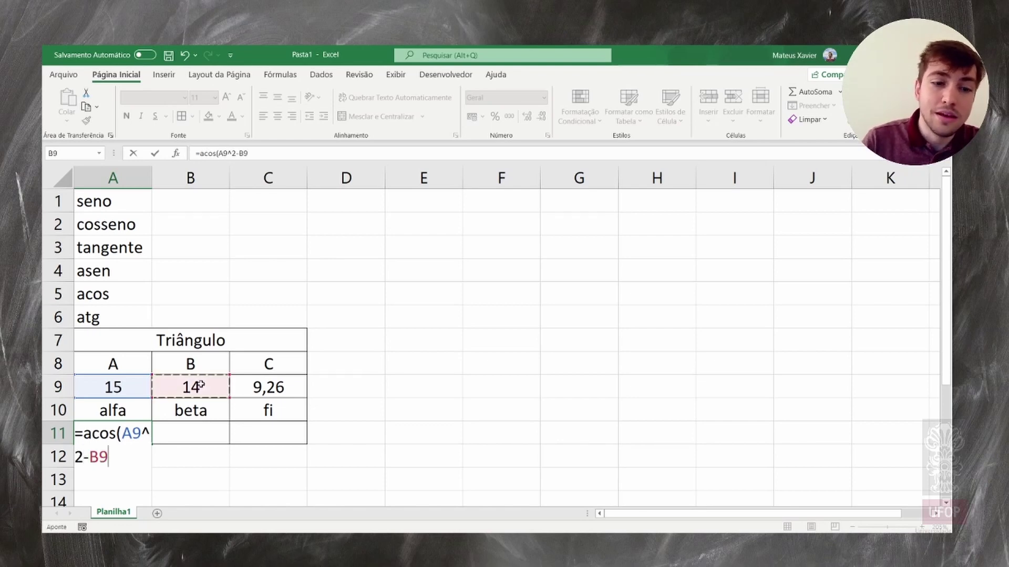
pyautogui.write('^2')
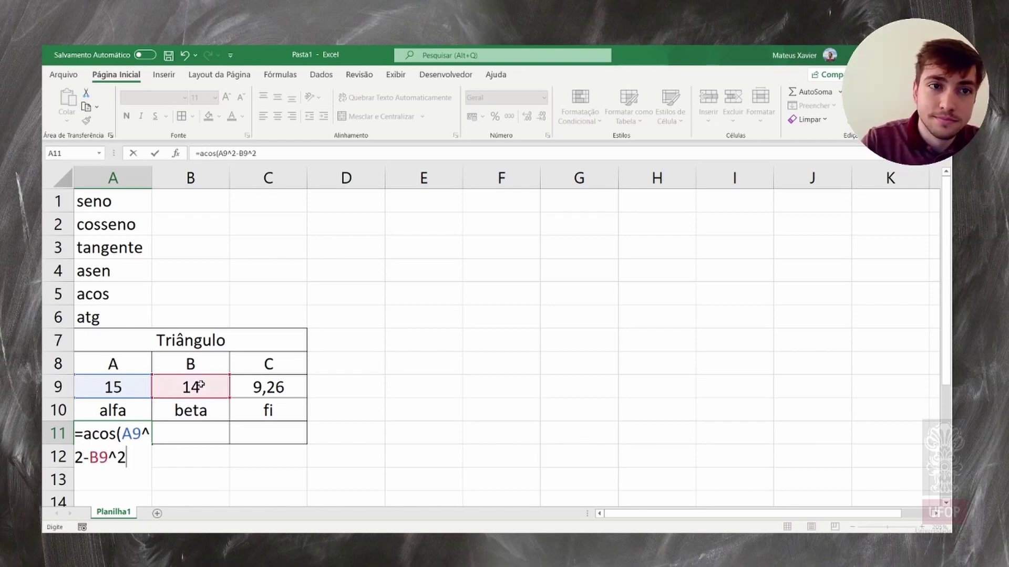
pyautogui.write('-')
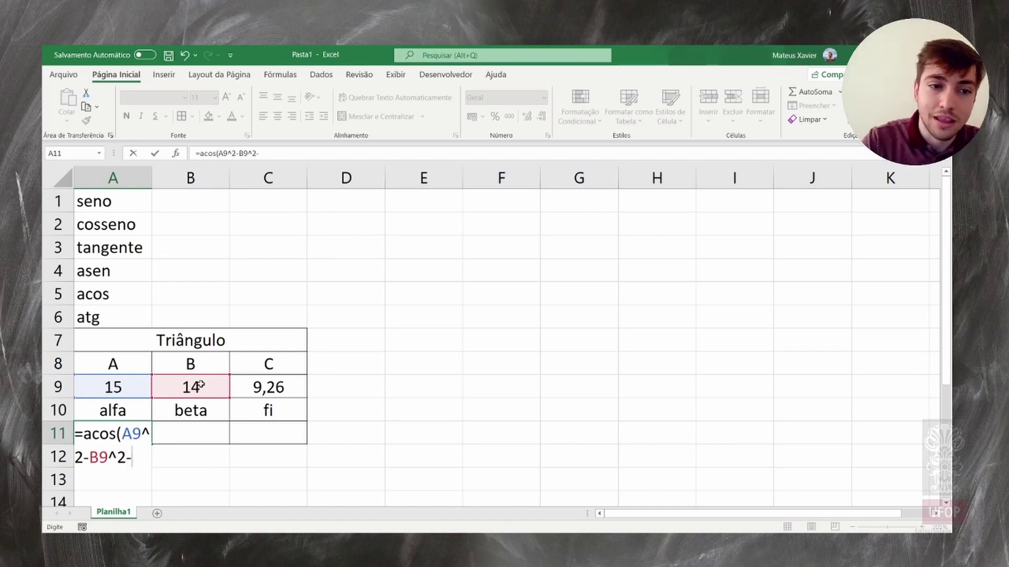
pyautogui.click(255, 382)
pyautogui.write('^2')
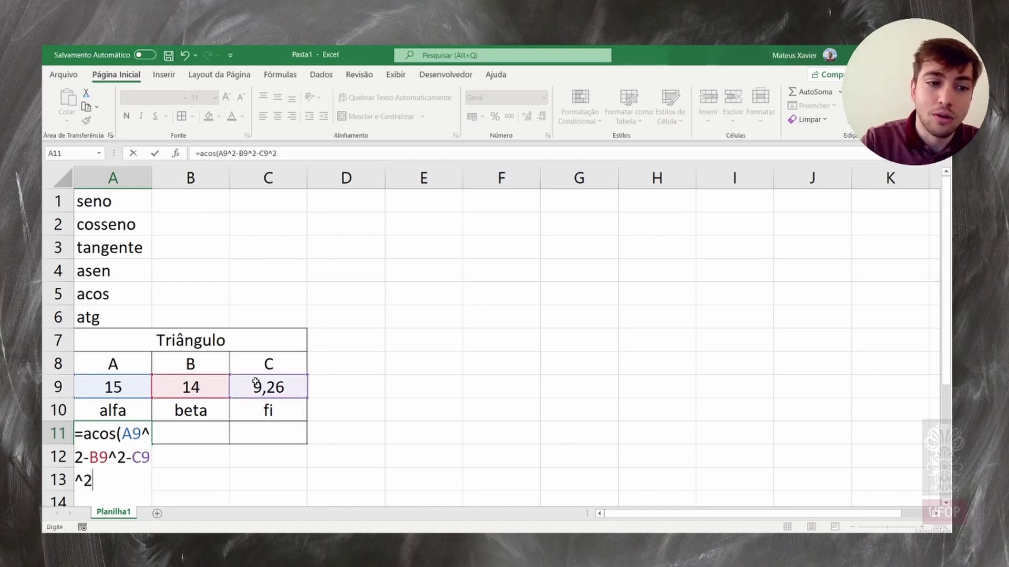
# Enclose the expression A9^2-B9^2-C9^2 in its own parentheses inside the acos function in A11.
pyautogui.click(279, 153)
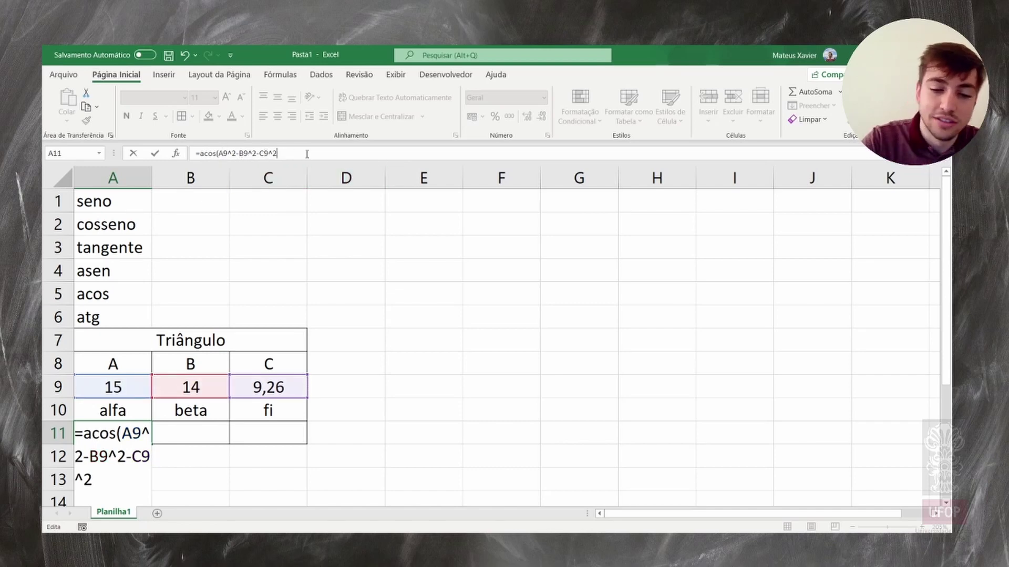
pyautogui.write(')')
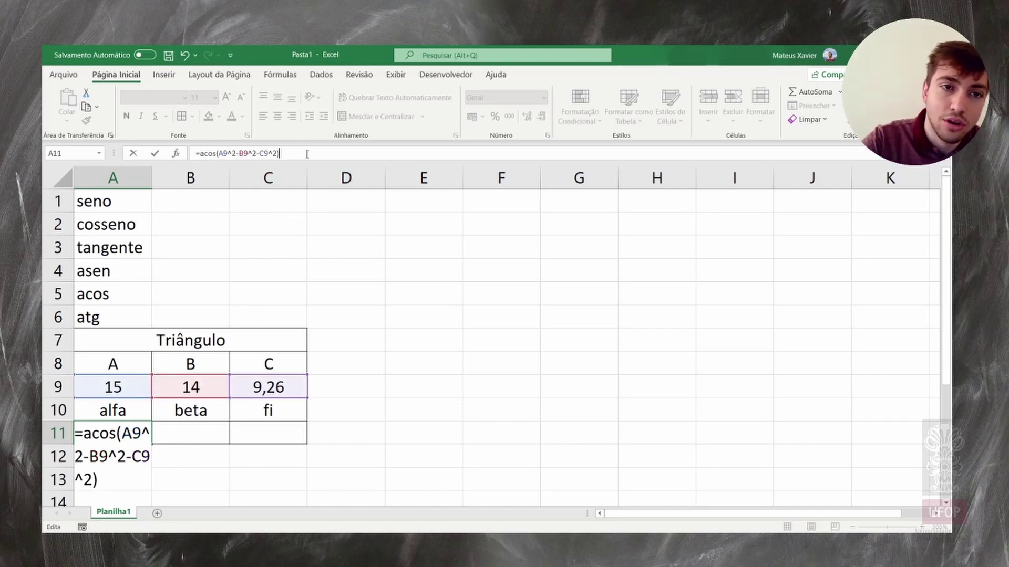
pyautogui.click(219, 153)
pyautogui.write('(')
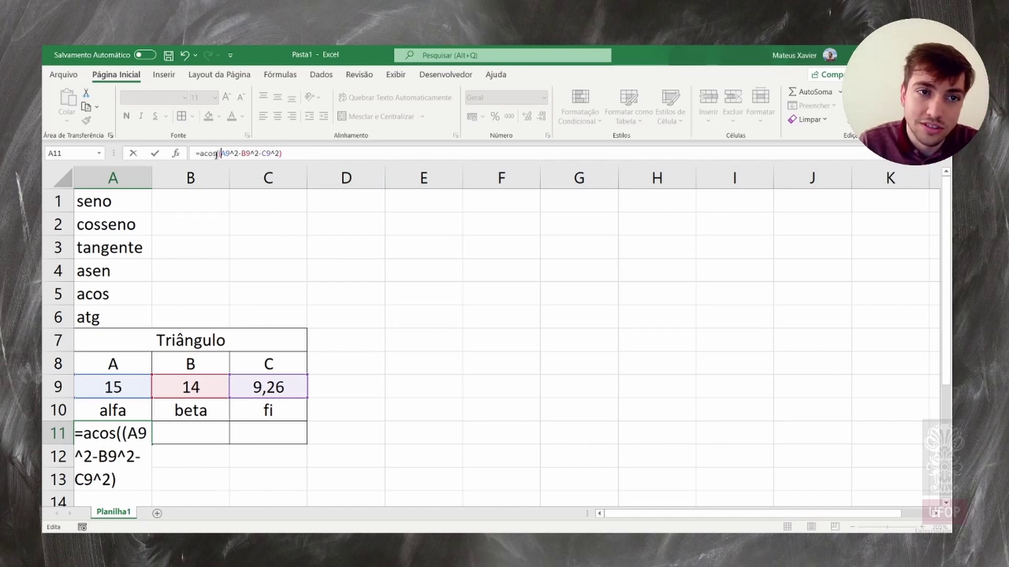
pyautogui.moveTo(217, 154); pyautogui.dragTo(219, 154)
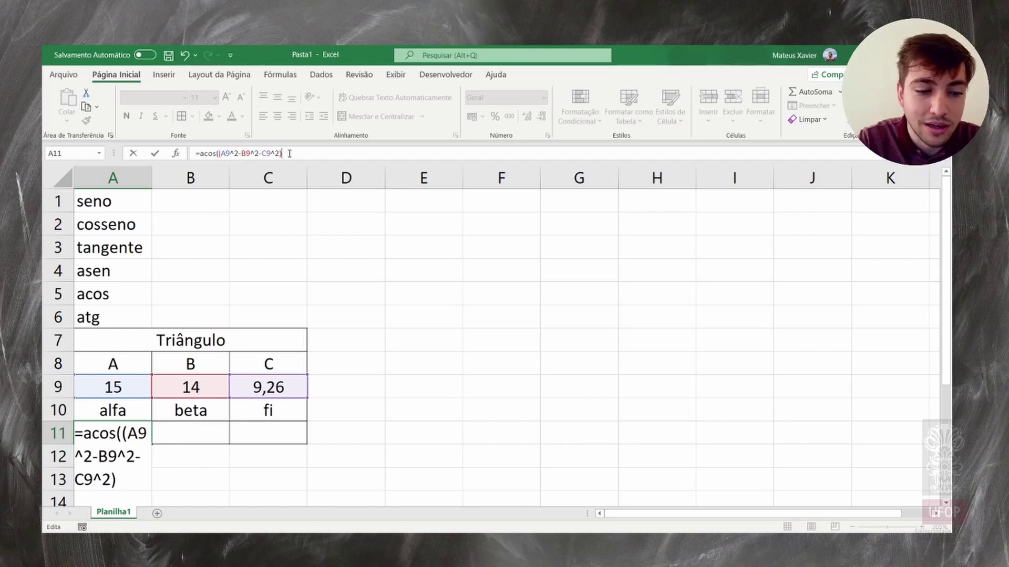
# Complete the alfa formula in A11 by dividing the parenthesized expression by (-2*B9*C9) and closing the acos function.
pyautogui.write('/')
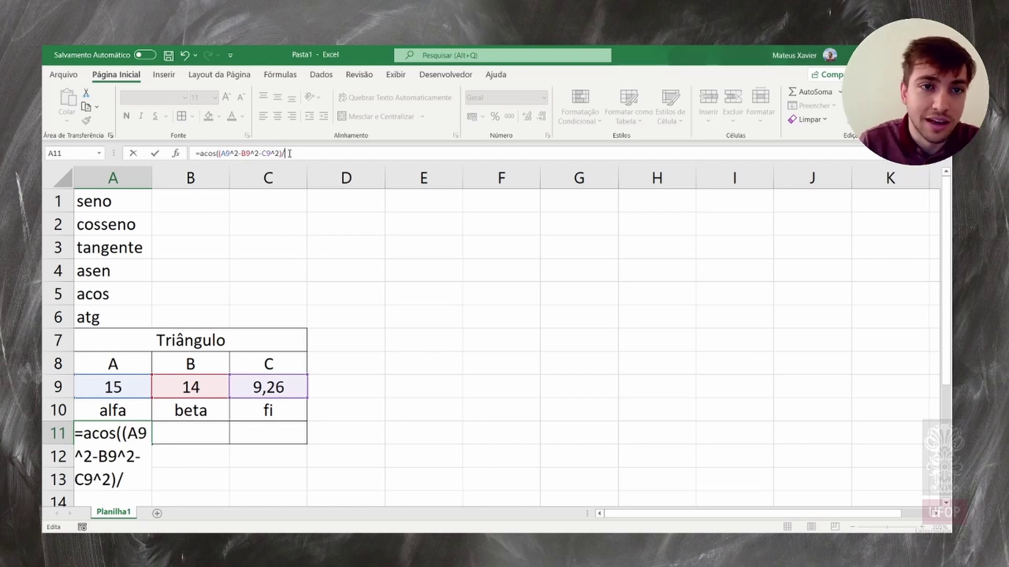
pyautogui.write('(')
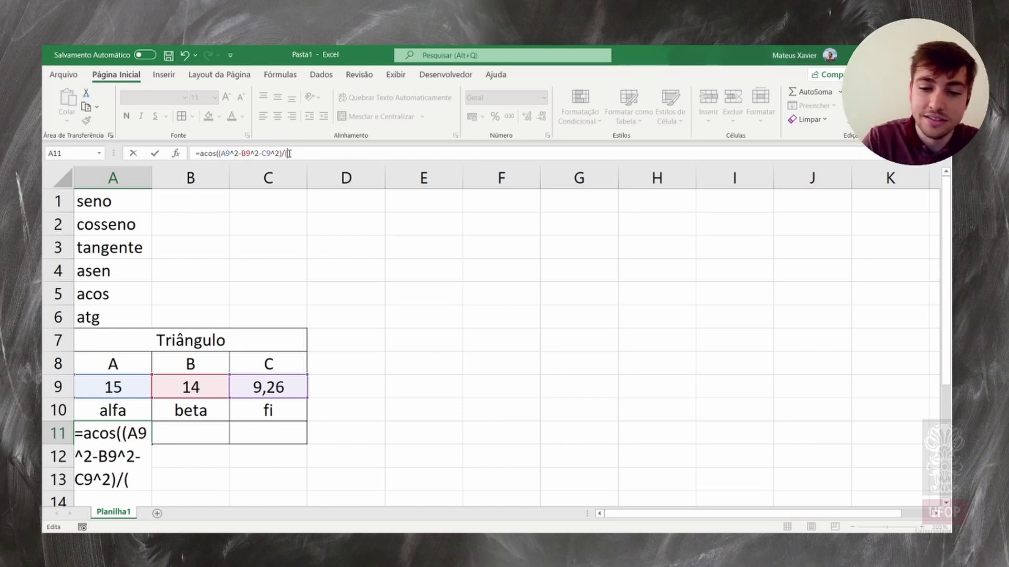
pyautogui.write('-2')
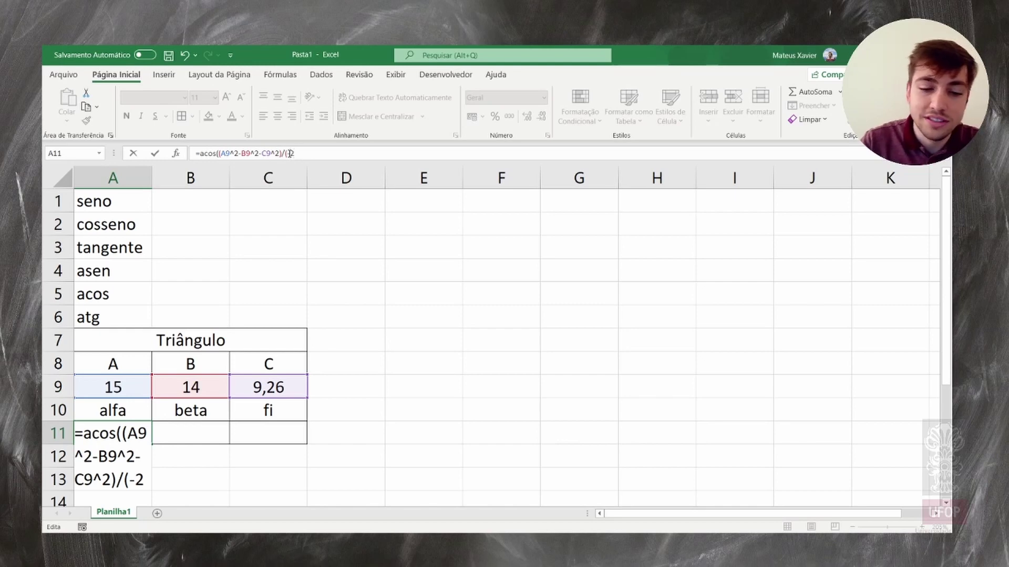
pyautogui.write('*')
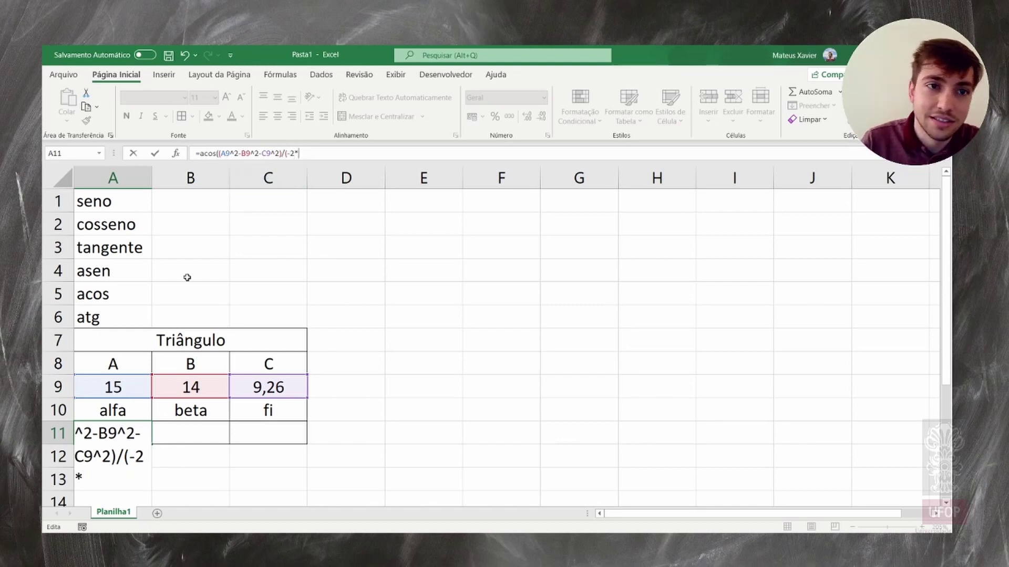
pyautogui.click(200, 387)
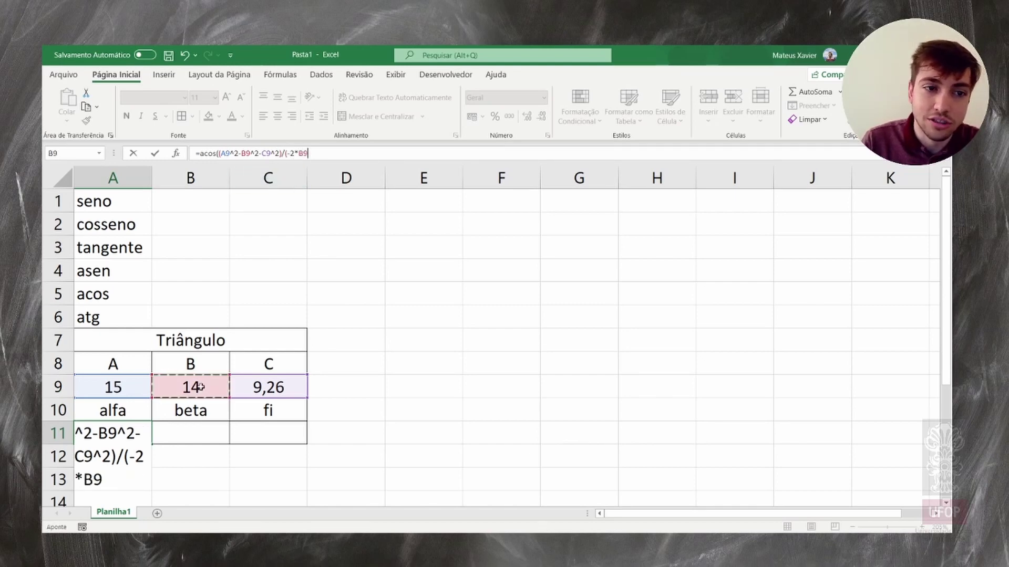
pyautogui.write('*')
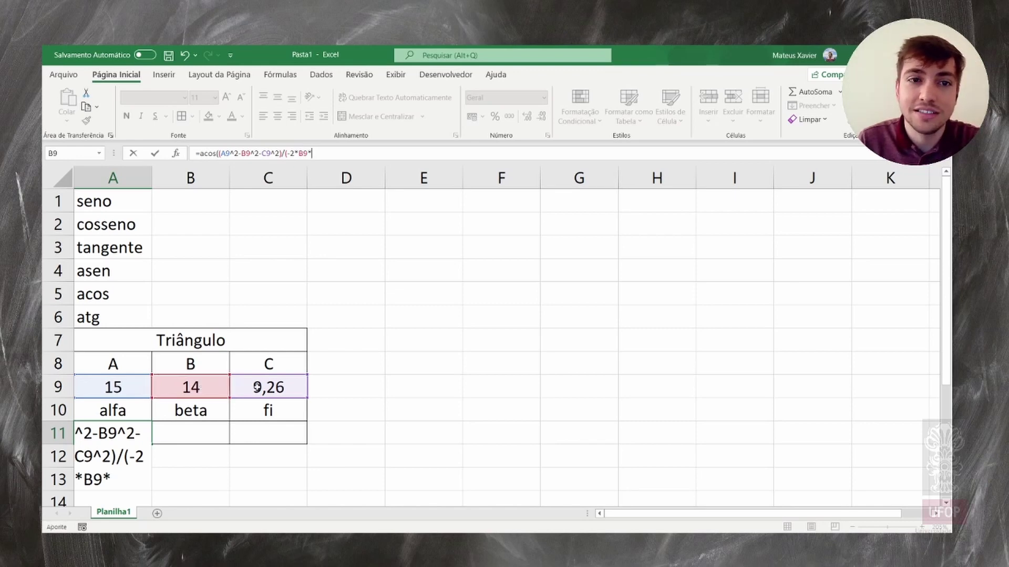
pyautogui.click(253, 387)
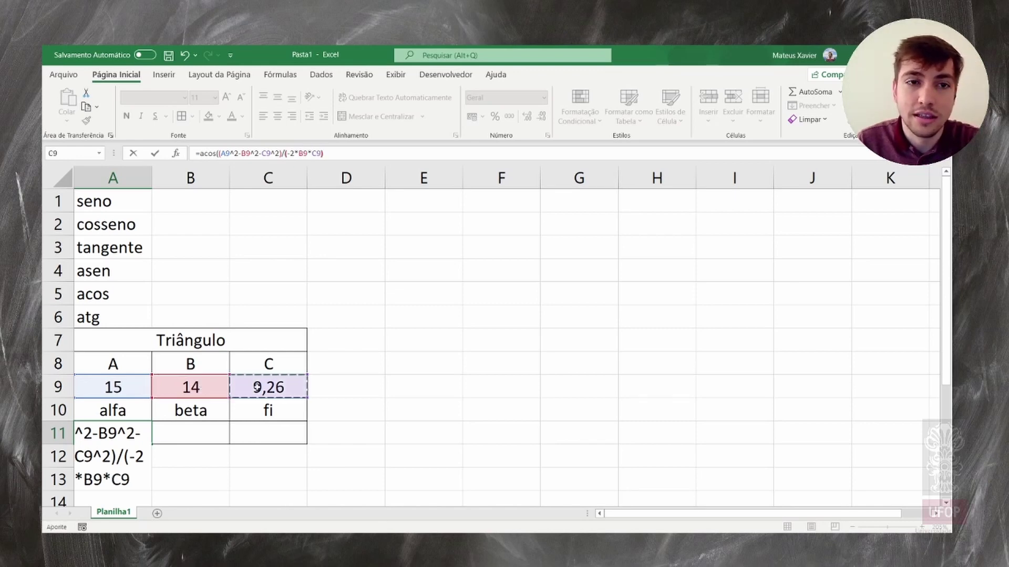
pyautogui.write('))')
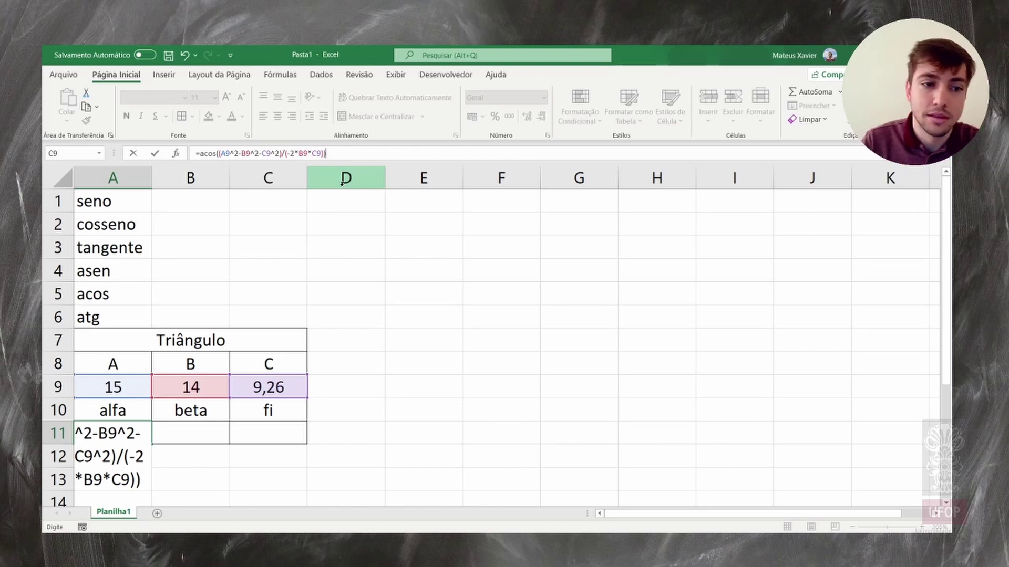
pyautogui.press('Return')
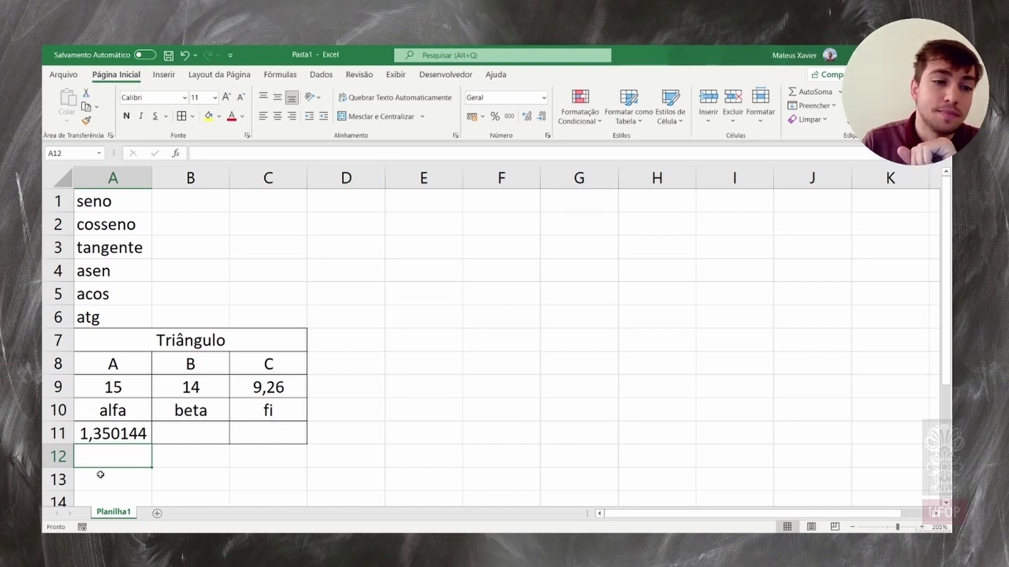
# Wrap the arccosine formula in A11 in the graus function to convert alfa to degrees.
pyautogui.click(121, 434)
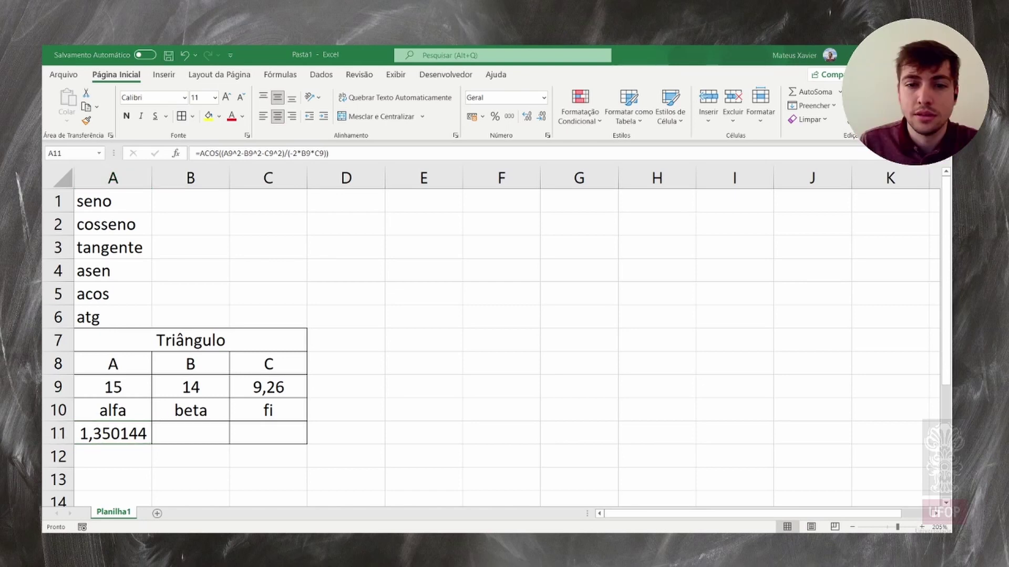
pyautogui.click(204, 152)
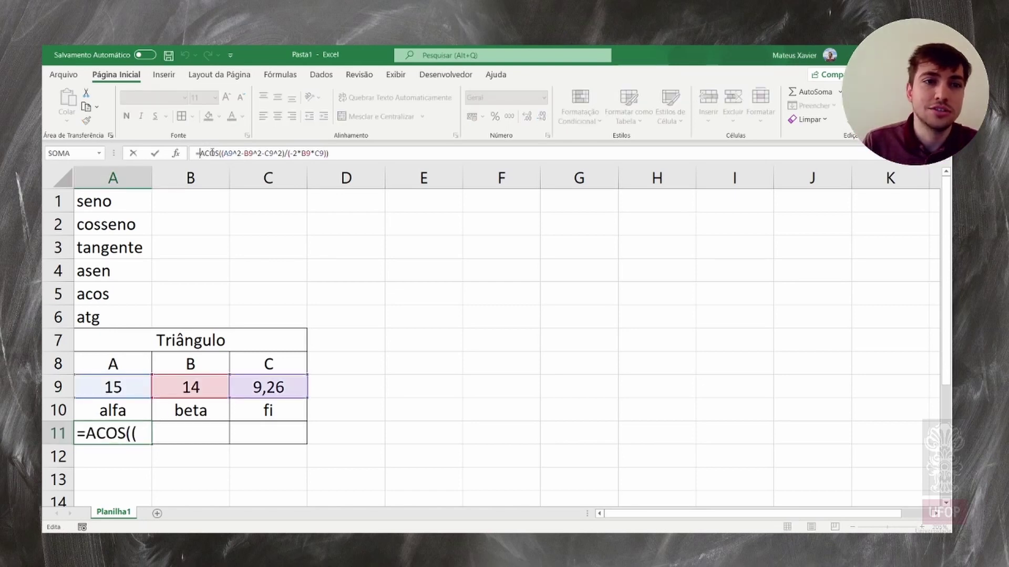
pyautogui.write('graus')
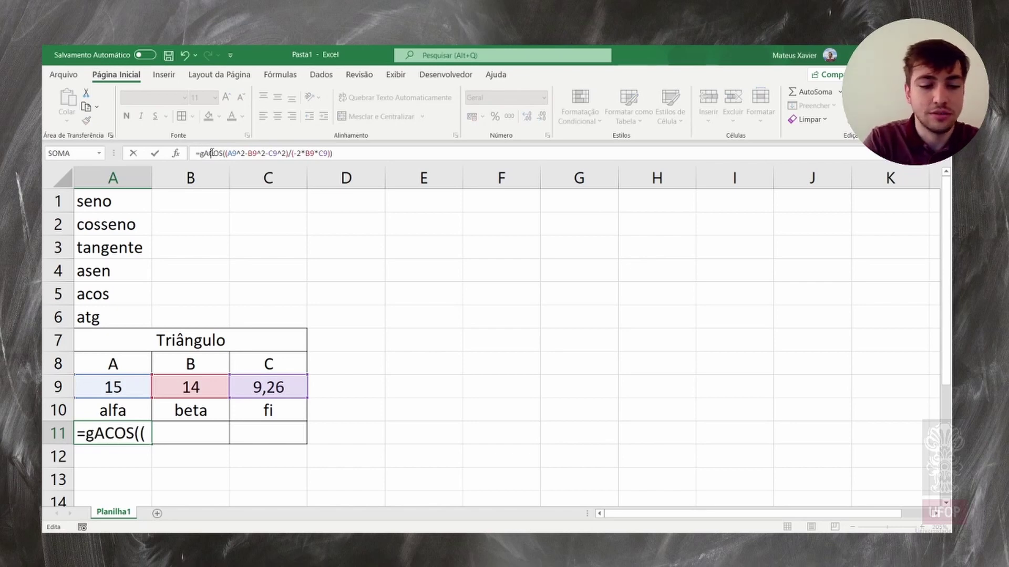
pyautogui.write('(')
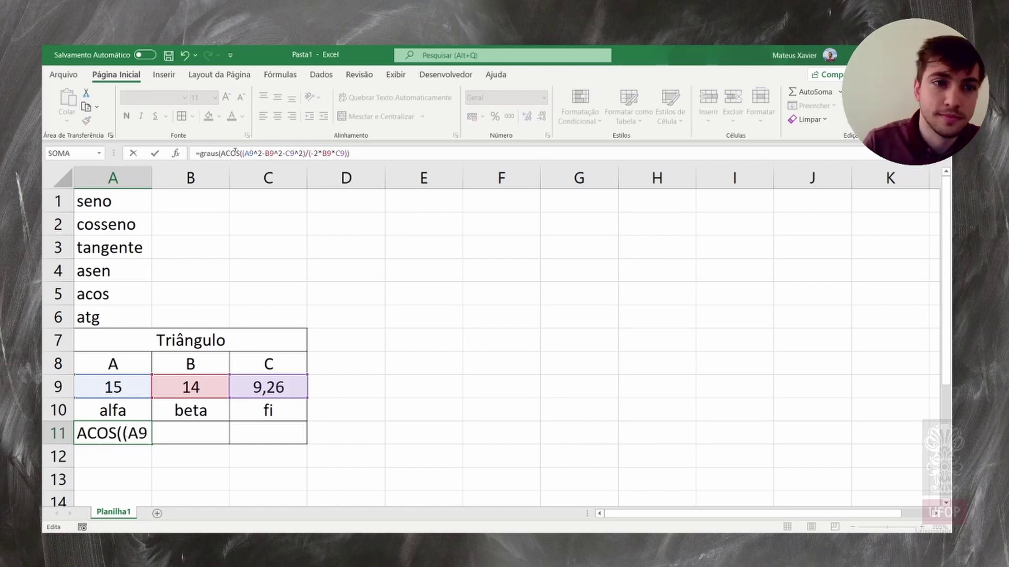
pyautogui.click(365, 151)
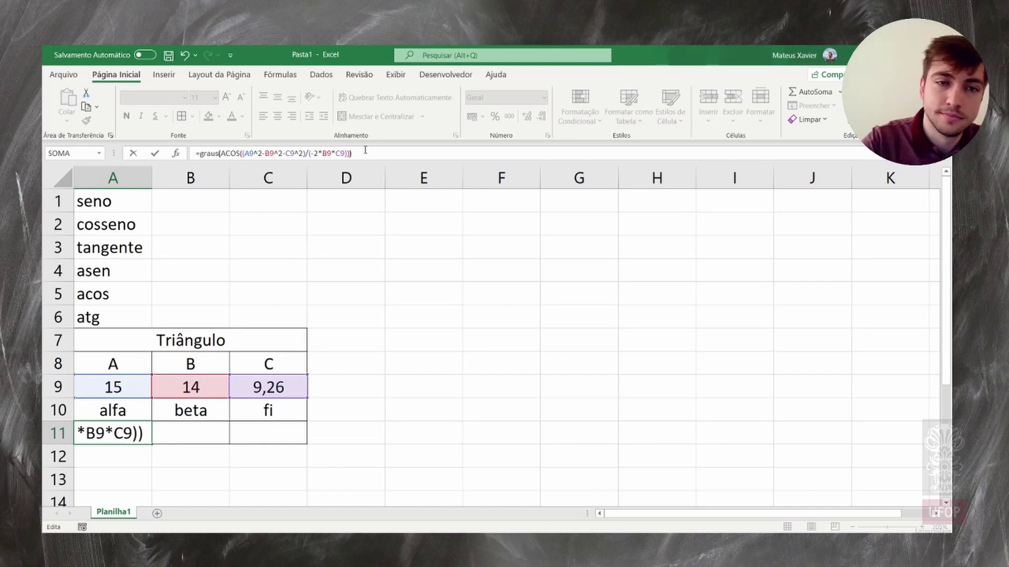
pyautogui.write(')')
pyautogui.press('Return')
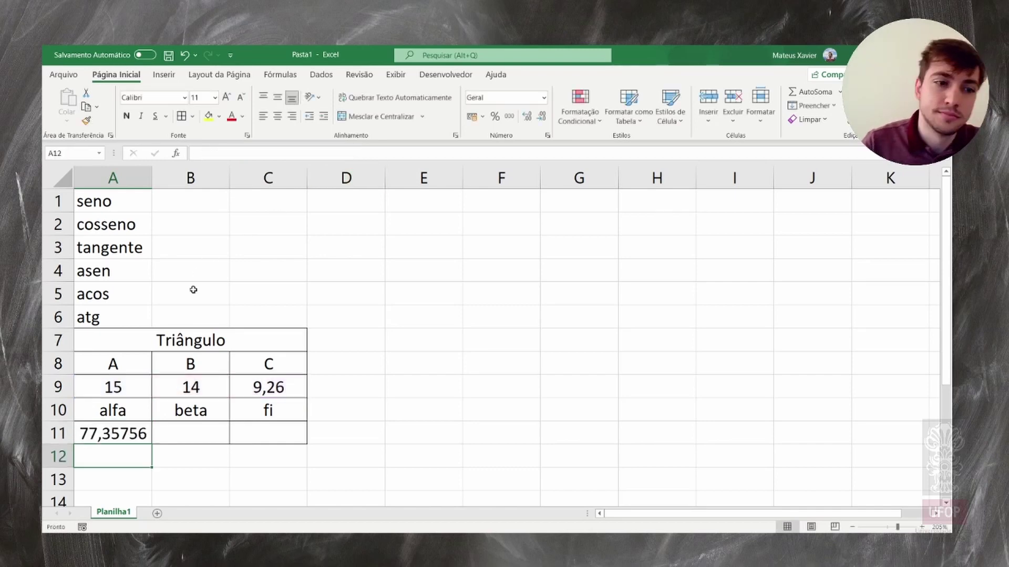
# Review the complete alfa formula in cell A11.
pyautogui.click(114, 437)
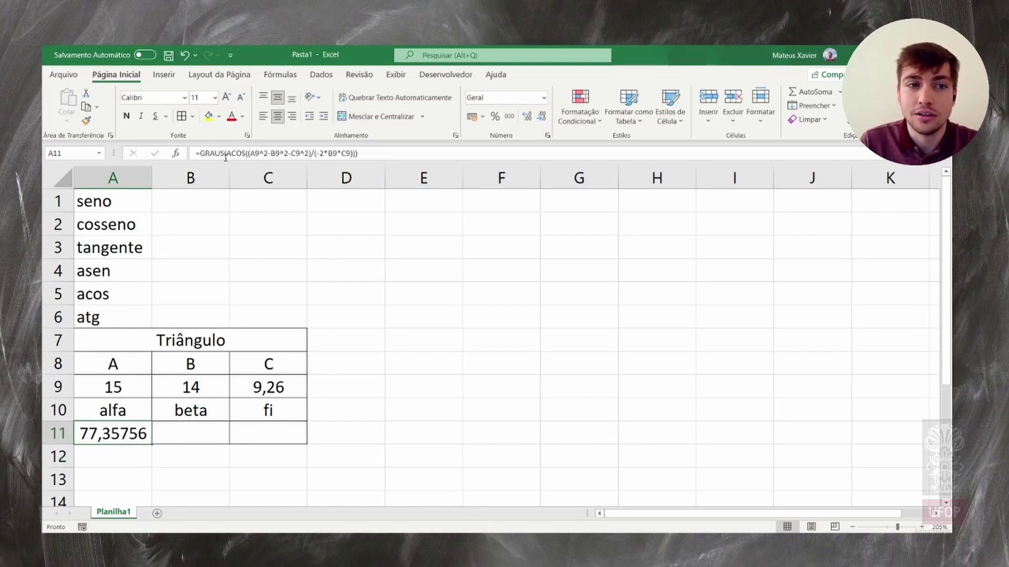
pyautogui.moveTo(196, 153); pyautogui.dragTo(360, 153)
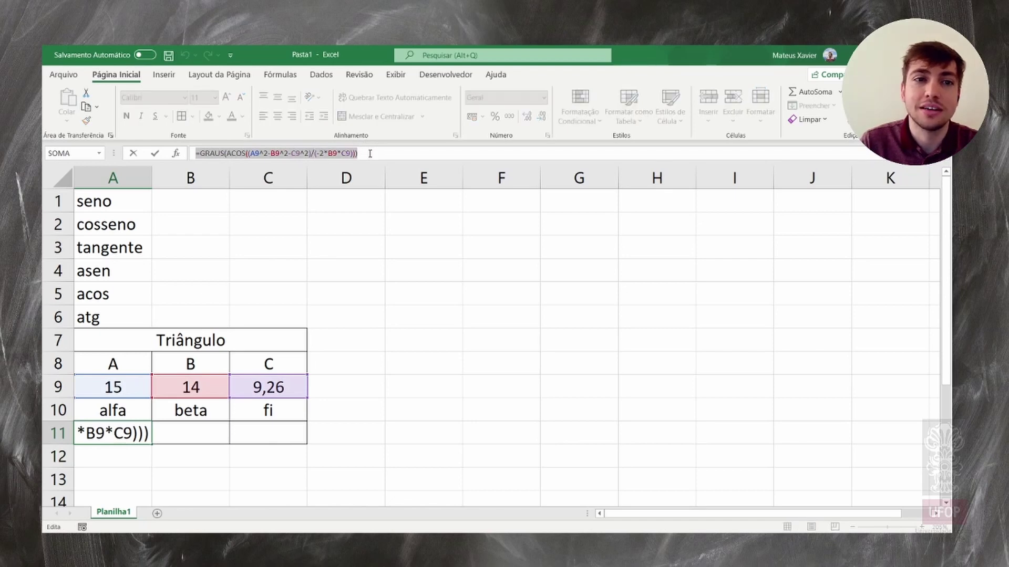
pyautogui.click(370, 153)
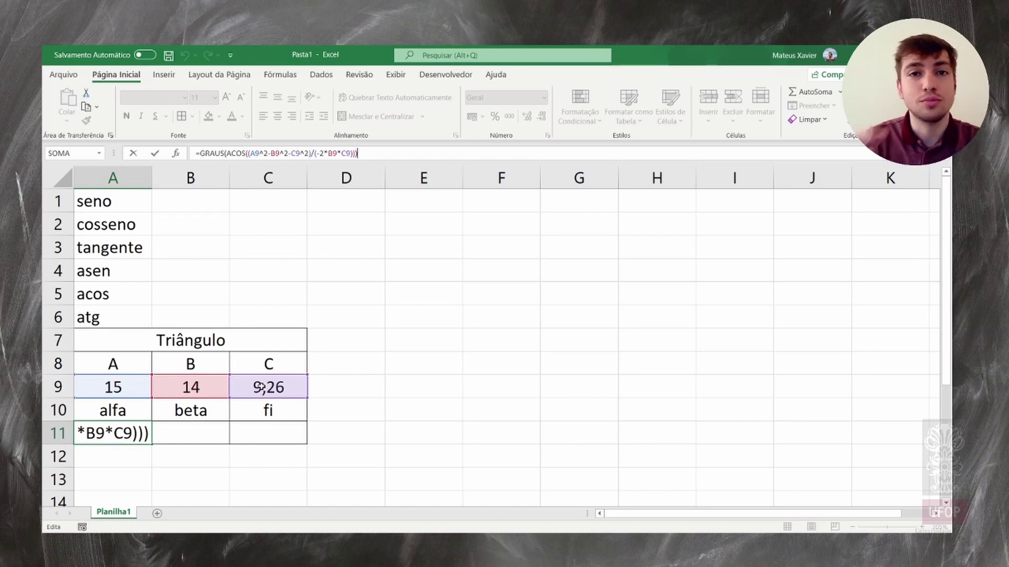
pyautogui.press('Return')
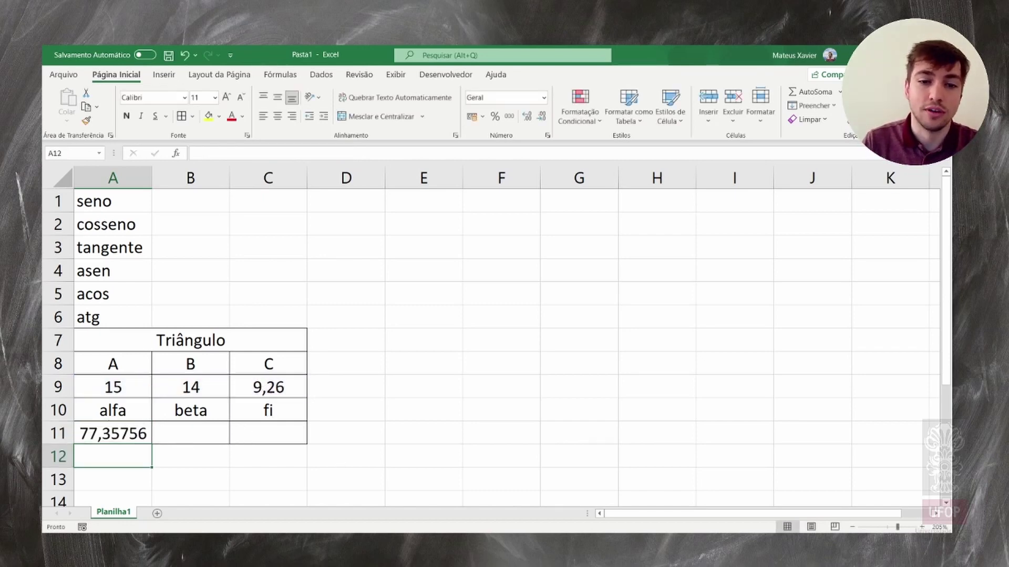
pyautogui.press('Up')
pyautogui.press('Right')
pyautogui.click(623, 341)
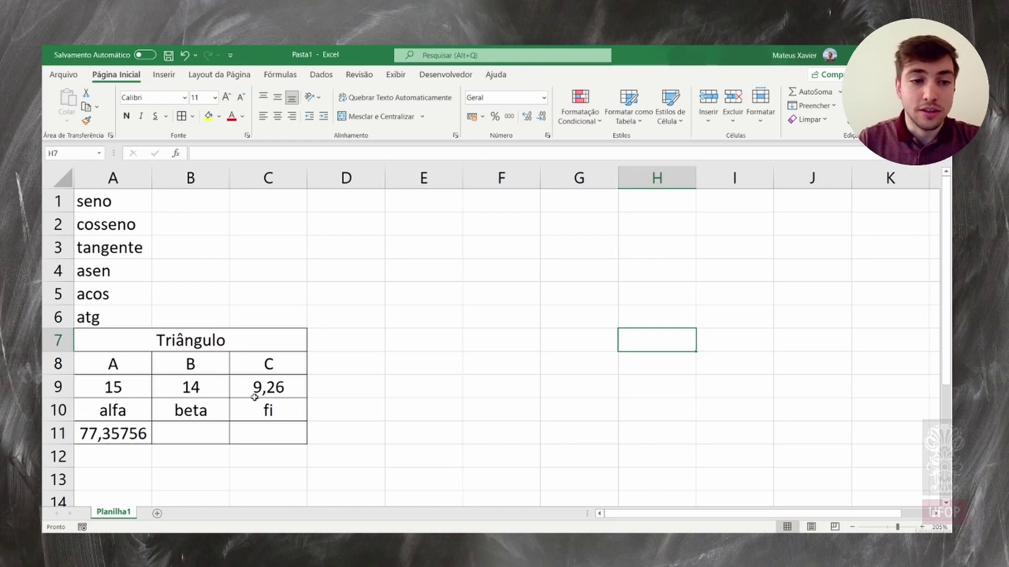
# Start the beta formula in cell B11 with the nested degree and arccosine functions, =graus(acos((.
pyautogui.click(189, 437)
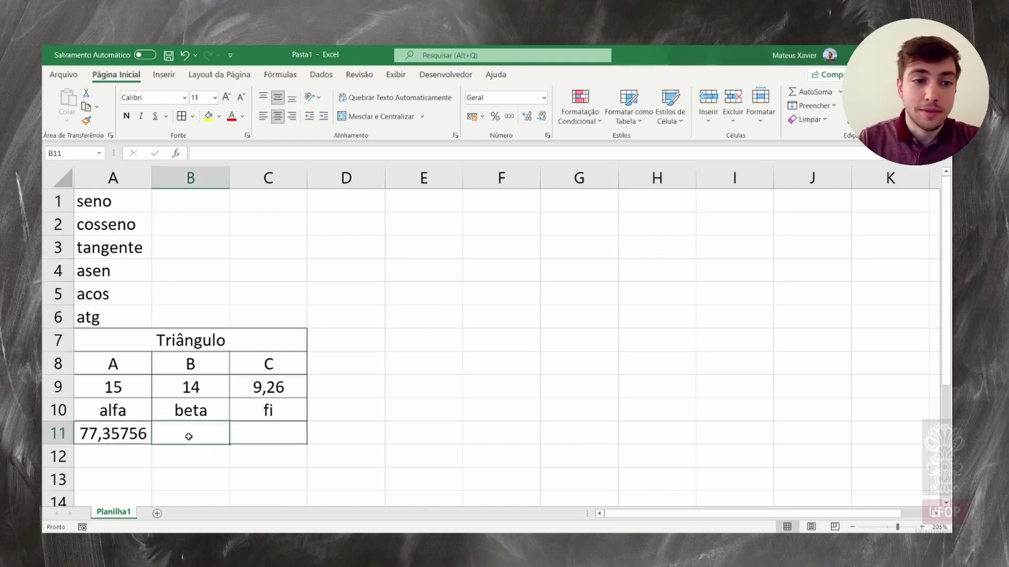
pyautogui.click(215, 160)
pyautogui.write('=')
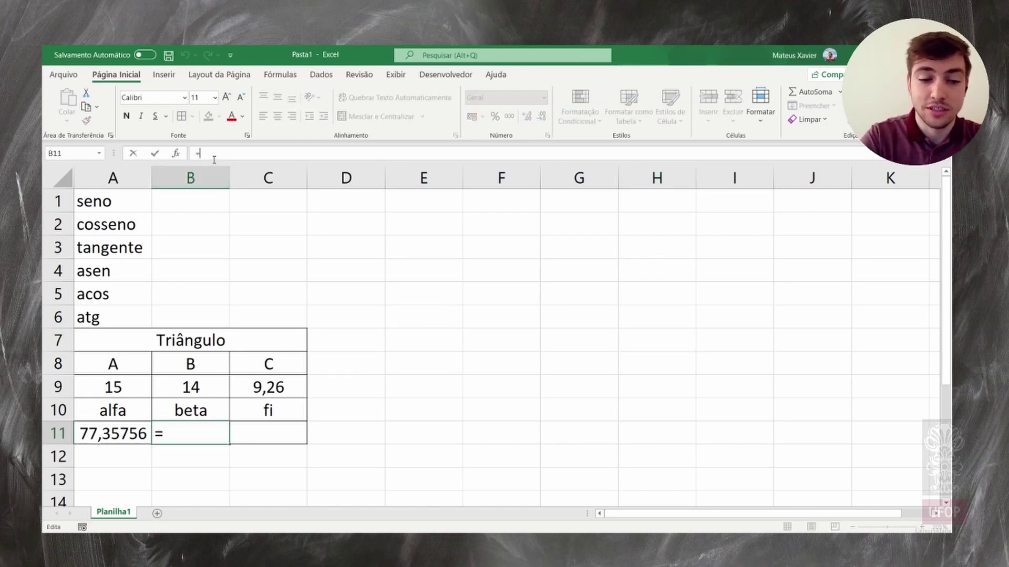
pyautogui.write('gr')
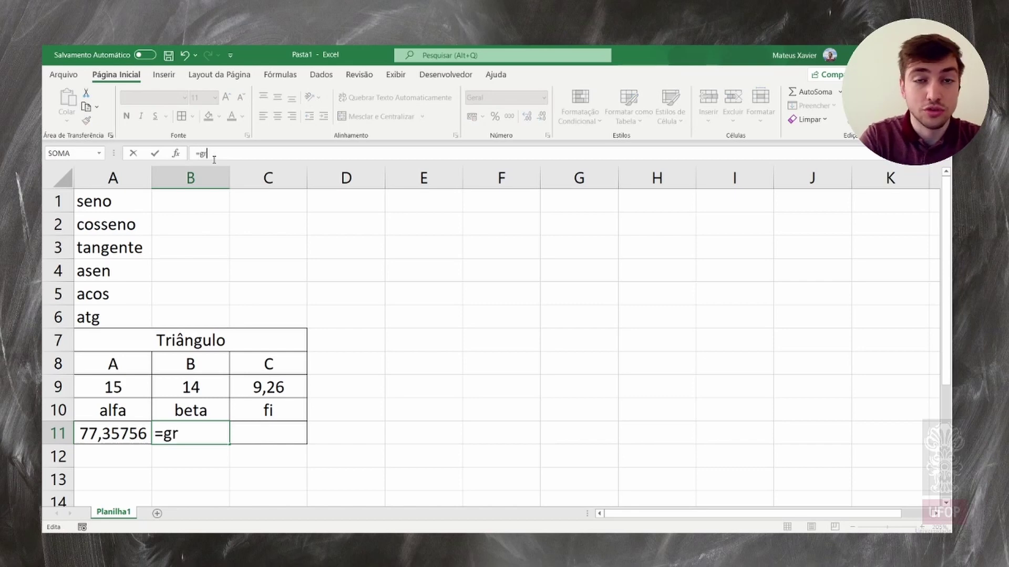
pyautogui.write('au')
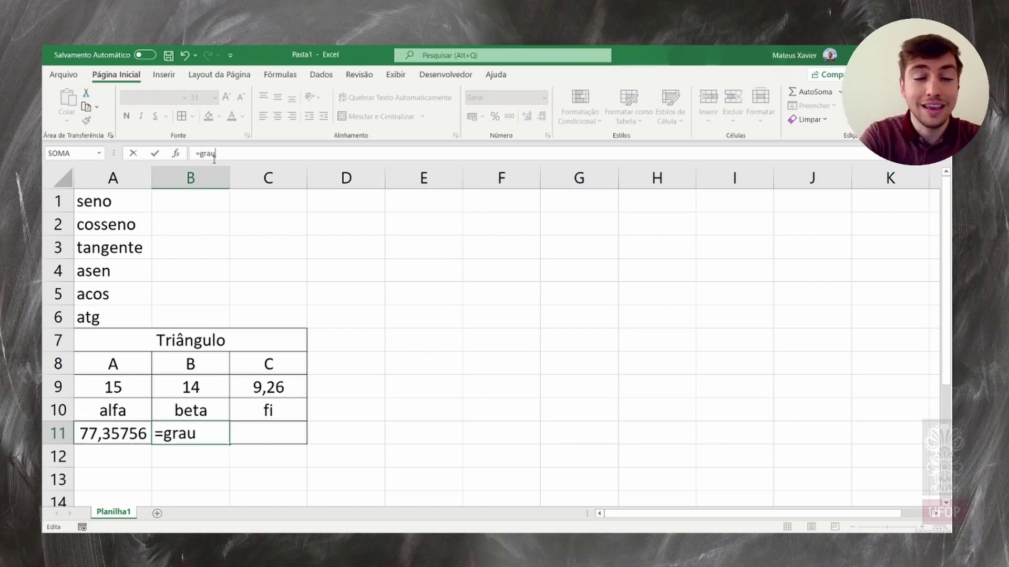
pyautogui.write('s(')
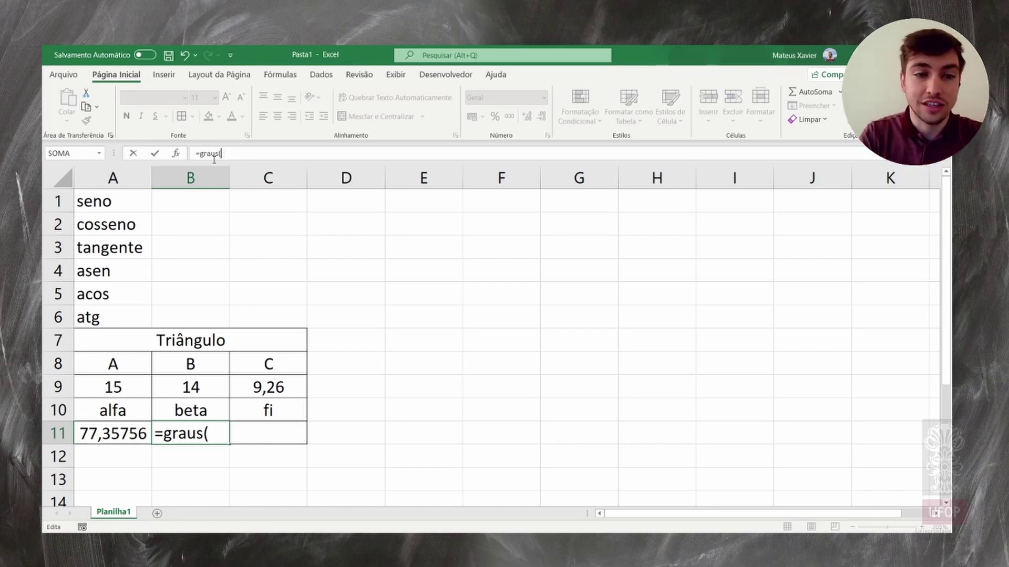
pyautogui.write('acos')
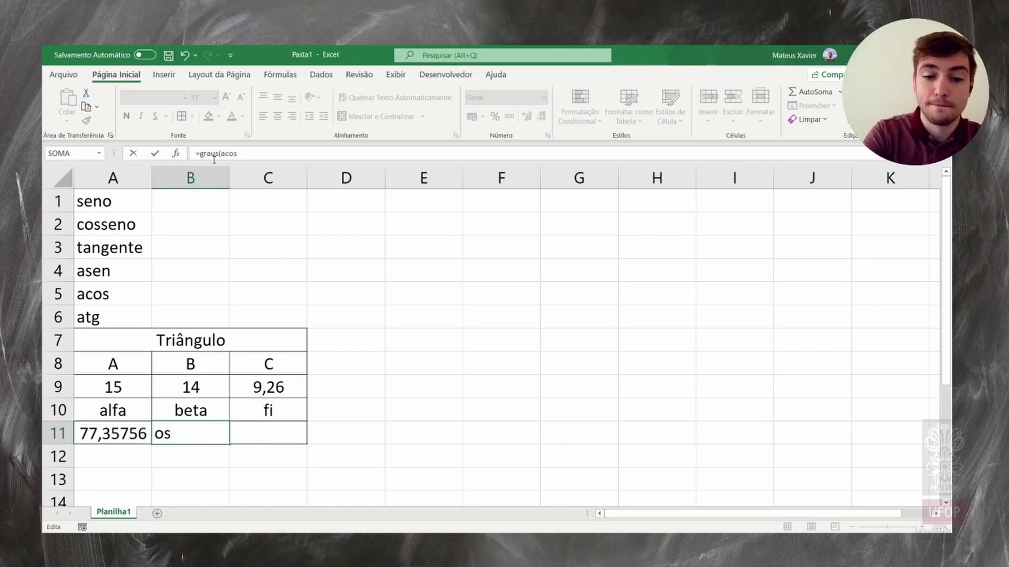
pyautogui.write('(')
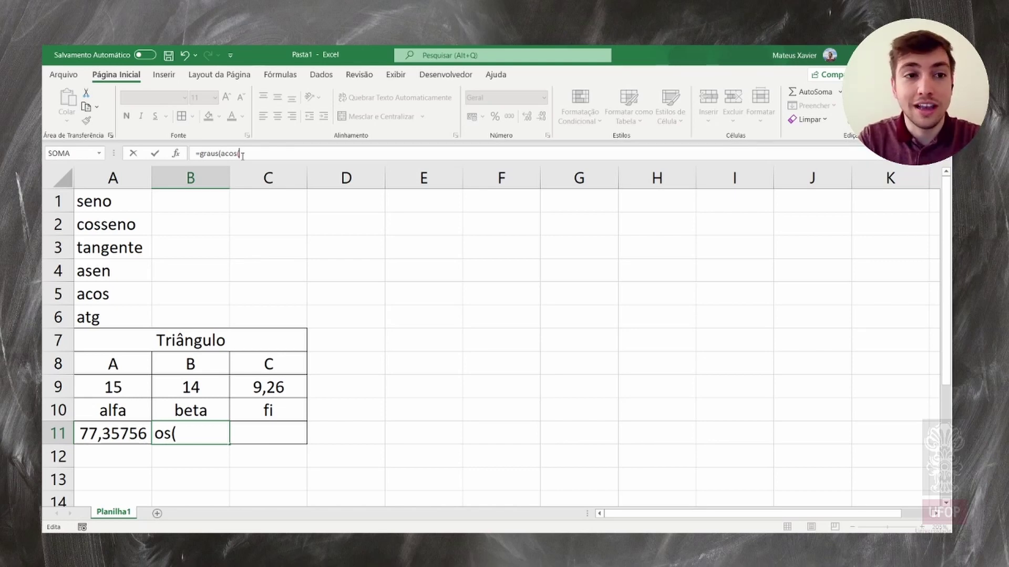
pyautogui.write('(')
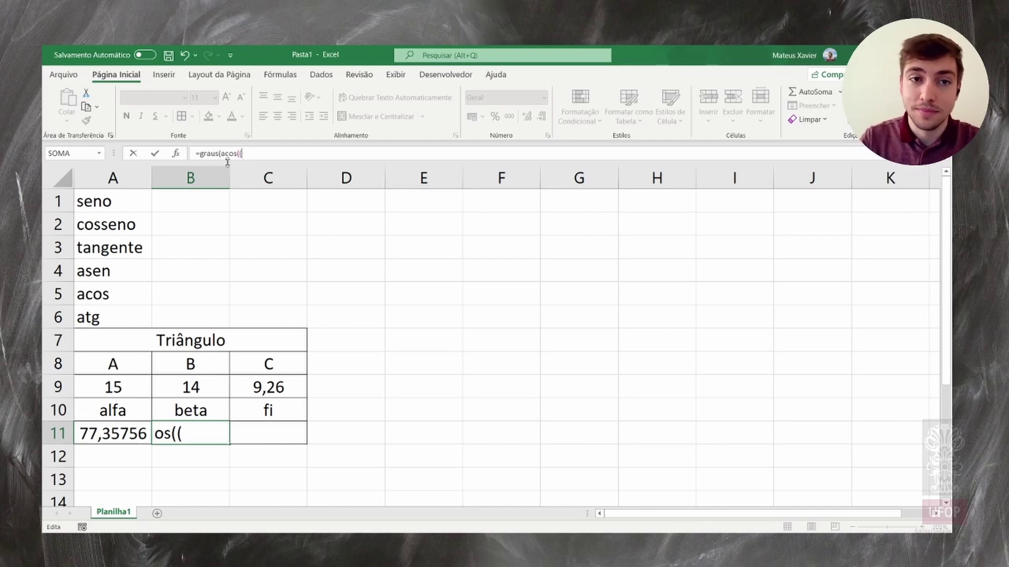
# Add the numerator B9^2-A9^2-C9^2 to the beta formula in B11 and close its inner parentheses.
pyautogui.click(198, 390)
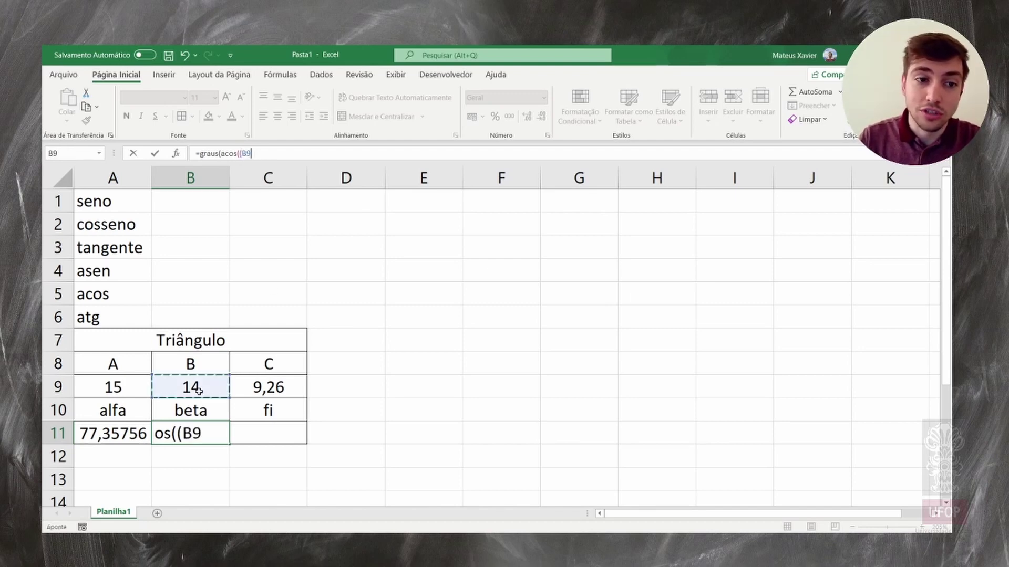
pyautogui.write('^2')
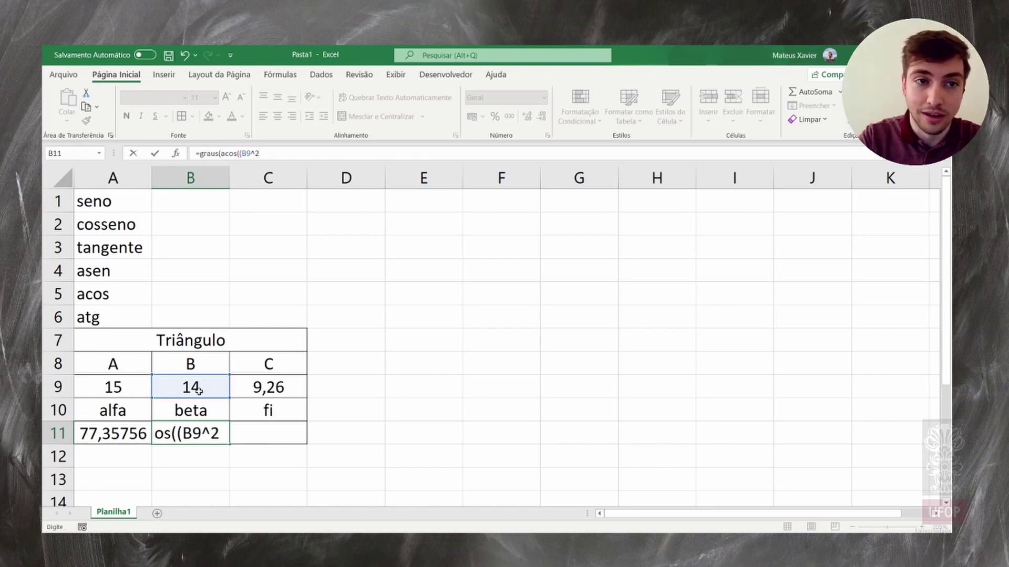
pyautogui.write('-')
pyautogui.click(114, 389)
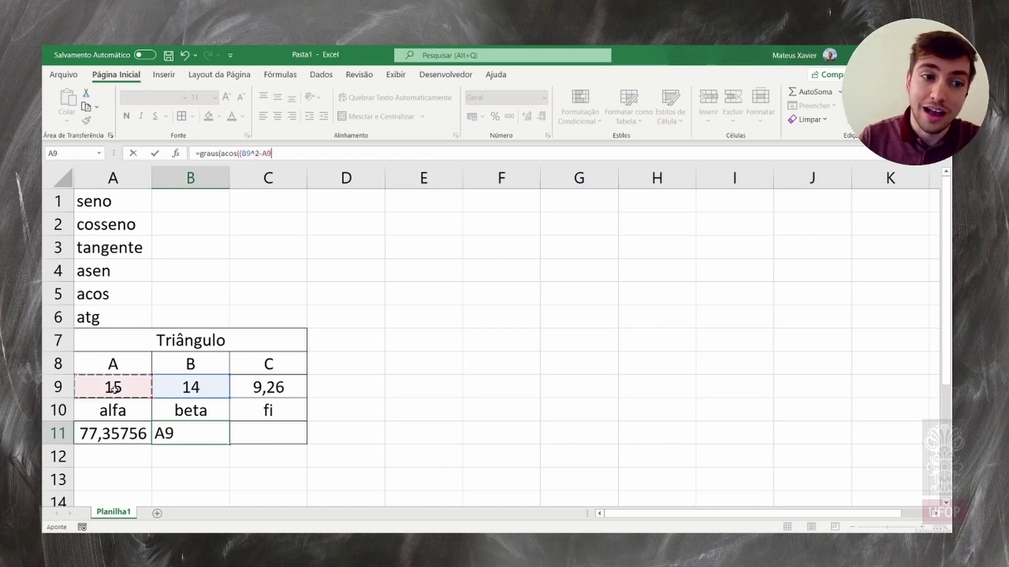
pyautogui.write('^2-')
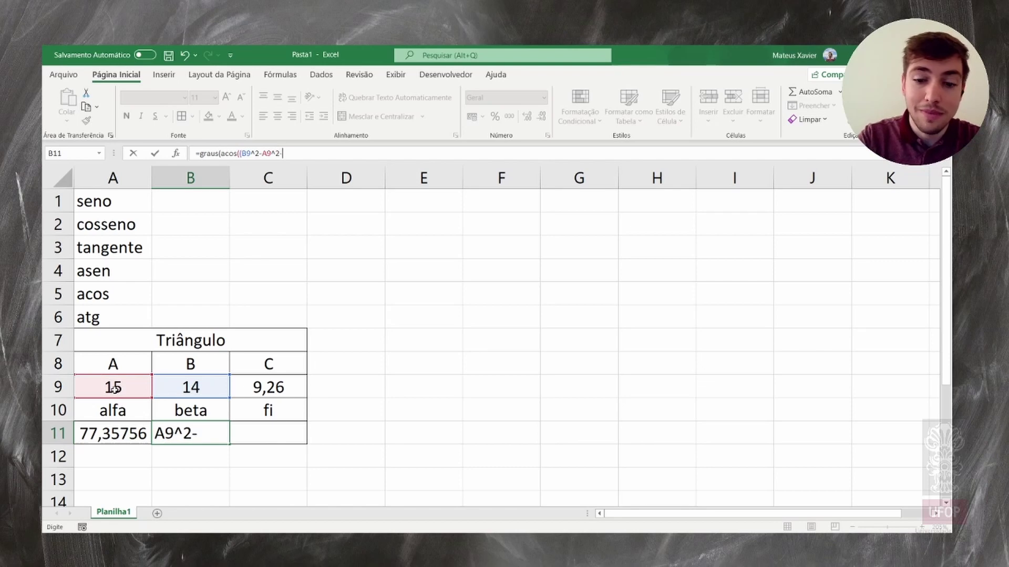
pyautogui.click(274, 387)
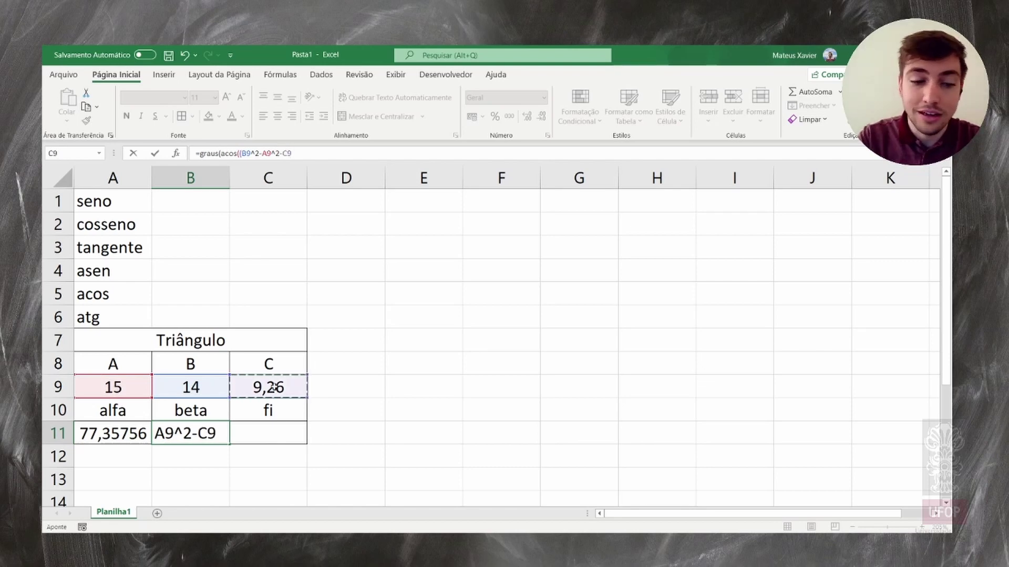
pyautogui.write('^2')
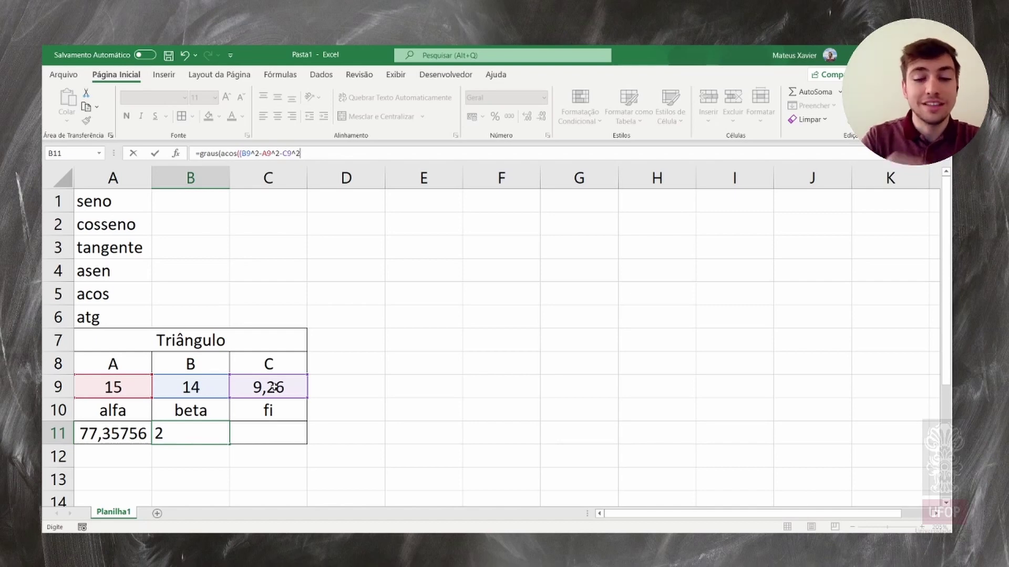
pyautogui.write(')')
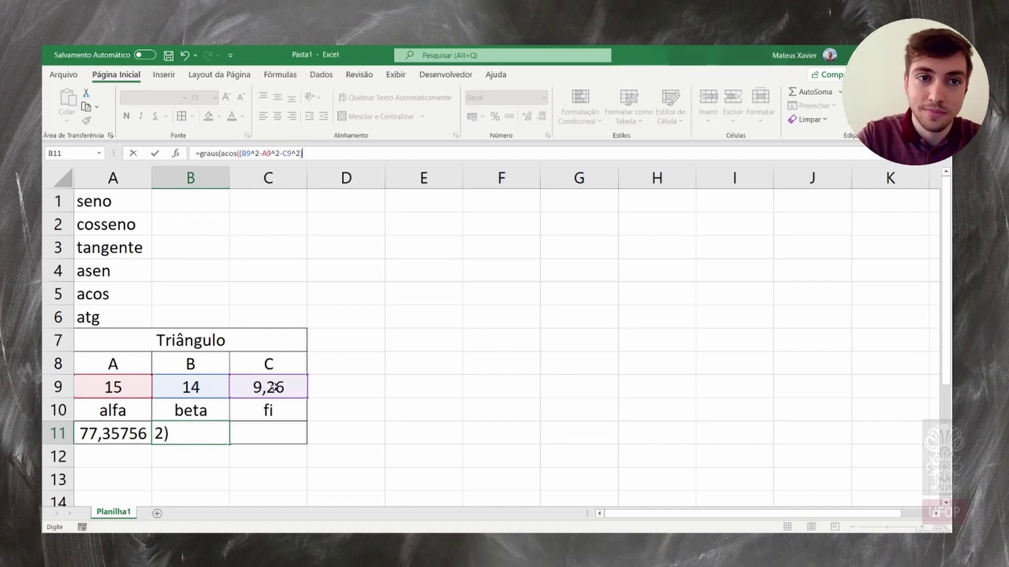
# Complete the beta formula in B11 by dividing the numerator by (-2*A9*C9), closing all parentheses and entering it.
pyautogui.write('/')
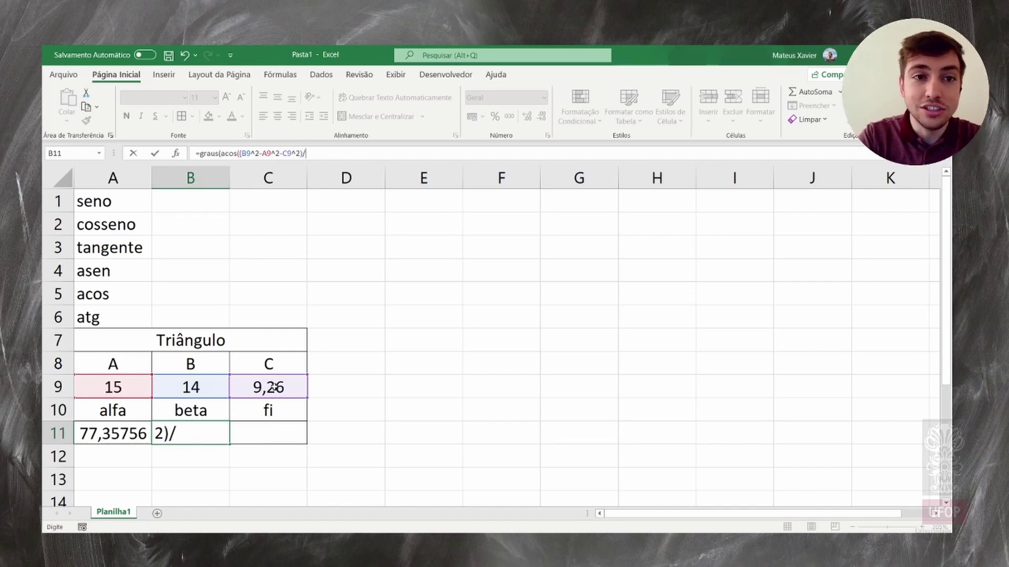
pyautogui.write('(')
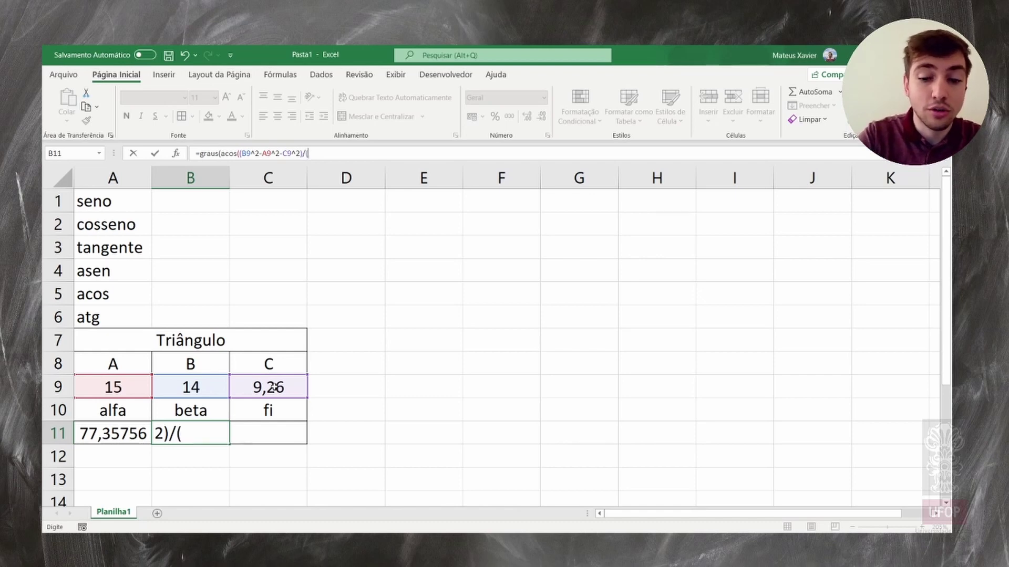
pyautogui.write('-')
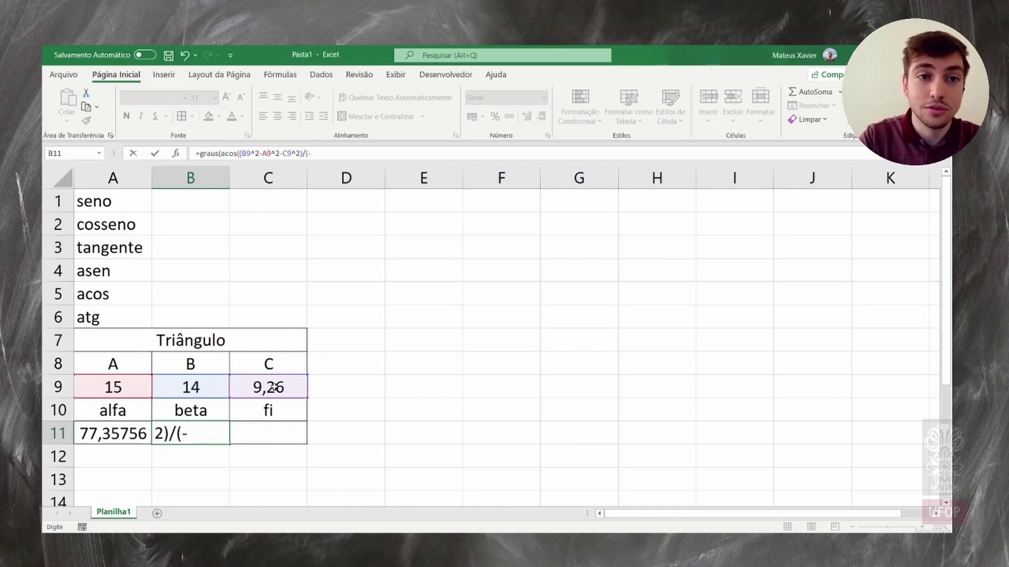
pyautogui.write('2')
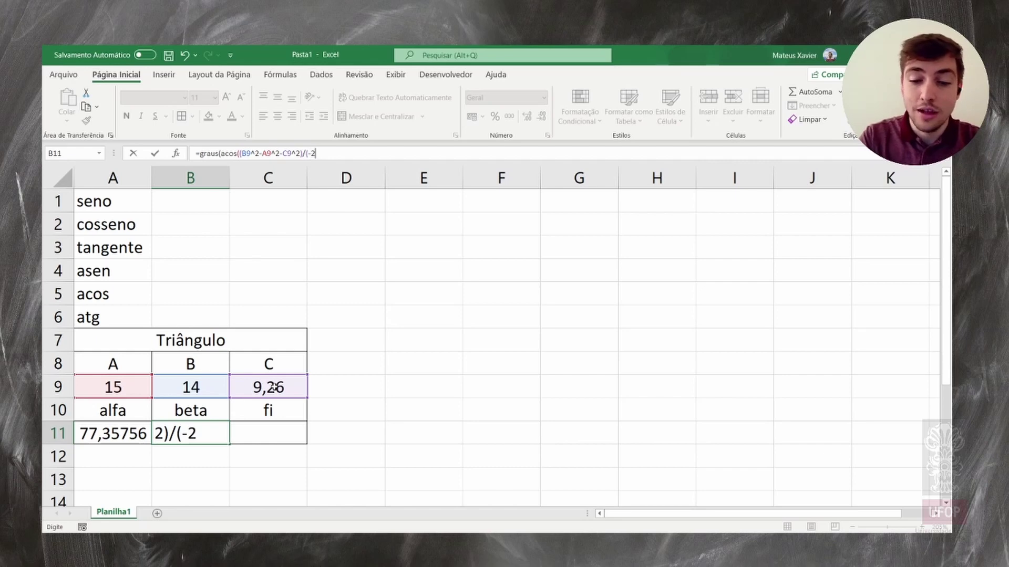
pyautogui.write('*')
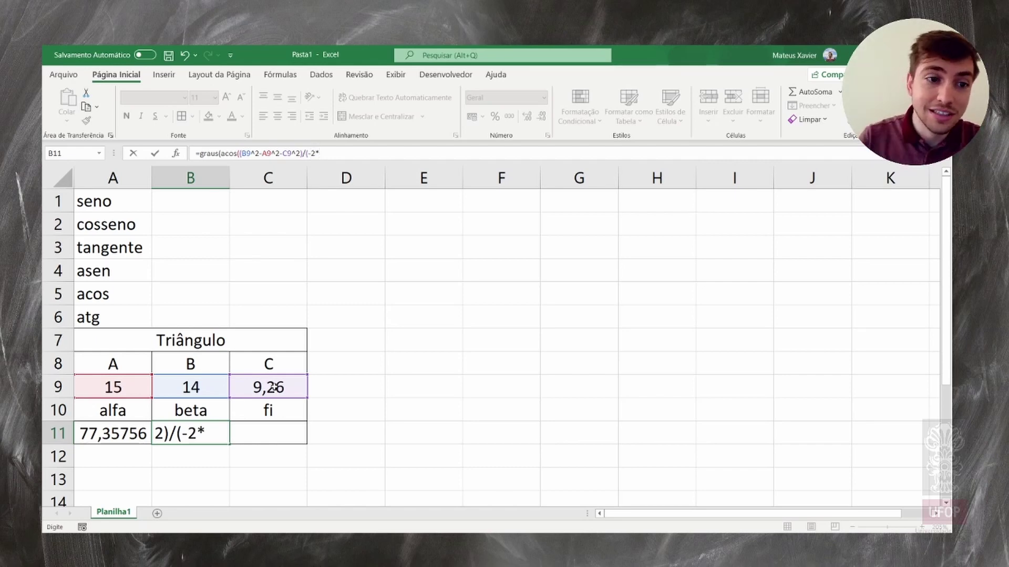
pyautogui.click(126, 388)
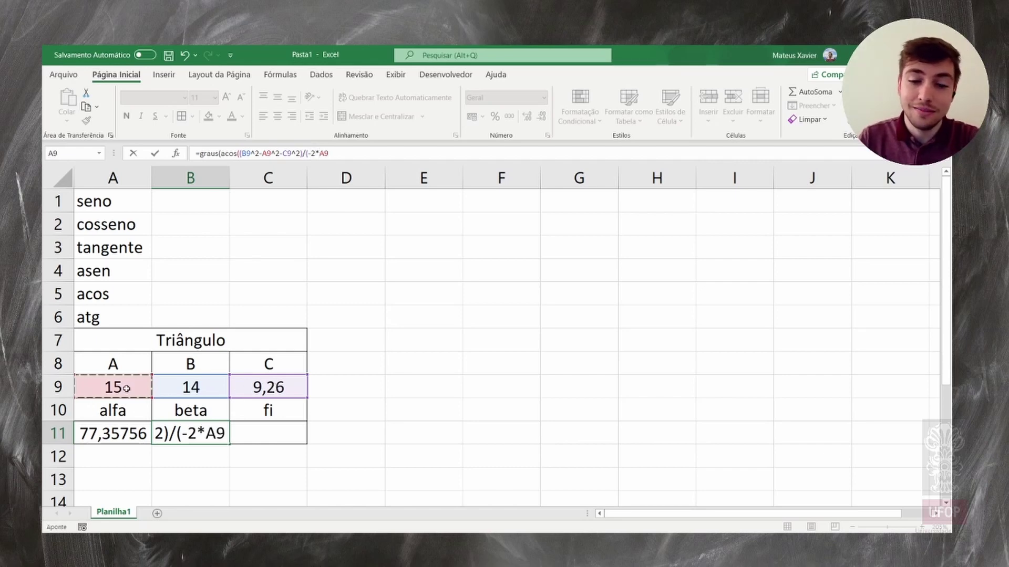
pyautogui.write('*')
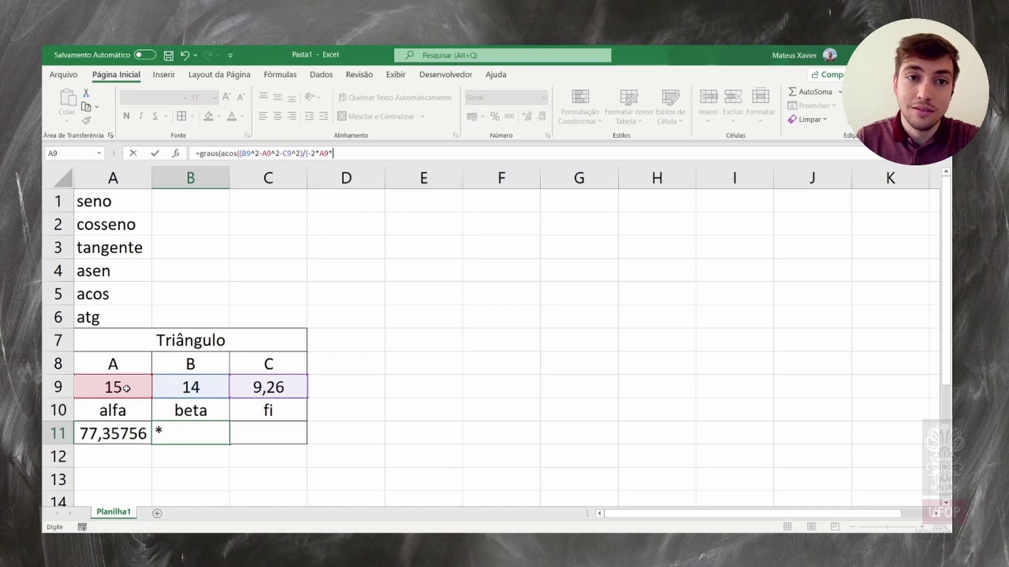
pyautogui.click(262, 390)
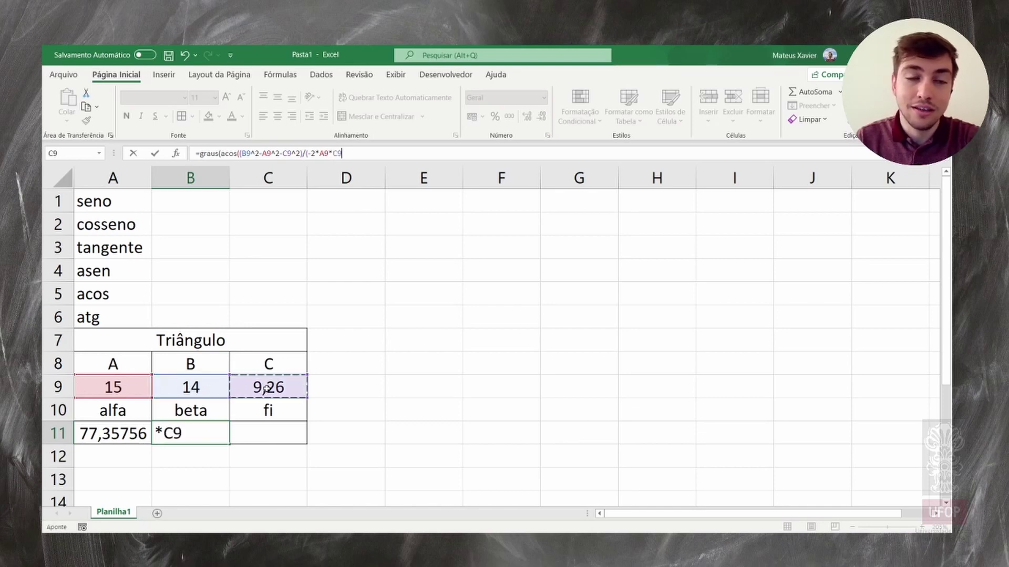
pyautogui.write(')')
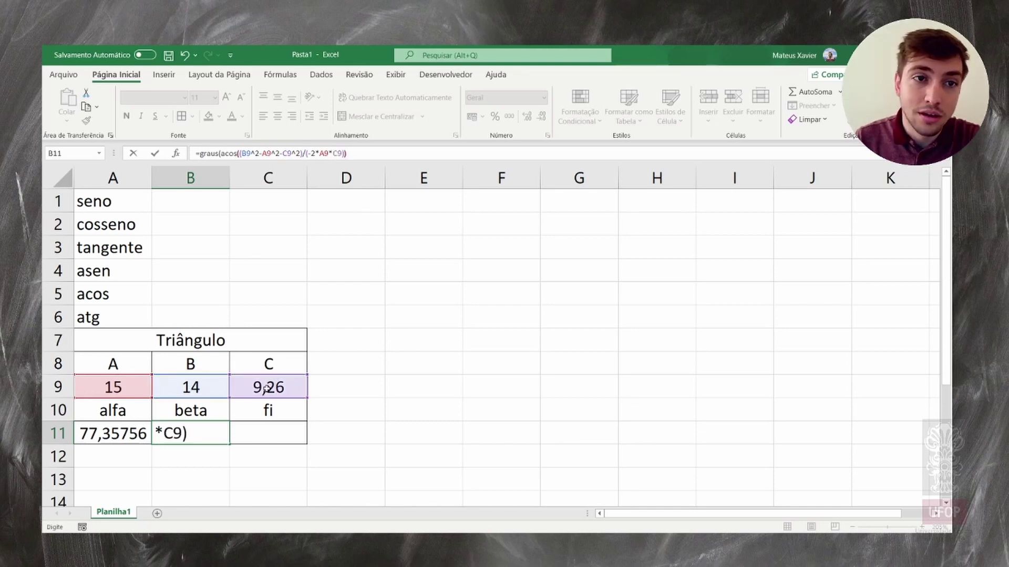
pyautogui.write('))')
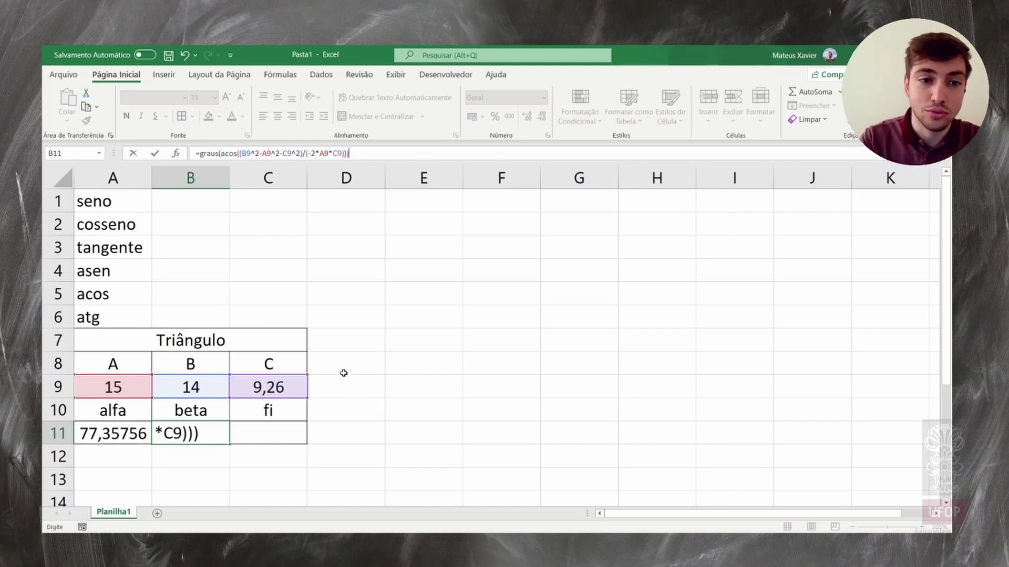
pyautogui.press('Return')
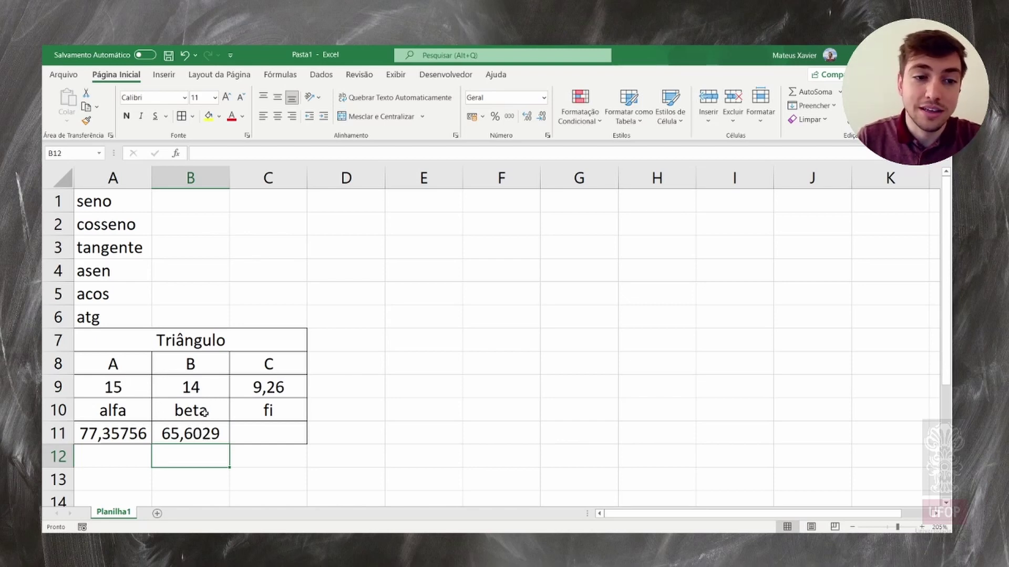
# Calculate fi as a check in cell C12 with the formula =180-A11-B11.
pyautogui.click(277, 433)
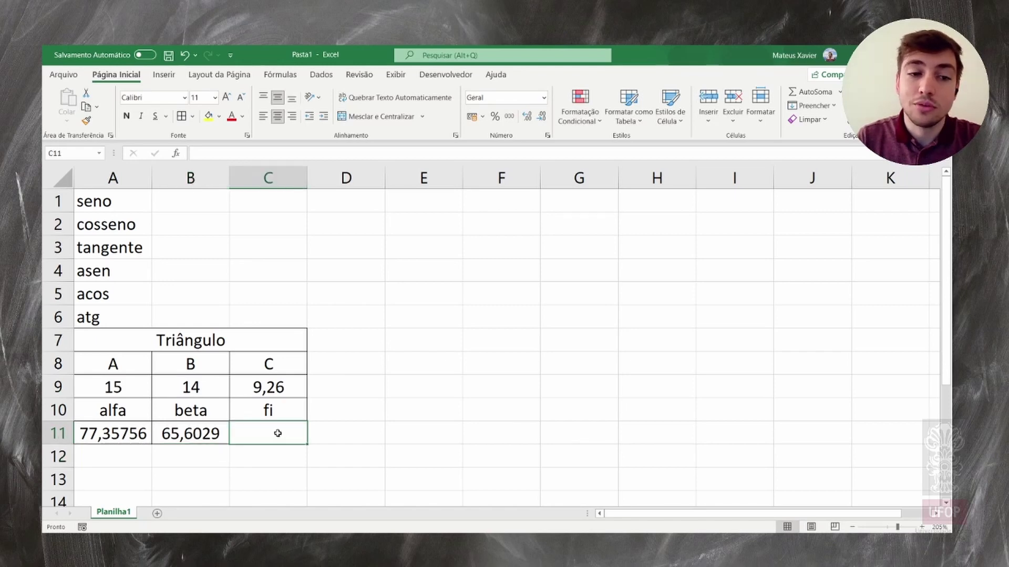
pyautogui.click(240, 149)
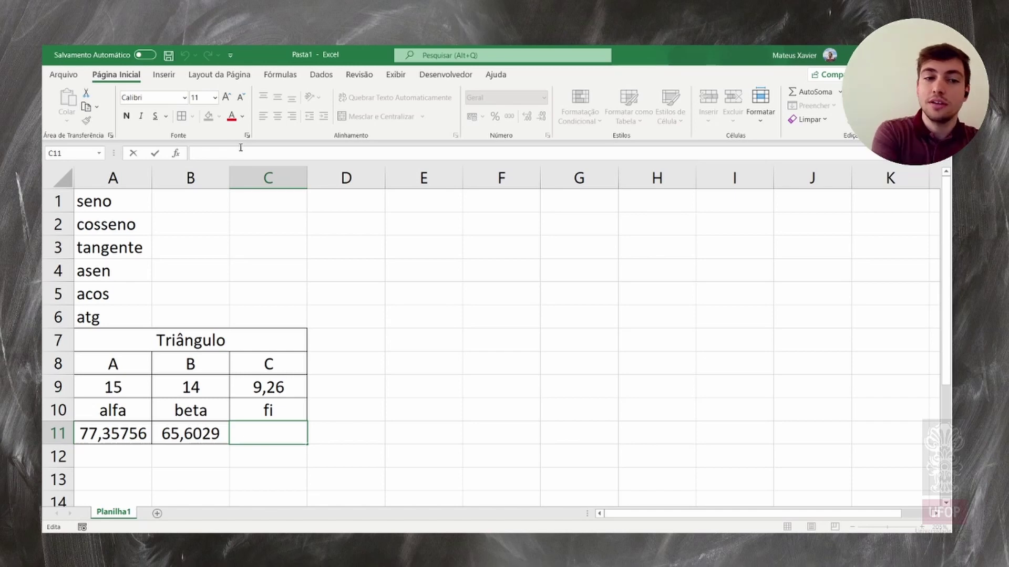
pyautogui.click(274, 455)
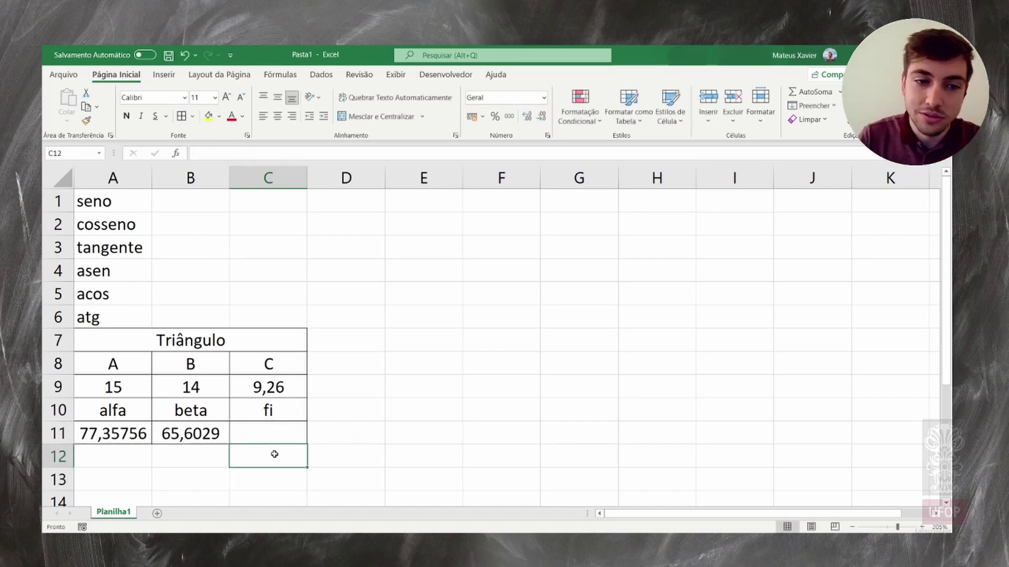
pyautogui.write('=8')
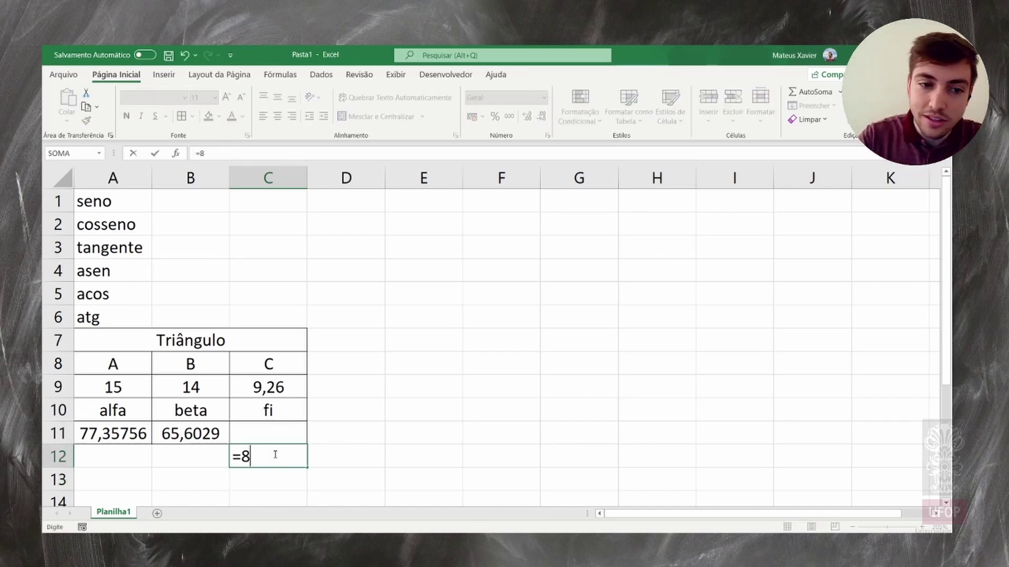
pyautogui.press('BackSpace')
pyautogui.write('180-')
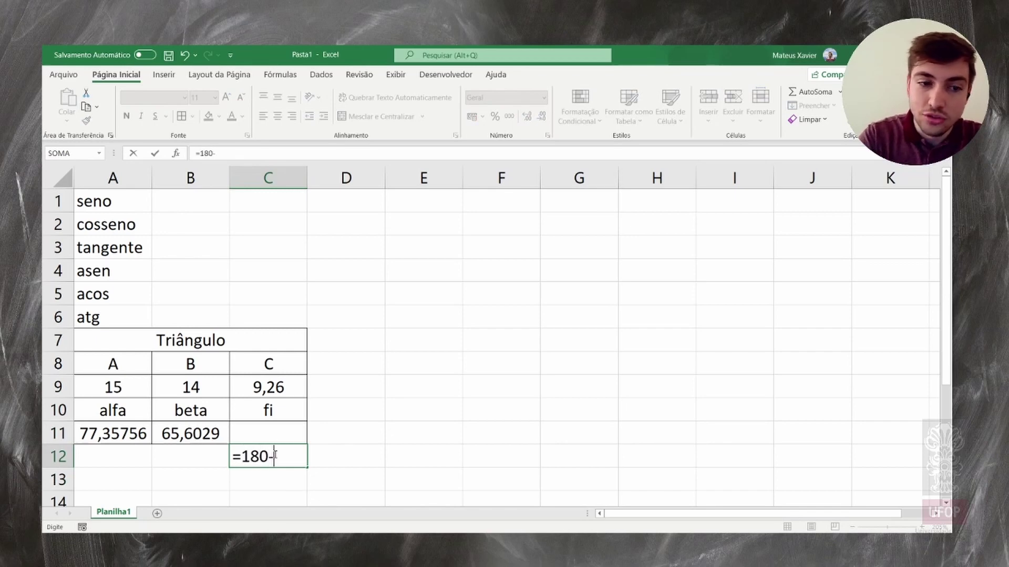
pyautogui.click(113, 433)
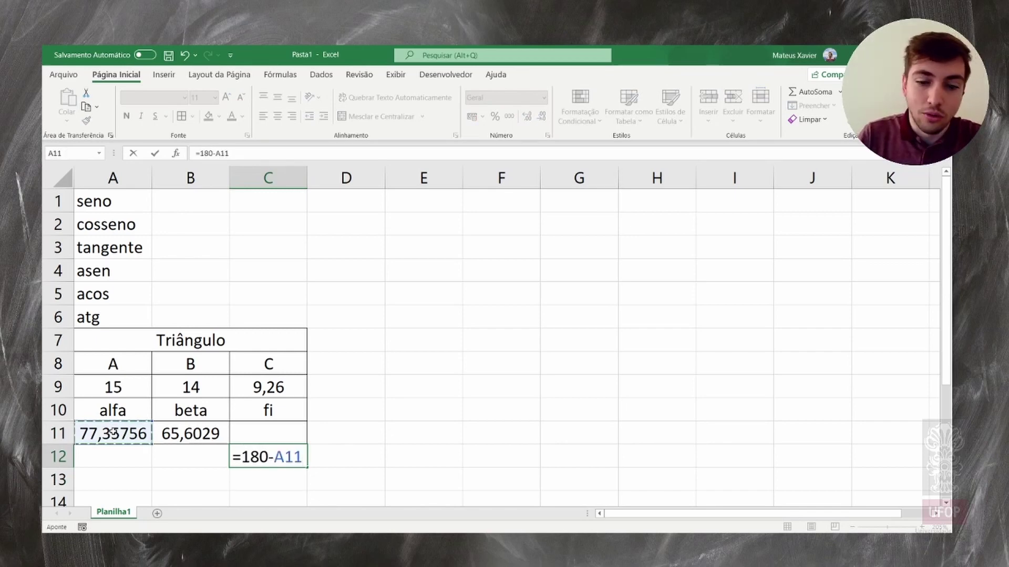
pyautogui.write('-')
pyautogui.click(179, 434)
pyautogui.press('Return')
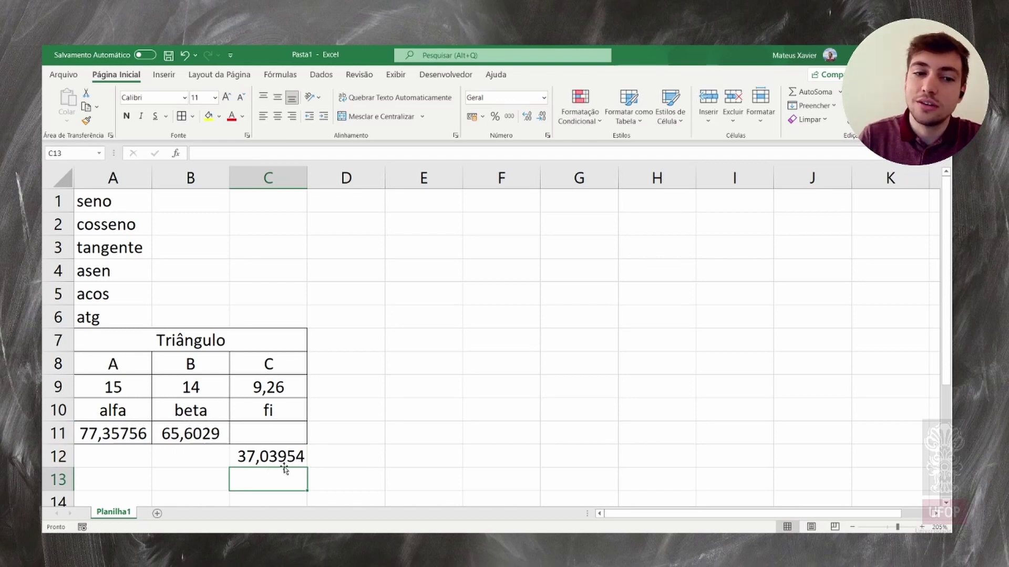
# Start the fi formula in cell C11 with the nested degree and arccosine functions, =graus(acos((.
pyautogui.click(311, 460)
pyautogui.click(291, 435)
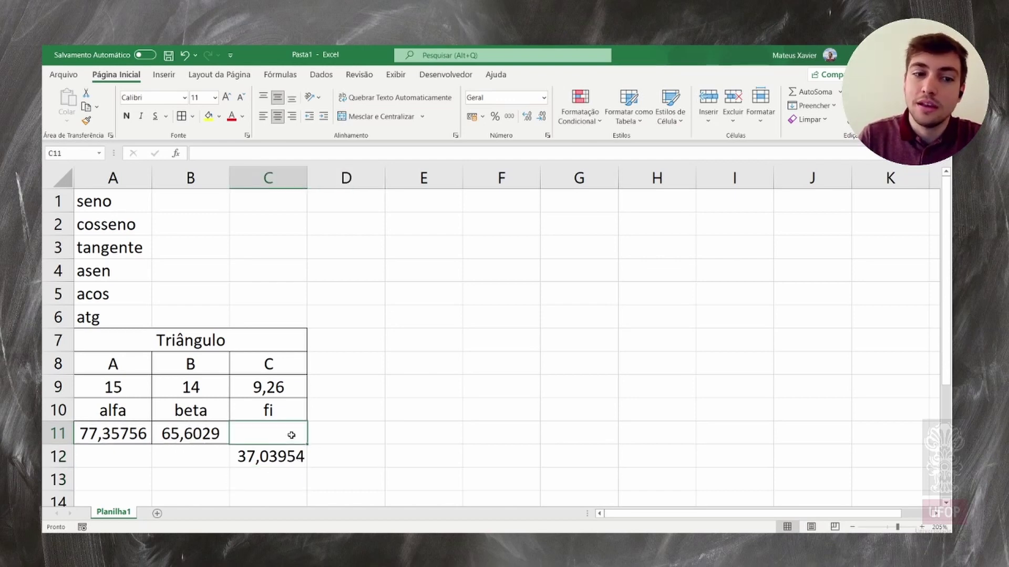
pyautogui.click(216, 156)
pyautogui.write('=g')
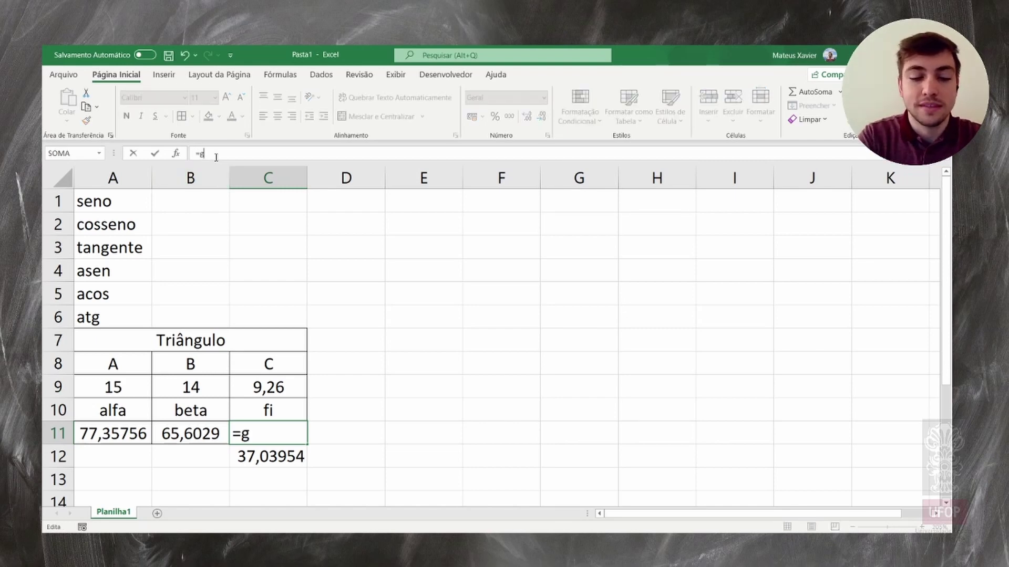
pyautogui.write('raus(acos')
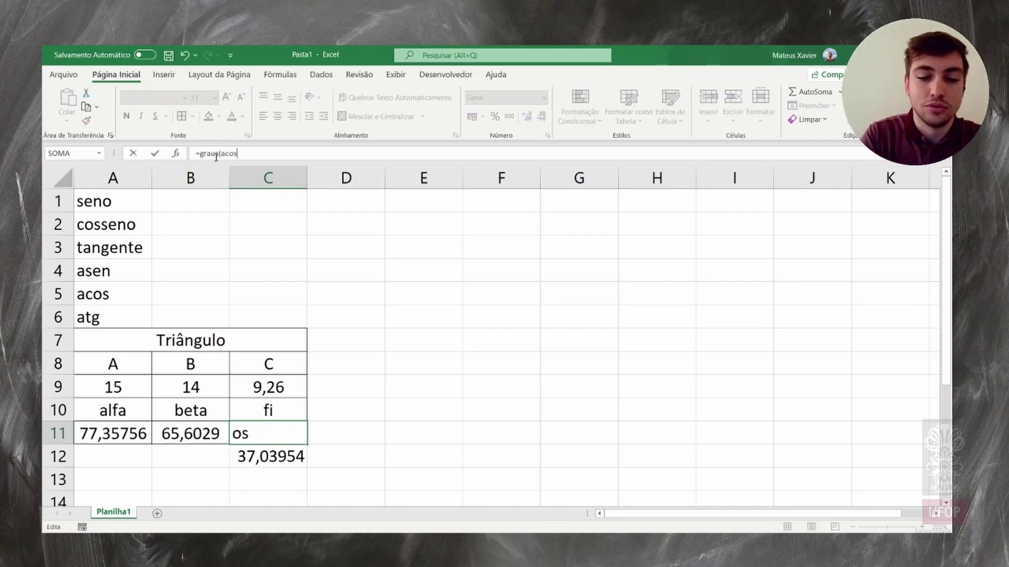
pyautogui.write('((')
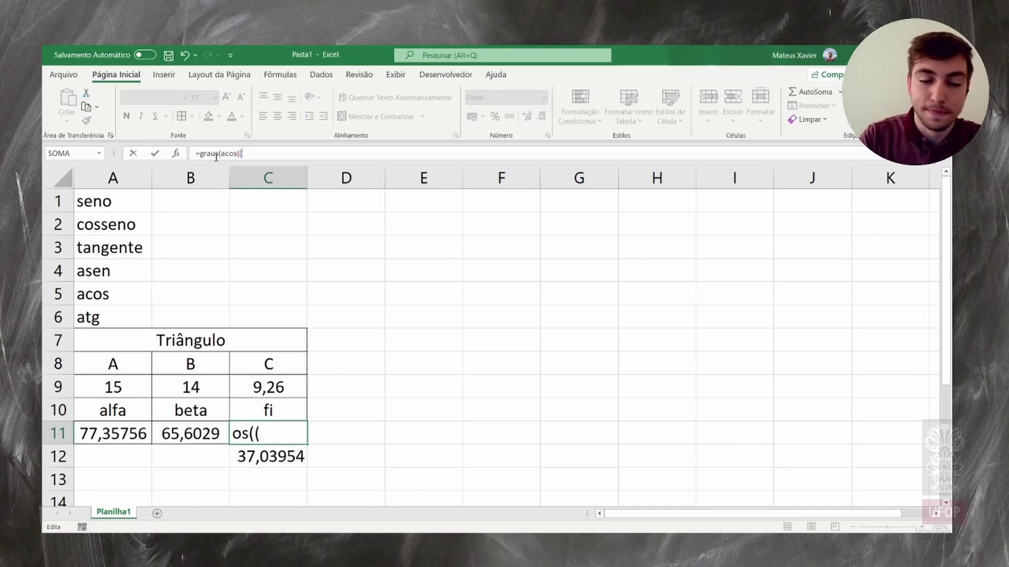
# Add the numerator C9^2-A9^2-B9^2 to the fi formula in C11.
pyautogui.click(284, 388)
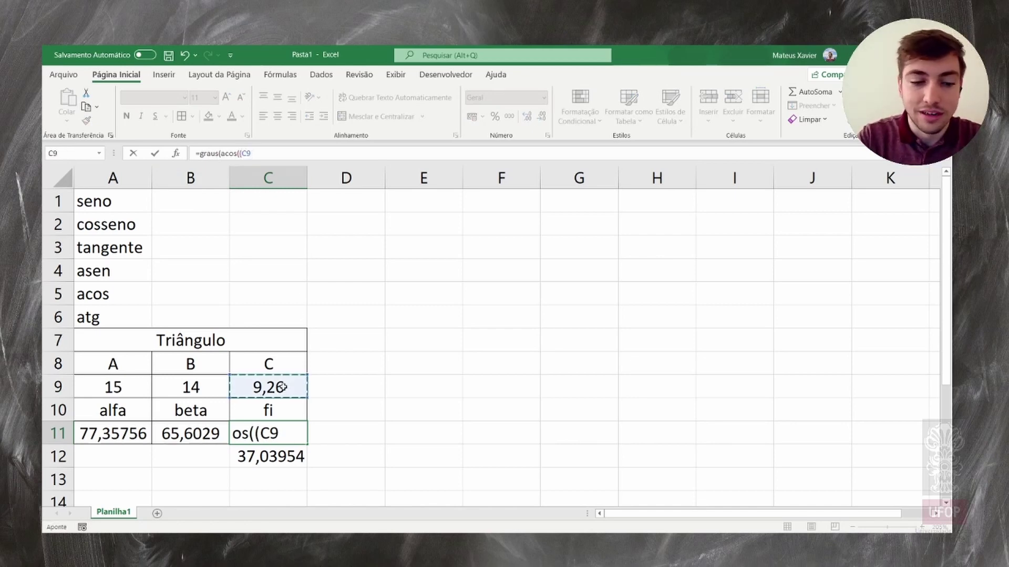
pyautogui.write('^2-')
pyautogui.click(134, 386)
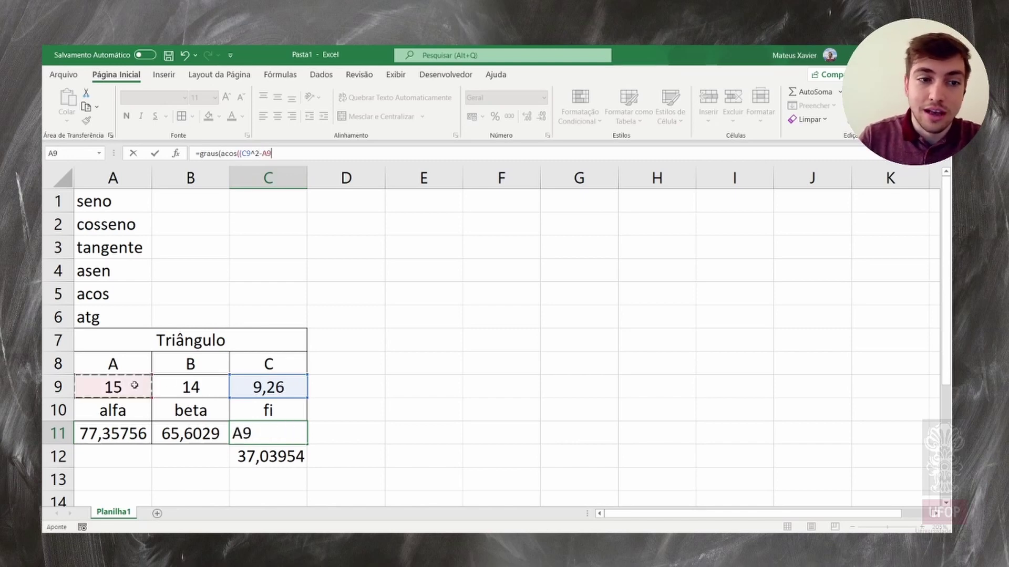
pyautogui.write('^2-')
pyautogui.click(187, 386)
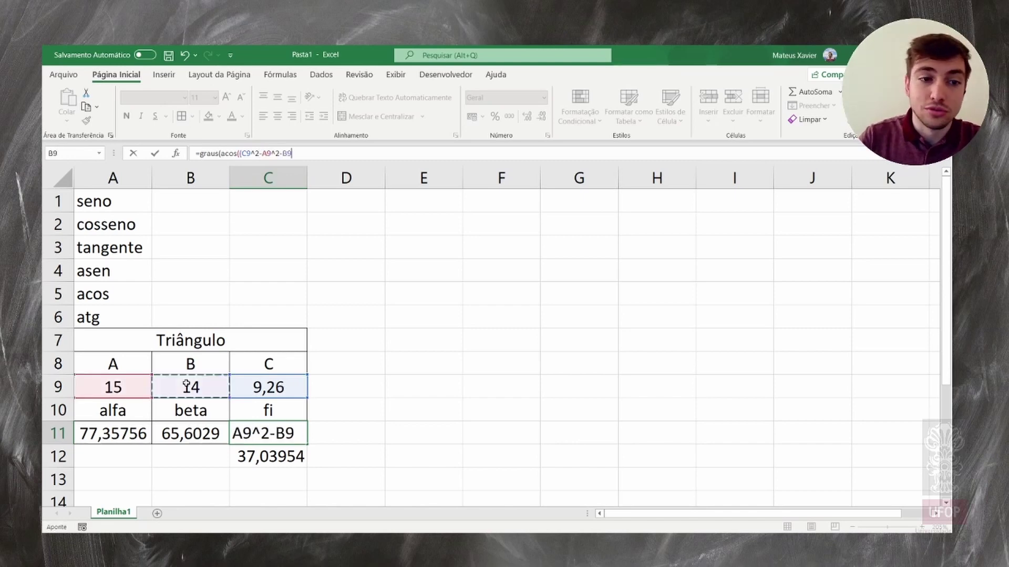
pyautogui.write('^2')
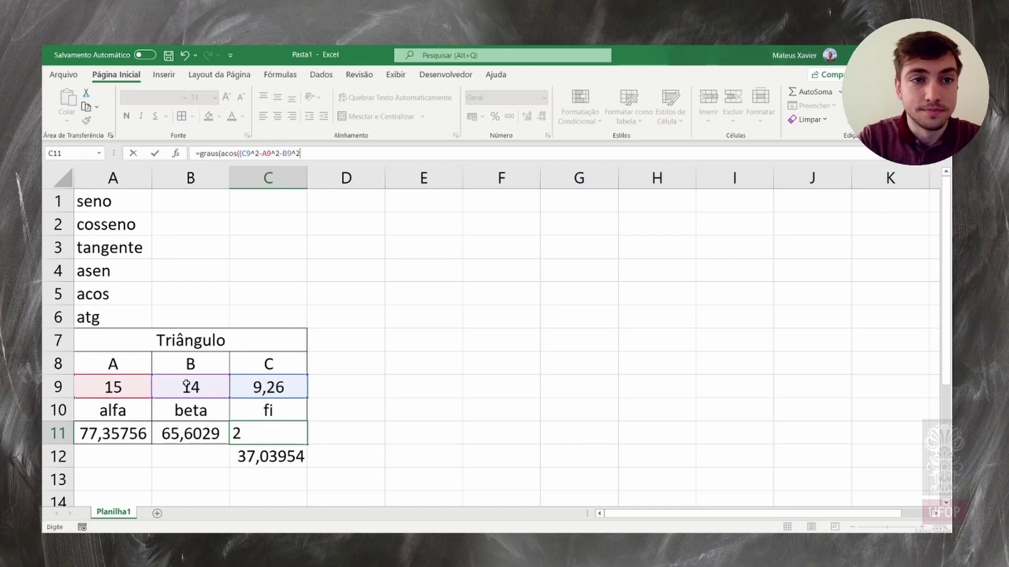
# Finish the fi formula in C11 by closing the numerator, dividing it by (-2*A9*B9), and entering the formula.
pyautogui.write(')/(')
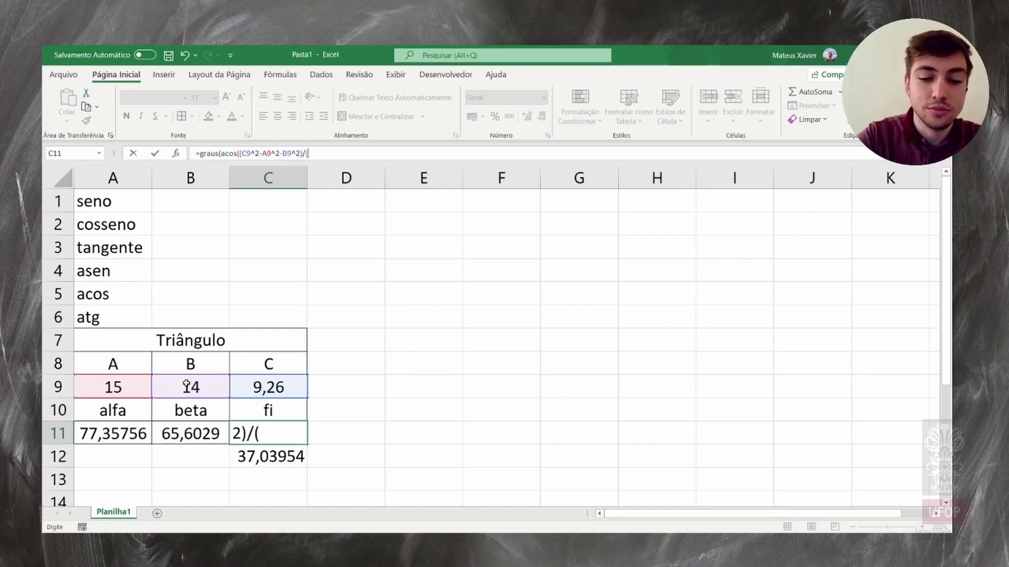
pyautogui.write('2*')
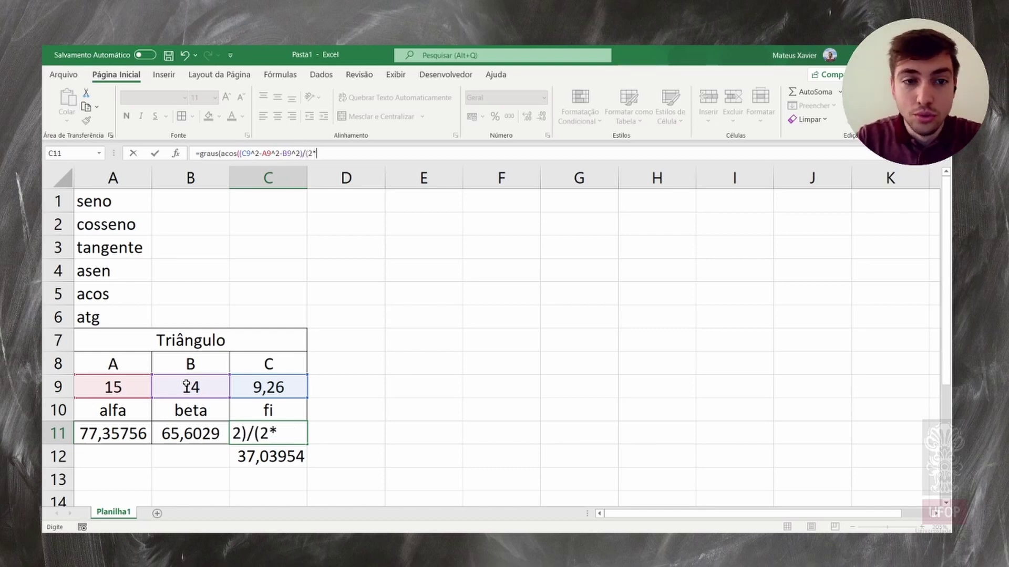
pyautogui.click(309, 153)
pyautogui.write('-')
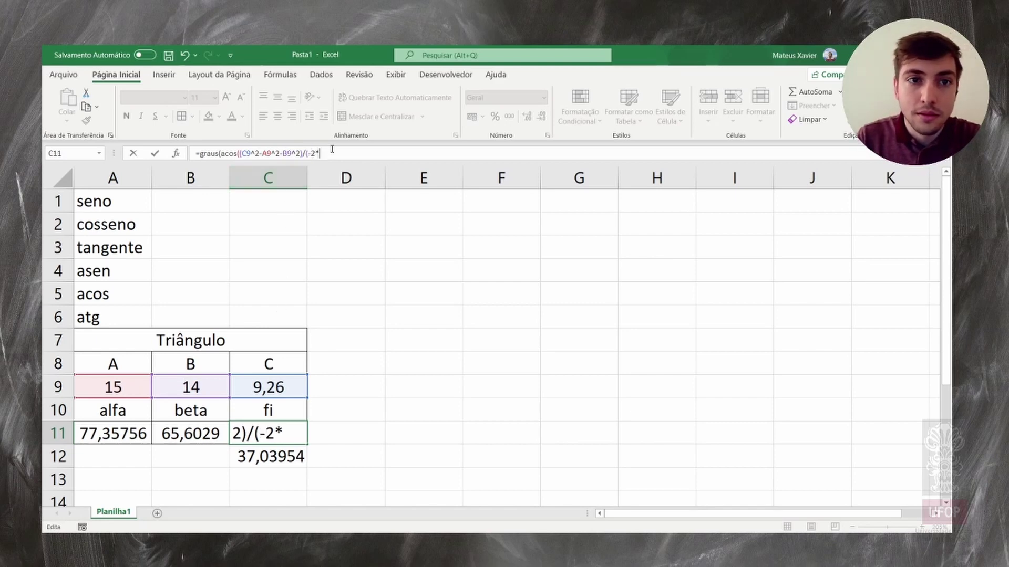
pyautogui.click(127, 388)
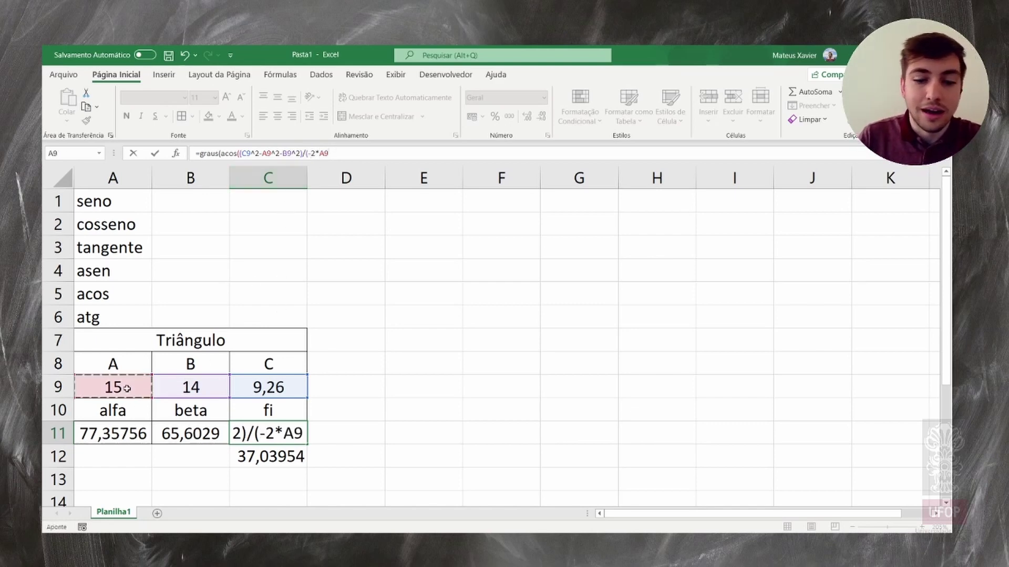
pyautogui.write('*')
pyautogui.click(167, 390)
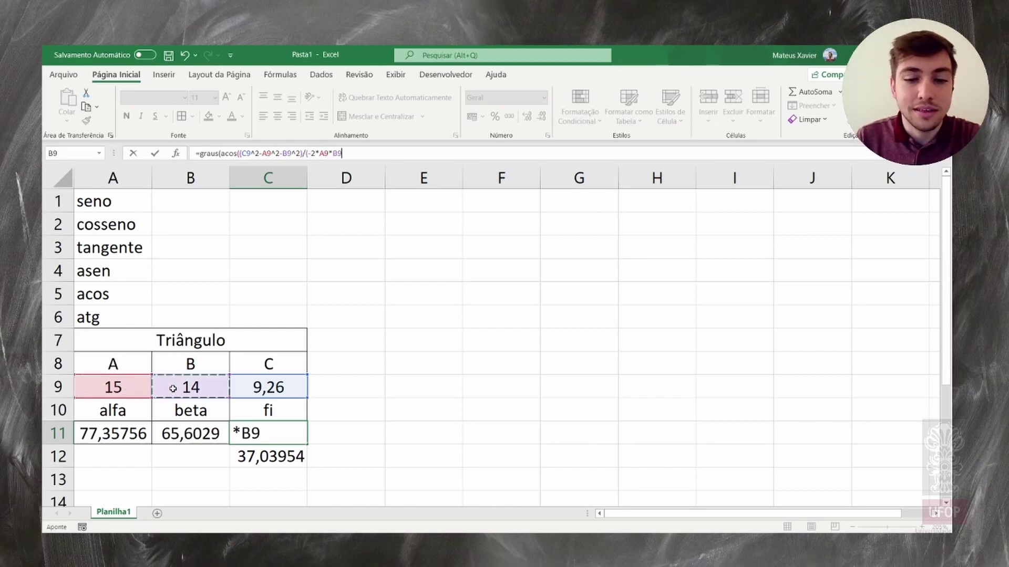
pyautogui.write(')))')
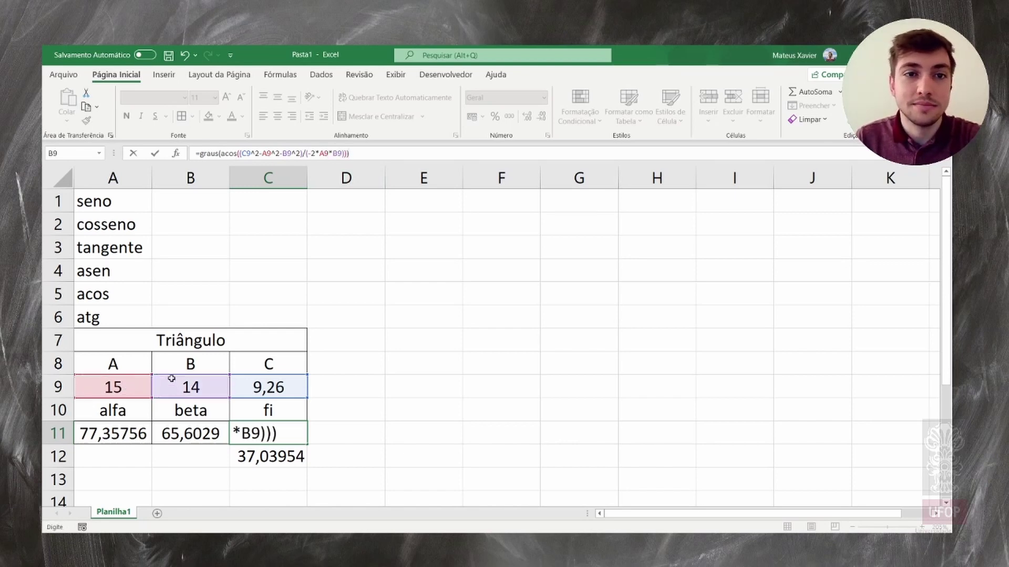
pyautogui.press('Return')
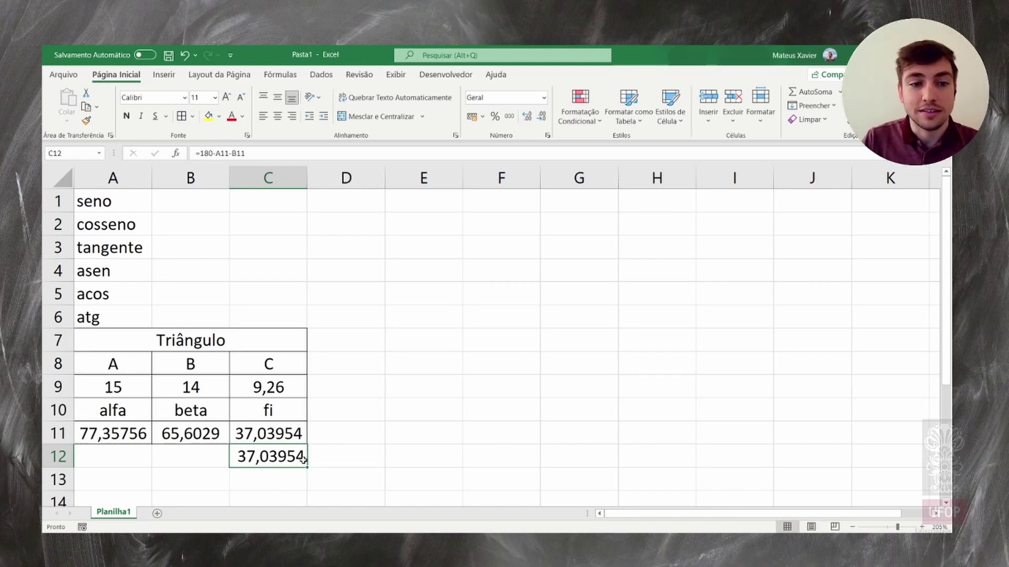
# Delete the check formula from cell C12 below the triangle table.
pyautogui.click(322, 469)
pyautogui.click(259, 452)
pyautogui.press('Delete')
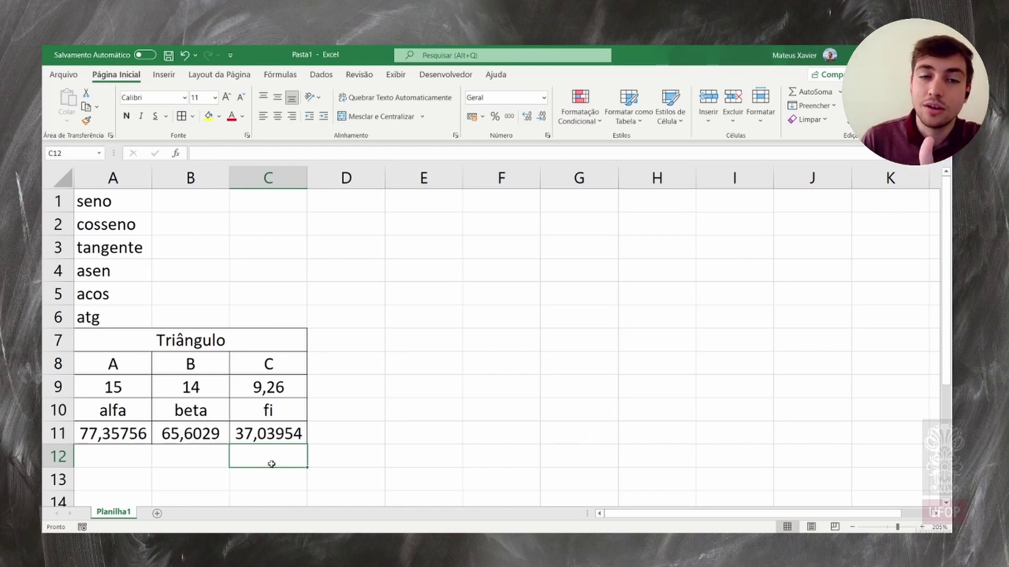
pyautogui.click(395, 464)
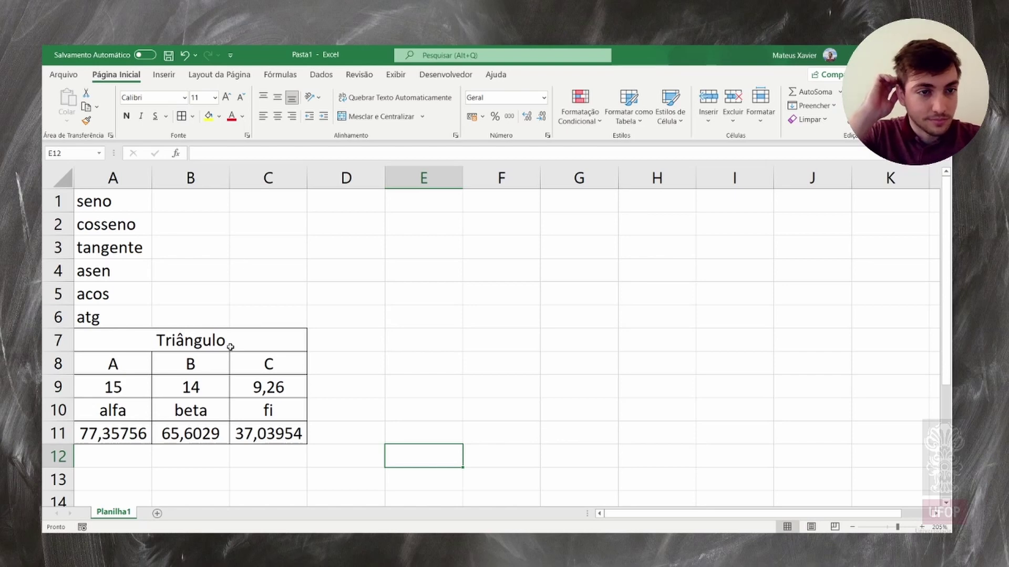
# Enter the sine formula =sen(A11) in cell B1, beside the seno label, referencing the alfa angle.
pyautogui.click(172, 198)
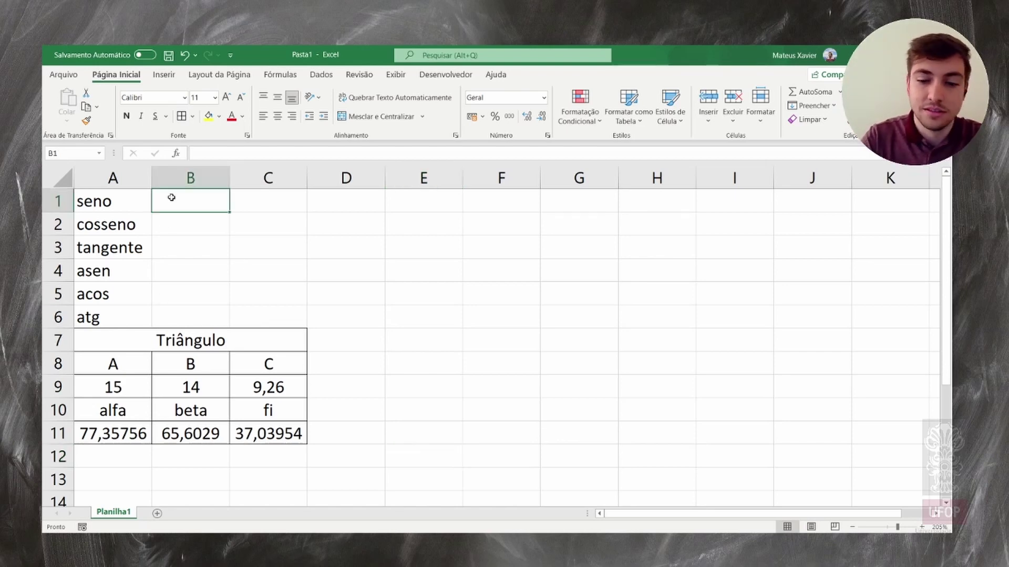
pyautogui.write('=sen')
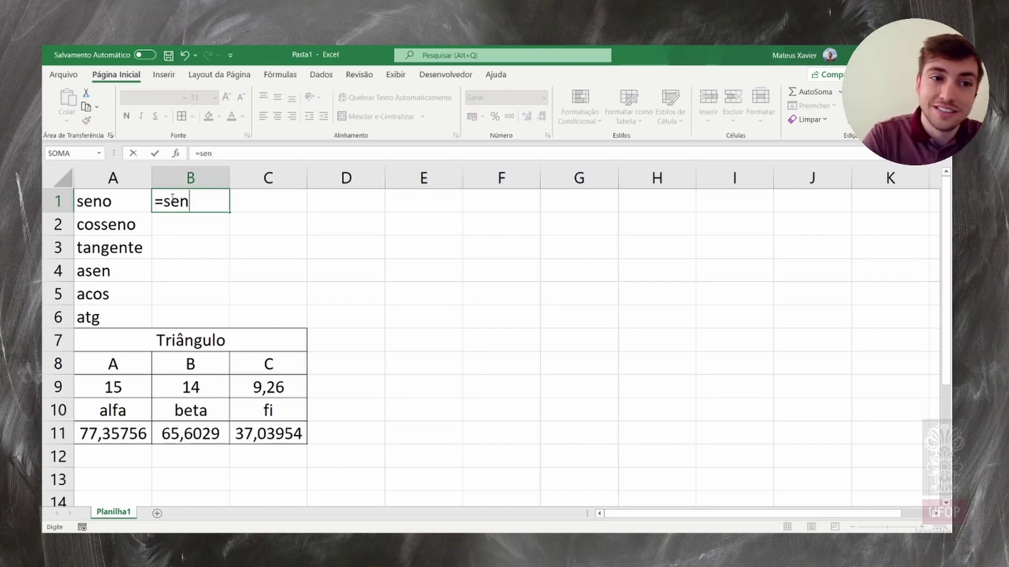
pyautogui.press('BackSpace')
pyautogui.write('m(')
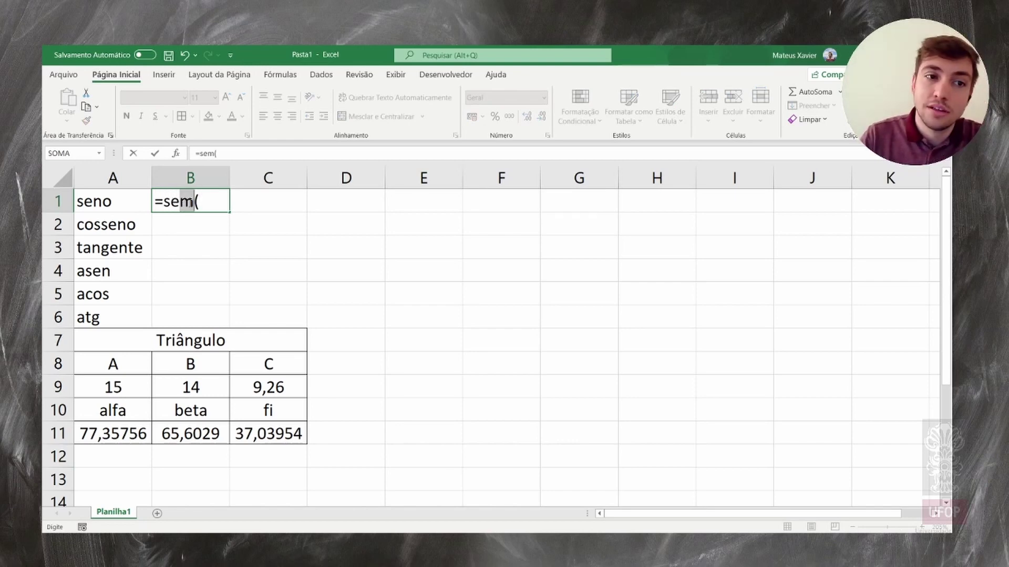
pyautogui.click(188, 202)
pyautogui.press('BackSpace')
pyautogui.write('n')
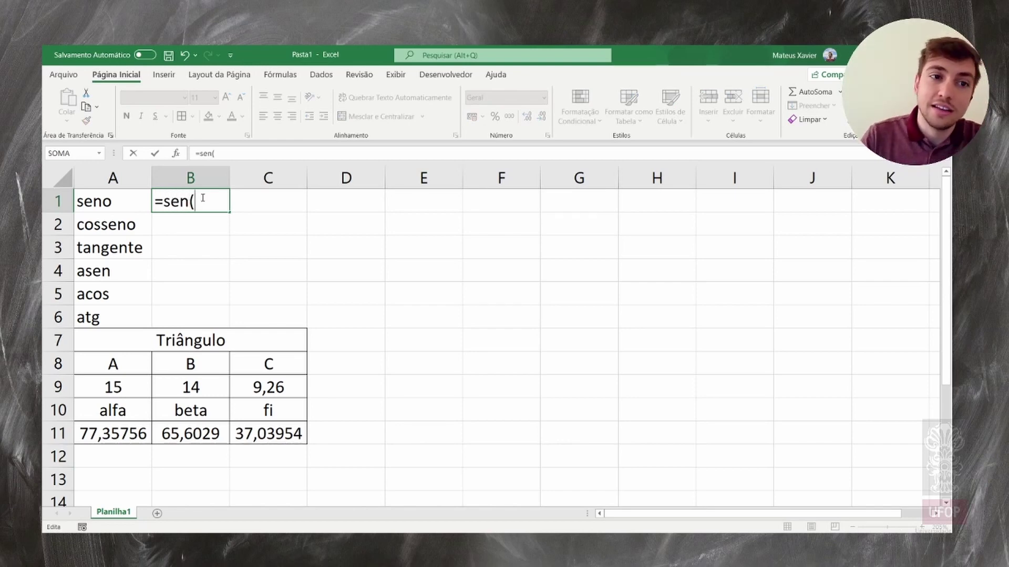
pyautogui.click(105, 429)
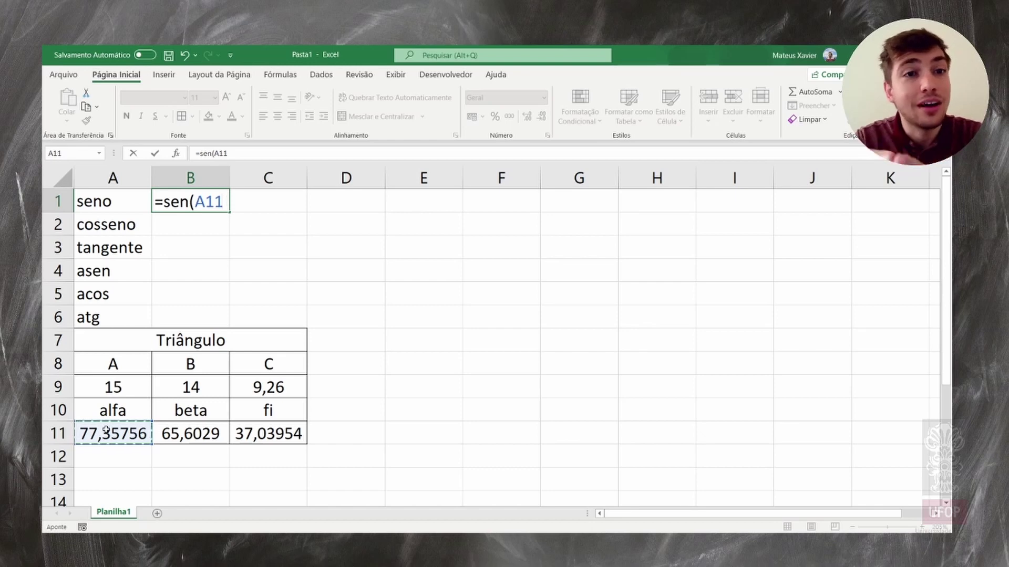
pyautogui.click(218, 153)
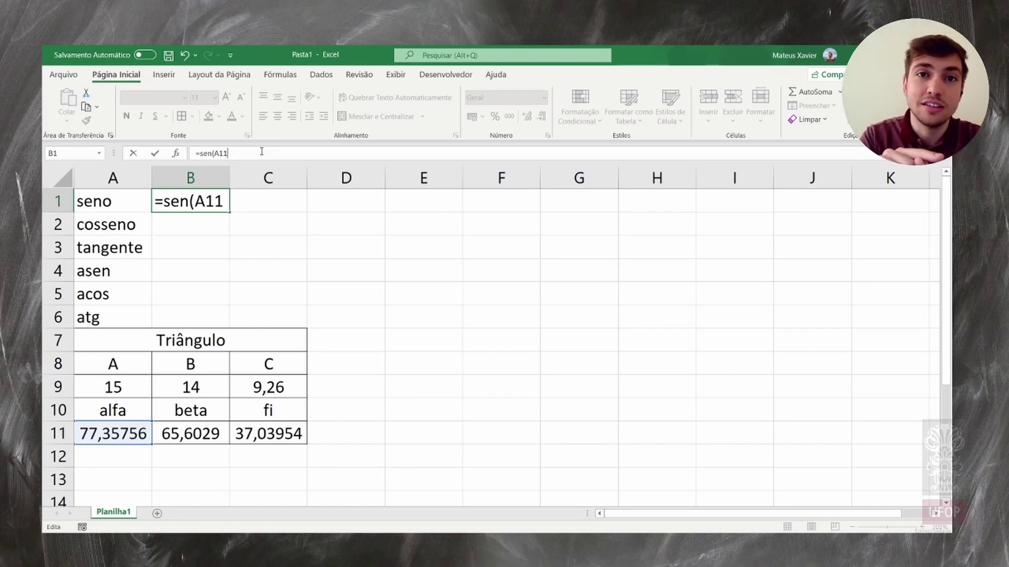
pyautogui.press('Return')
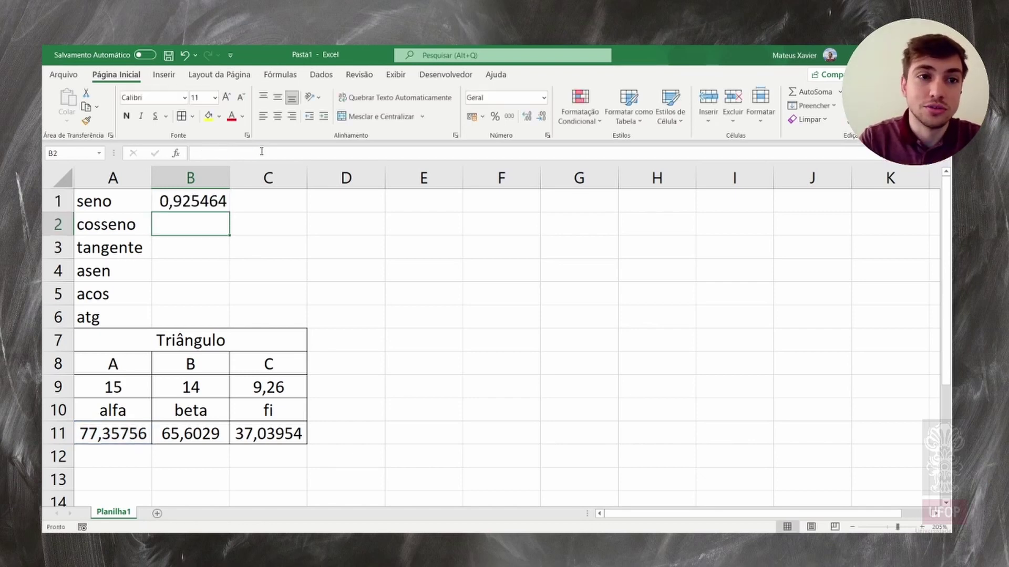
# Edit the sine formula in B1 to convert the angle to radians, making it =SEN(radianos(A11)).
pyautogui.click(189, 206)
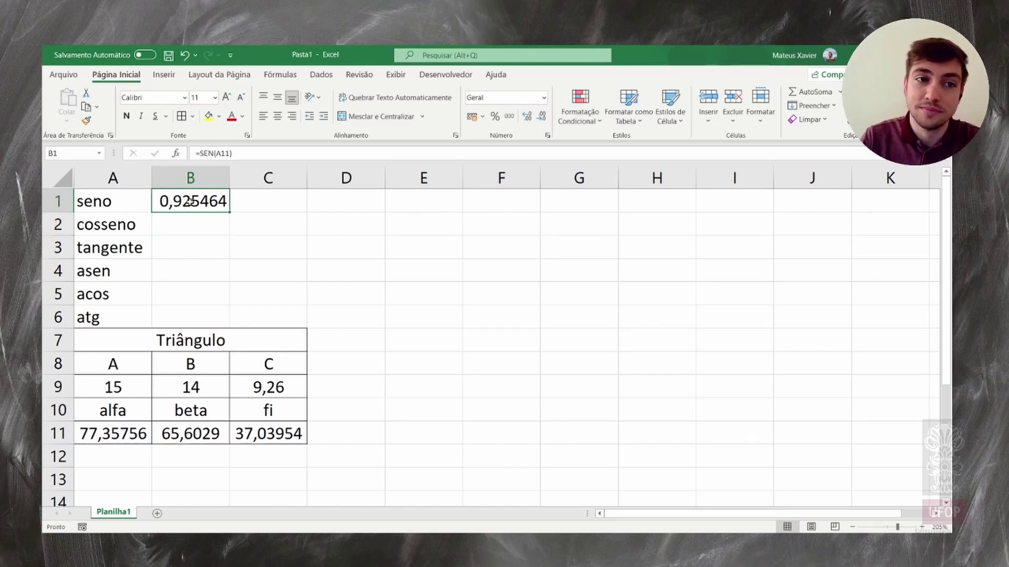
pyautogui.click(221, 152)
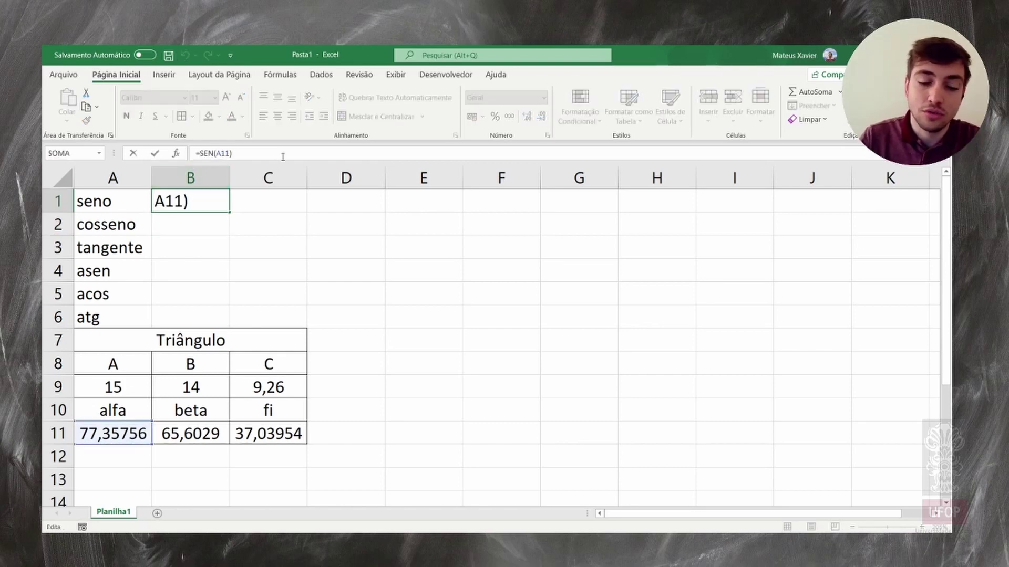
pyautogui.write('radianos(')
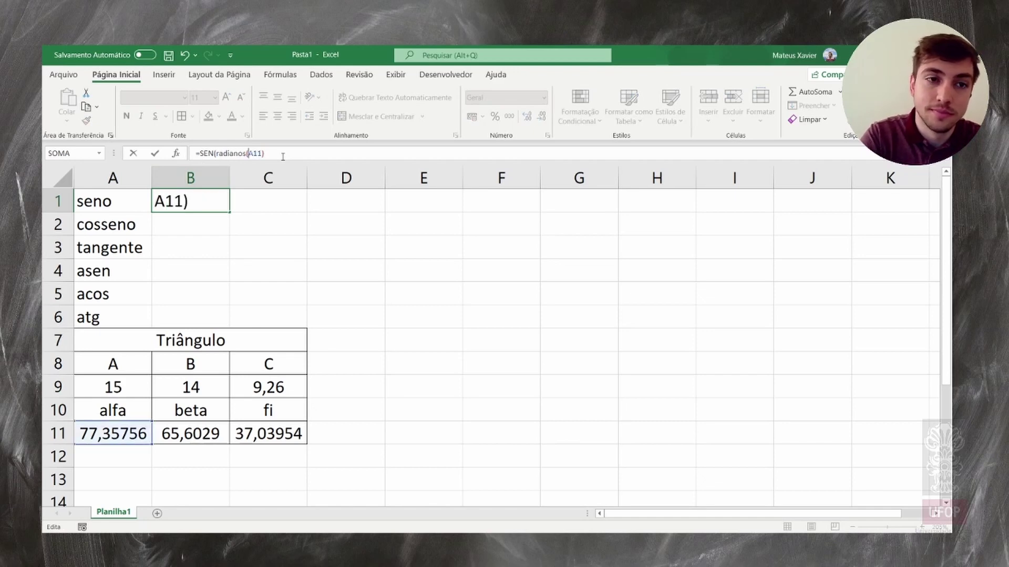
pyautogui.write(')')
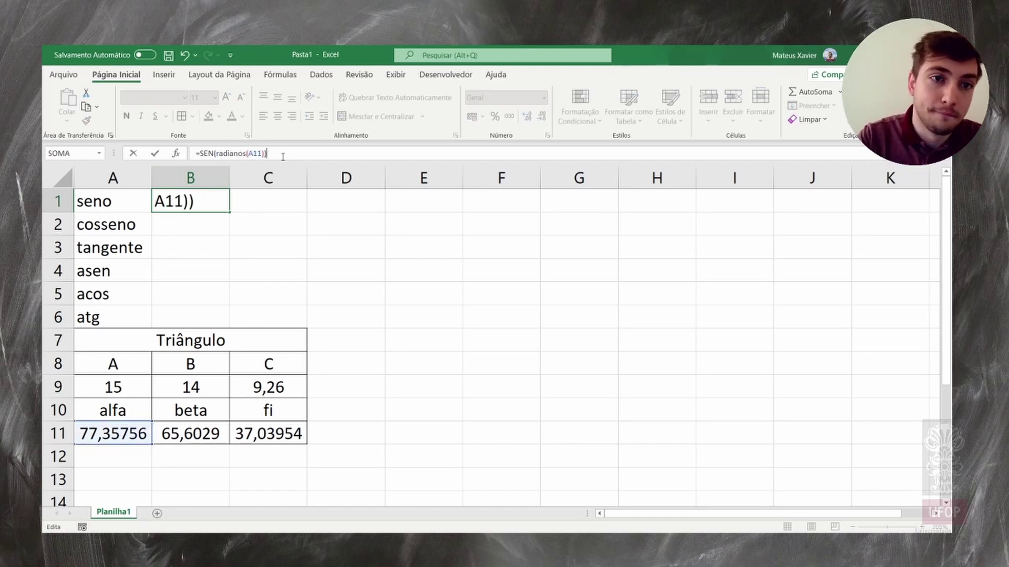
pyautogui.press('Return')
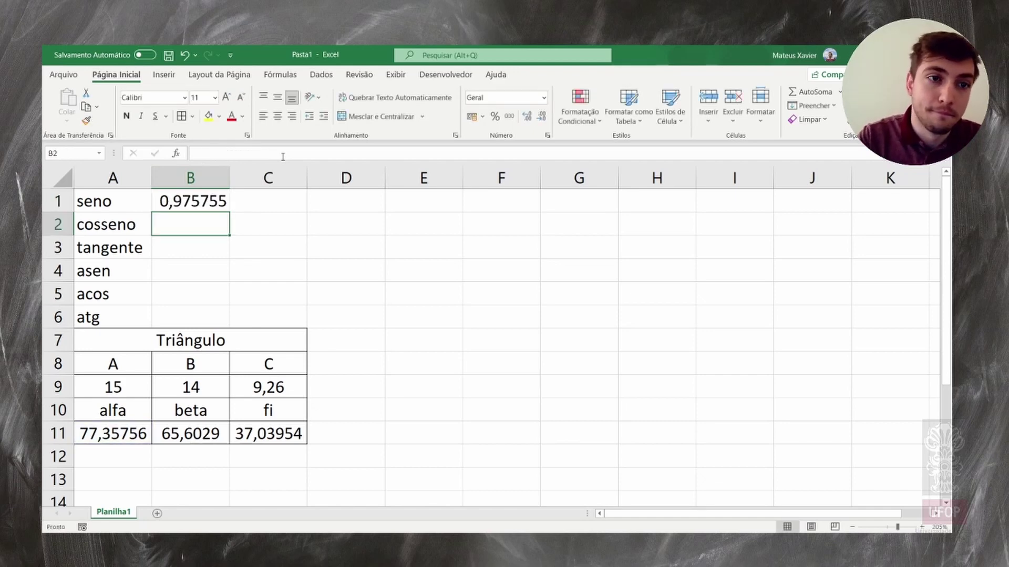
# Enter the cosine of alfa in cell B2 with the nested radians conversion, =cos(radianos(A11)).
pyautogui.click(198, 201)
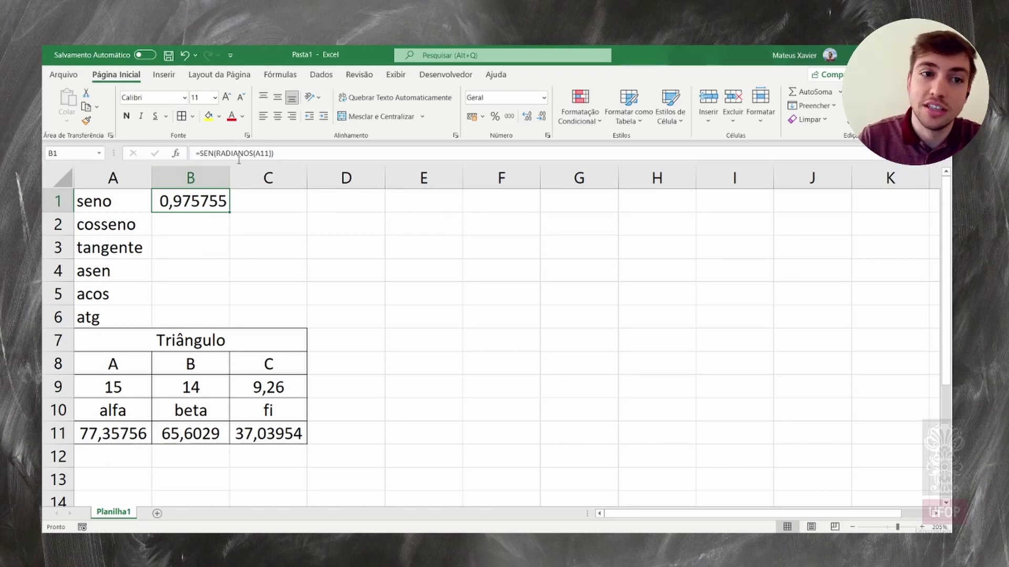
pyautogui.press('Down')
pyautogui.write('=cos')
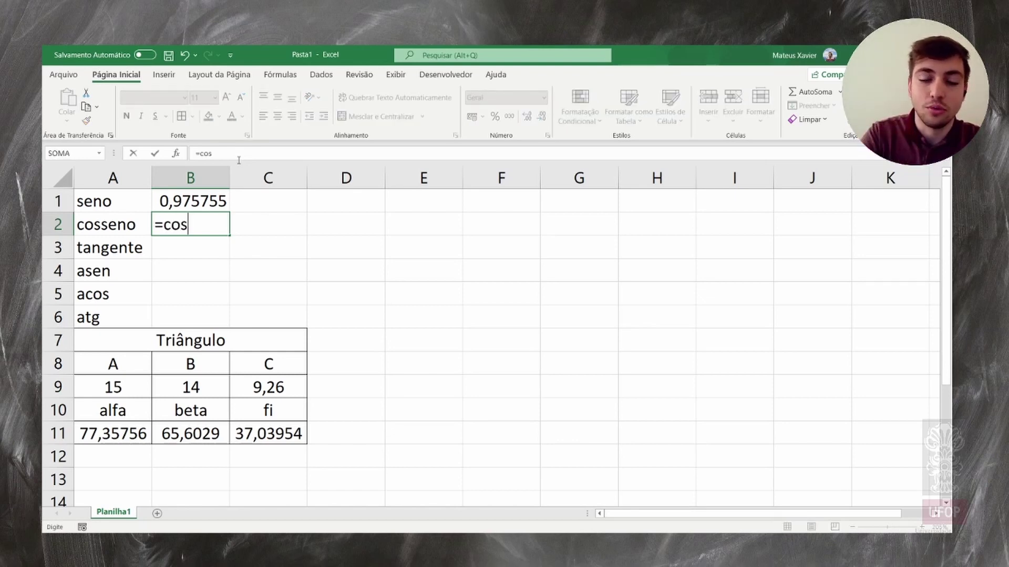
pyautogui.write('(')
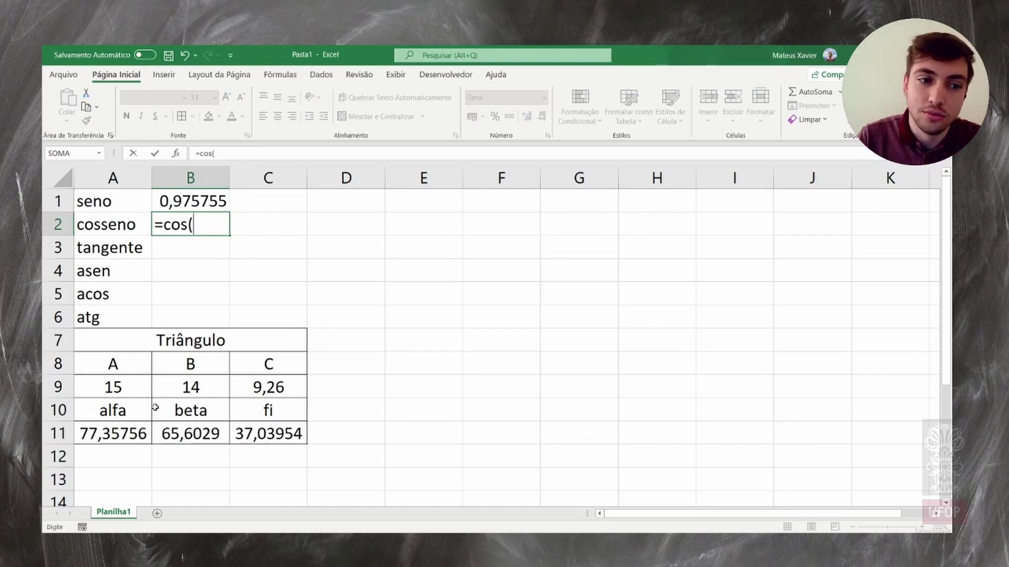
pyautogui.write('radi')
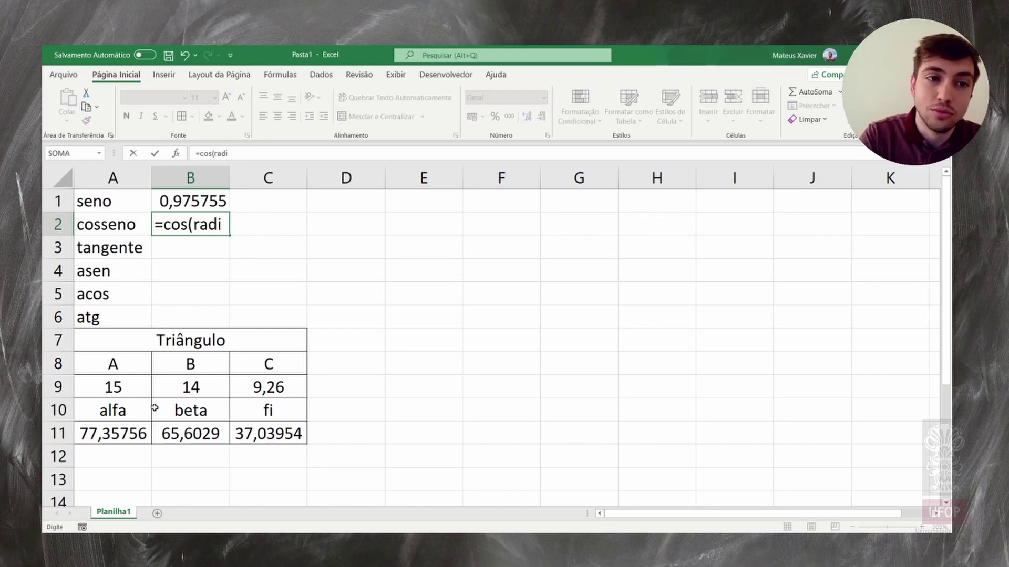
pyautogui.write('anos(')
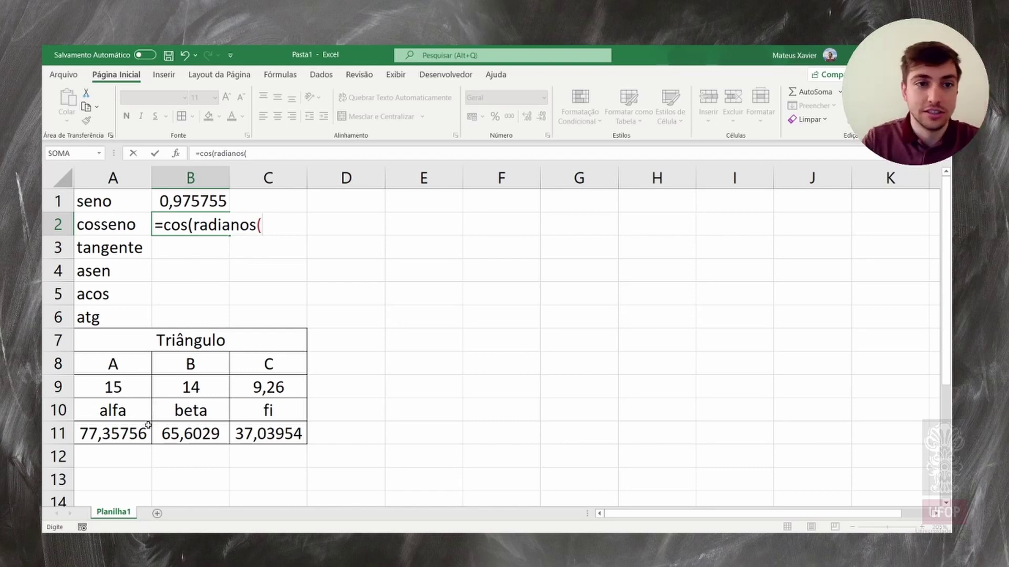
pyautogui.click(130, 434)
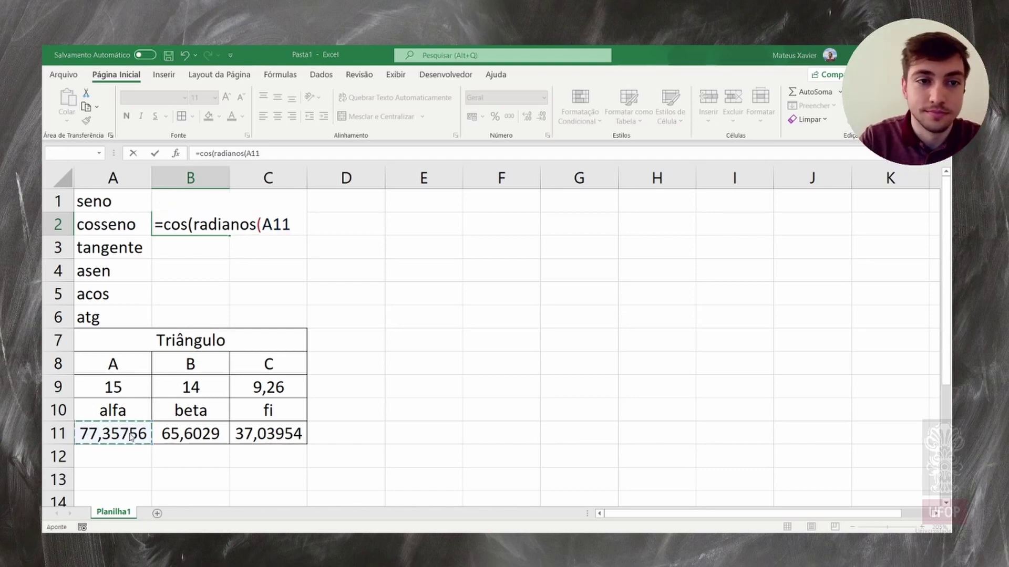
pyautogui.press('Return')
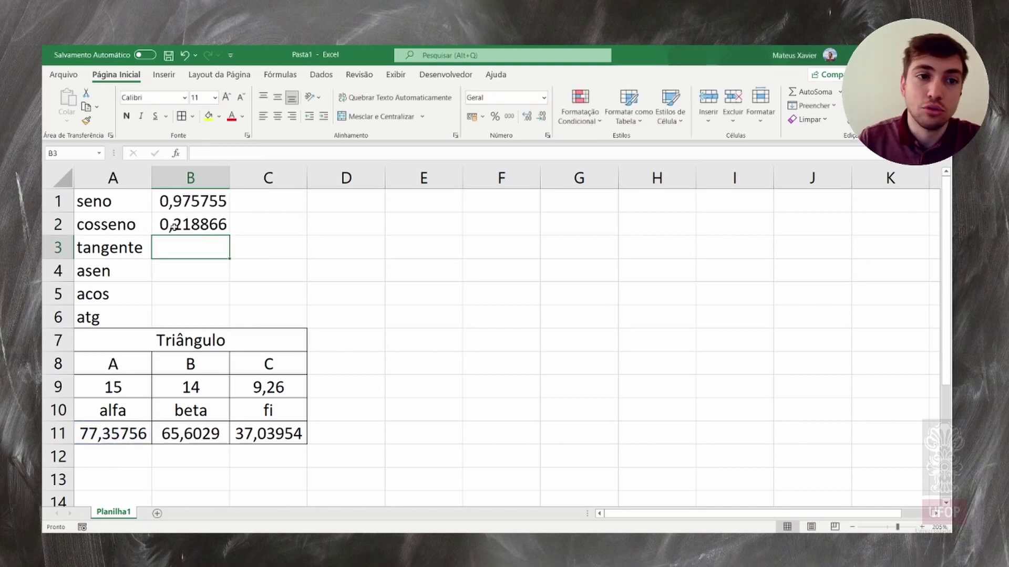
pyautogui.click(206, 229)
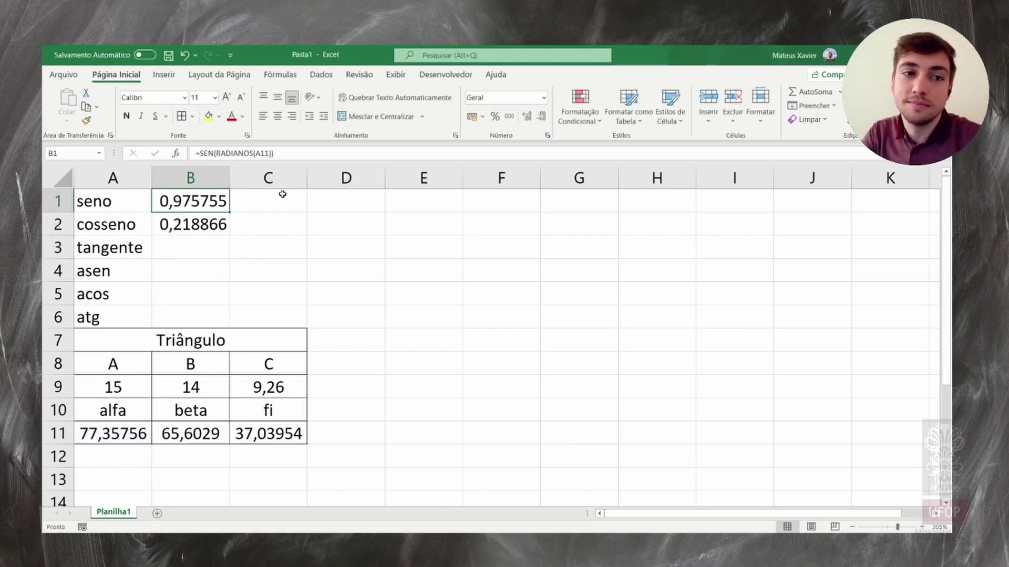
pyautogui.moveTo(282, 192); pyautogui.dragTo(281, 309)
pyautogui.click(392, 221)
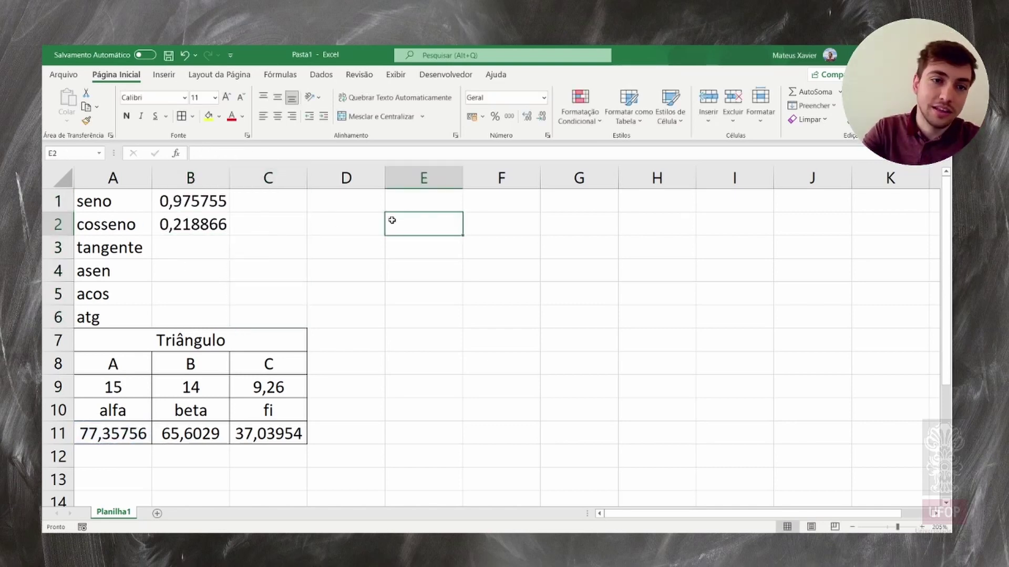
# Insert a blank row above the seno row and enter the heading alfa in cell B1.
pyautogui.click(57, 201)
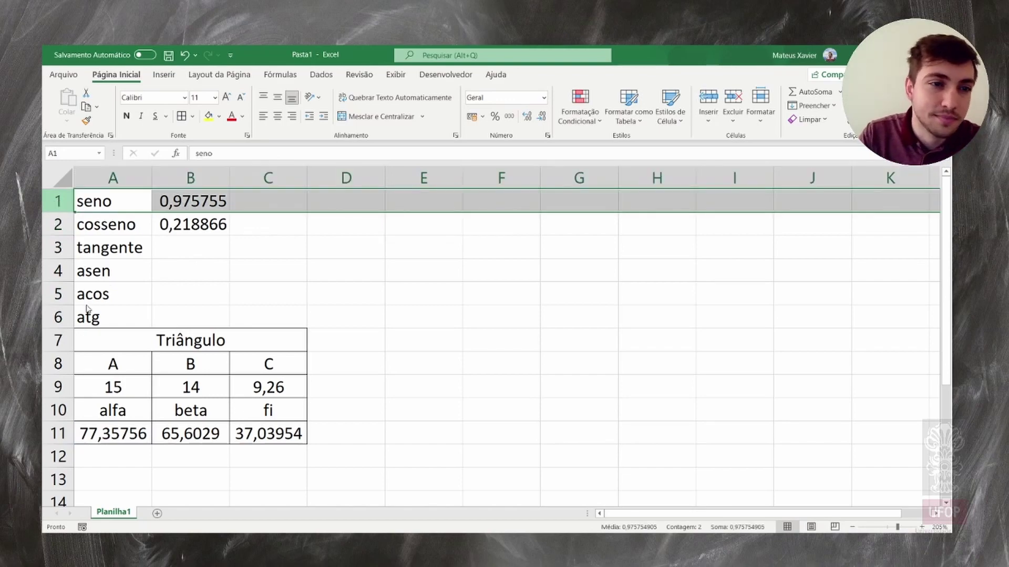
pyautogui.hotkey('ctrl', '+')
pyautogui.click(189, 203)
pyautogui.write('alfa')
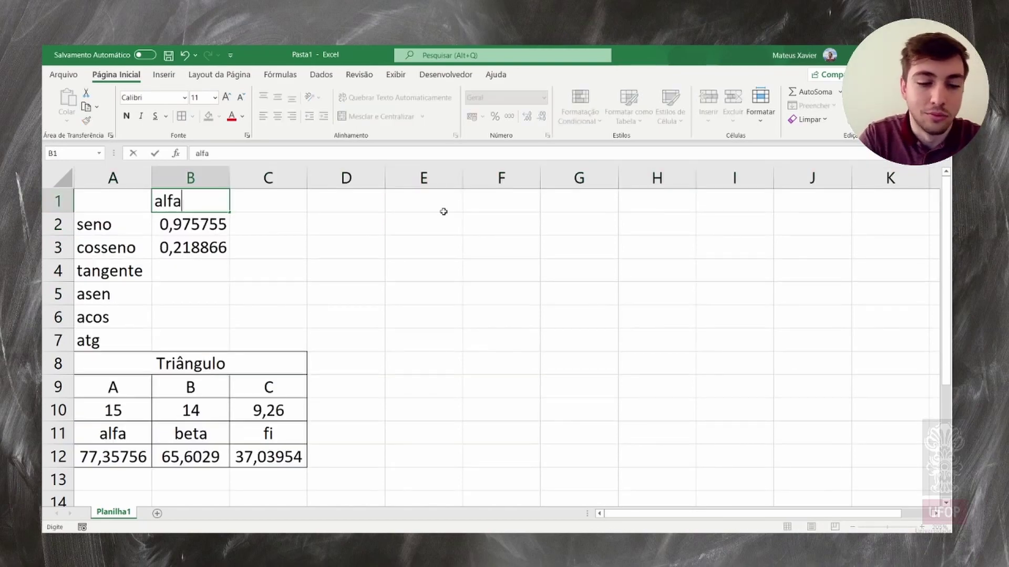
pyautogui.click(476, 264)
# Center the contents of cells B1 to B7 horizontally.
pyautogui.moveTo(184, 195); pyautogui.dragTo(189, 328)
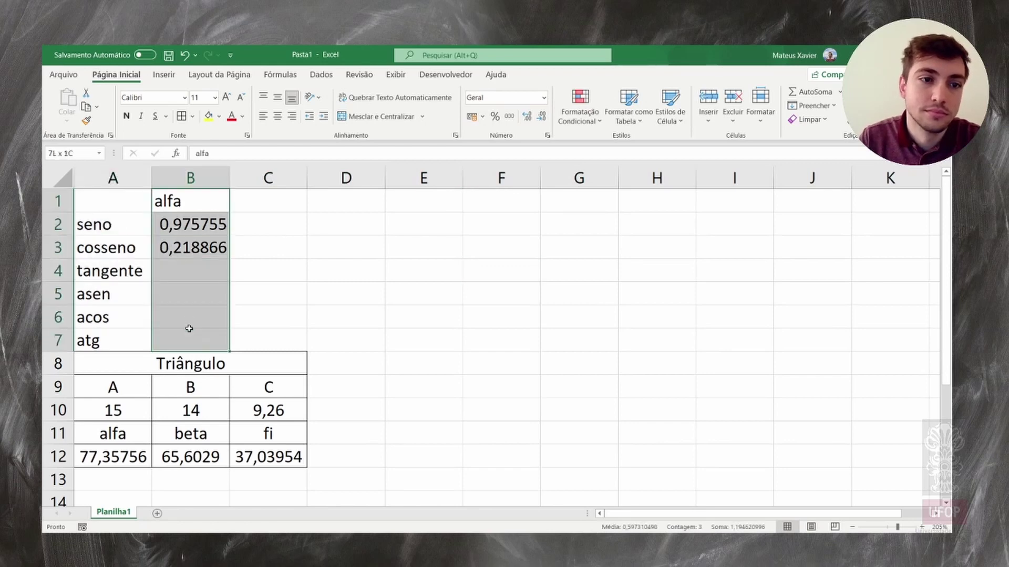
pyautogui.click(277, 116)
pyautogui.click(346, 294)
# Enter the tangent of alfa in cell B4 with the nested radians conversion, =tan(radianos(A12)).
pyautogui.click(209, 272)
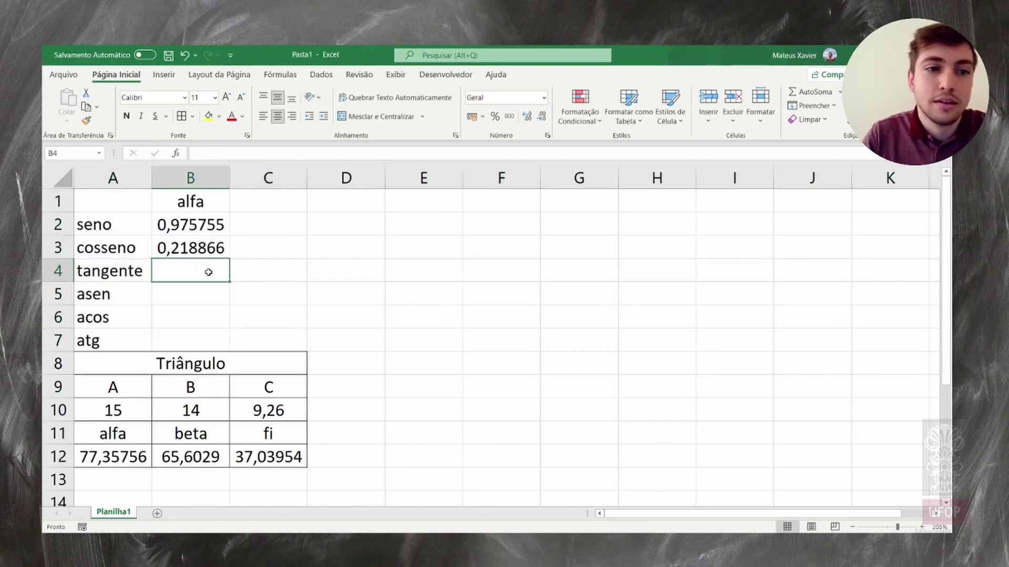
pyautogui.write('=tan')
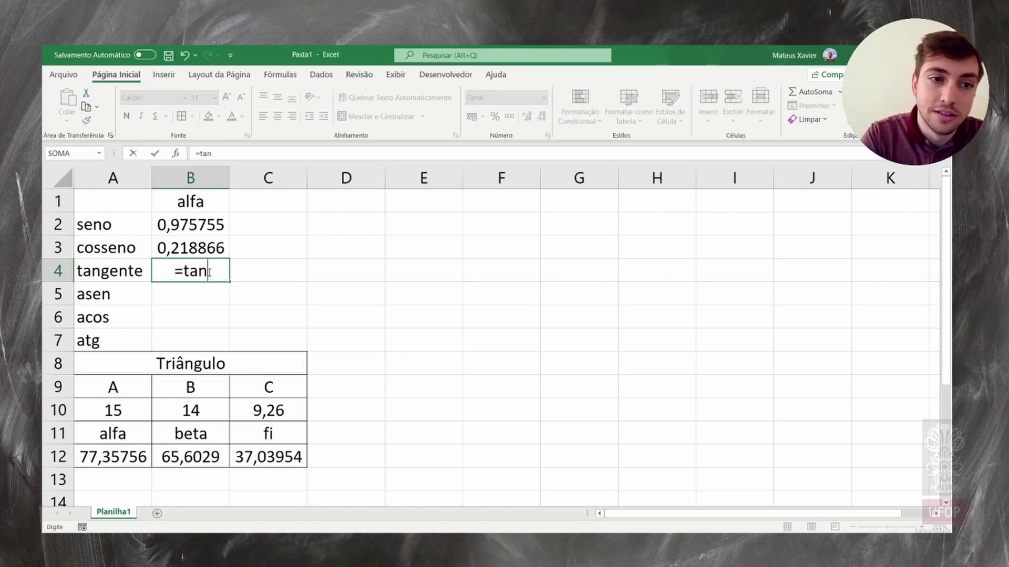
pyautogui.write('(')
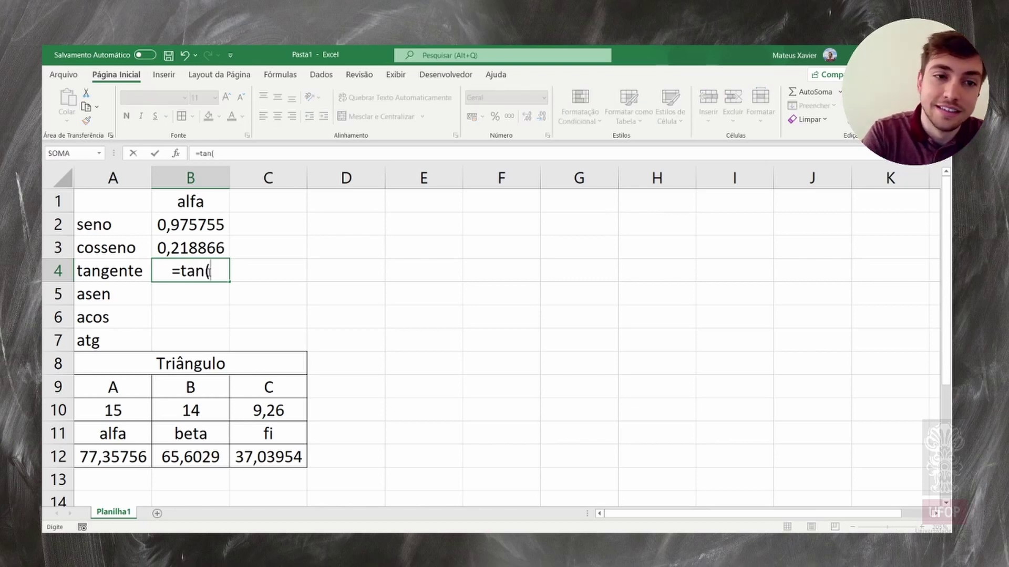
pyautogui.write('radianos(')
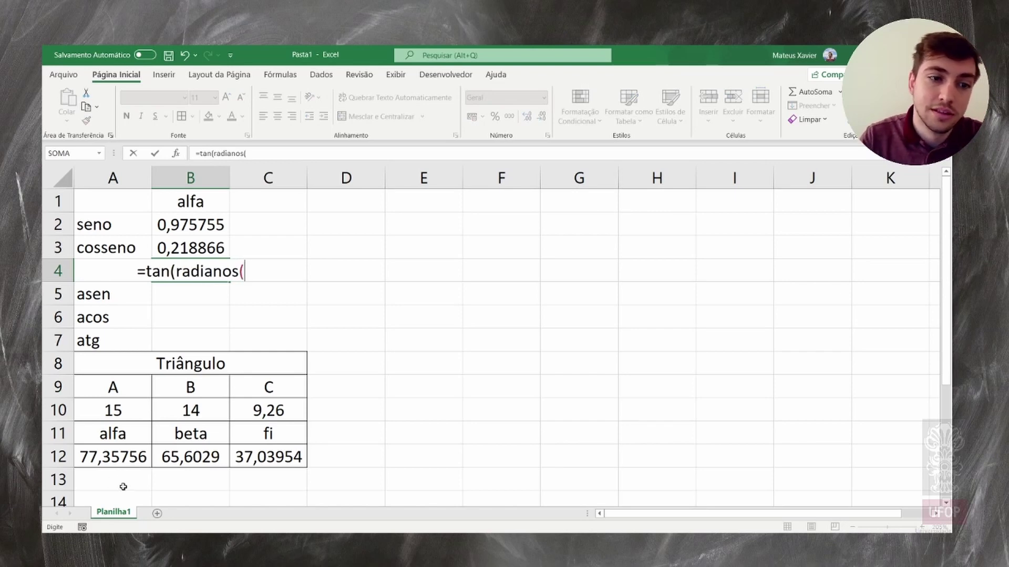
pyautogui.click(123, 461)
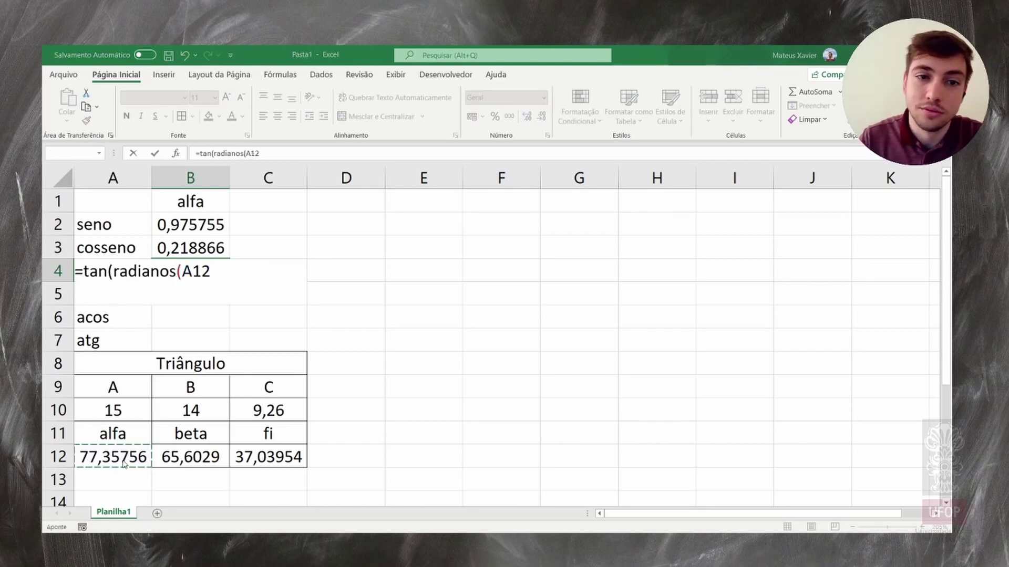
pyautogui.press('Return')
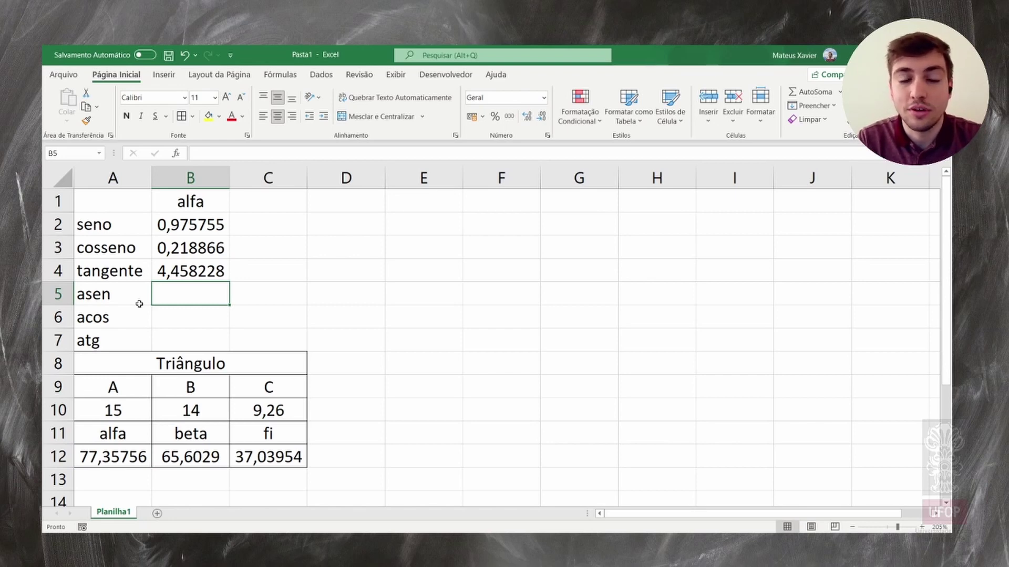
# Enter the arcsine formula =asen(B2) in cell B5, using the sine value of alfa.
pyautogui.write('=')
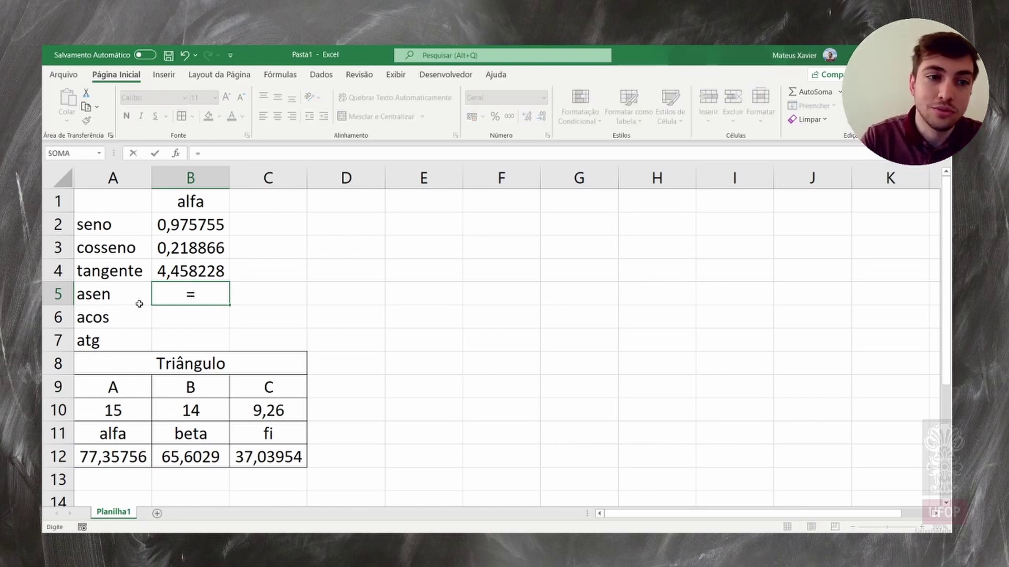
pyautogui.write('a')
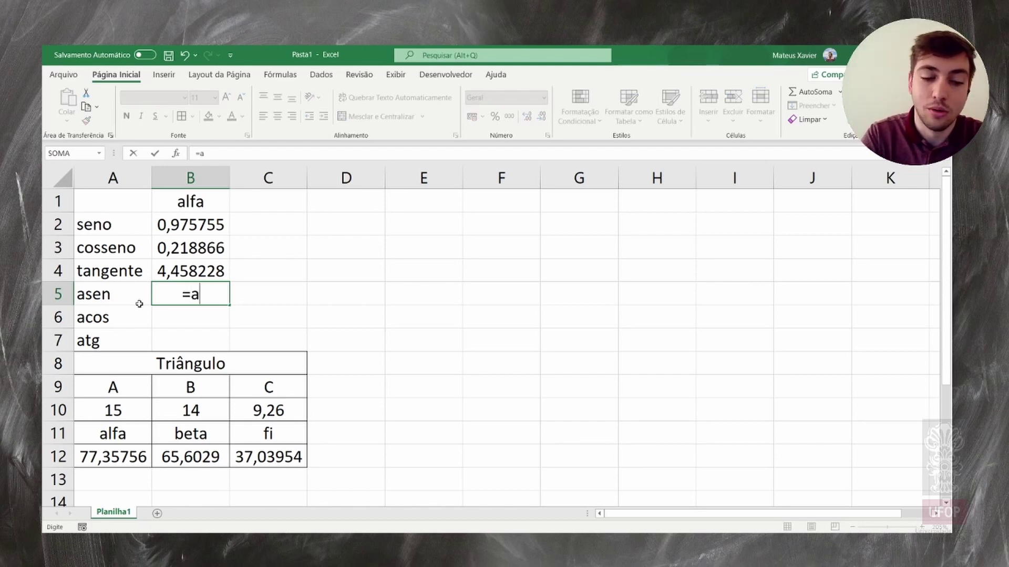
pyautogui.write('sen(')
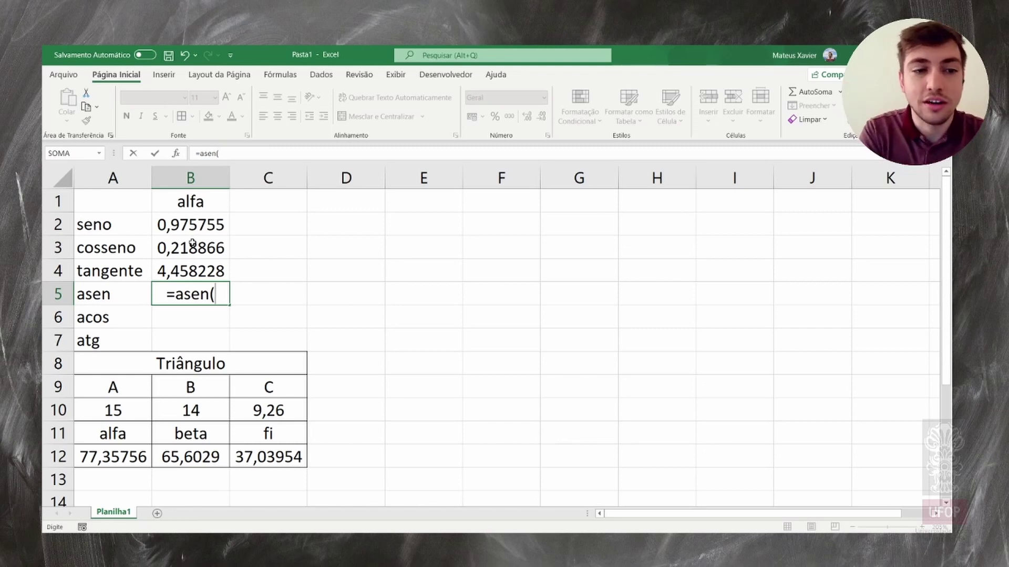
pyautogui.click(198, 225)
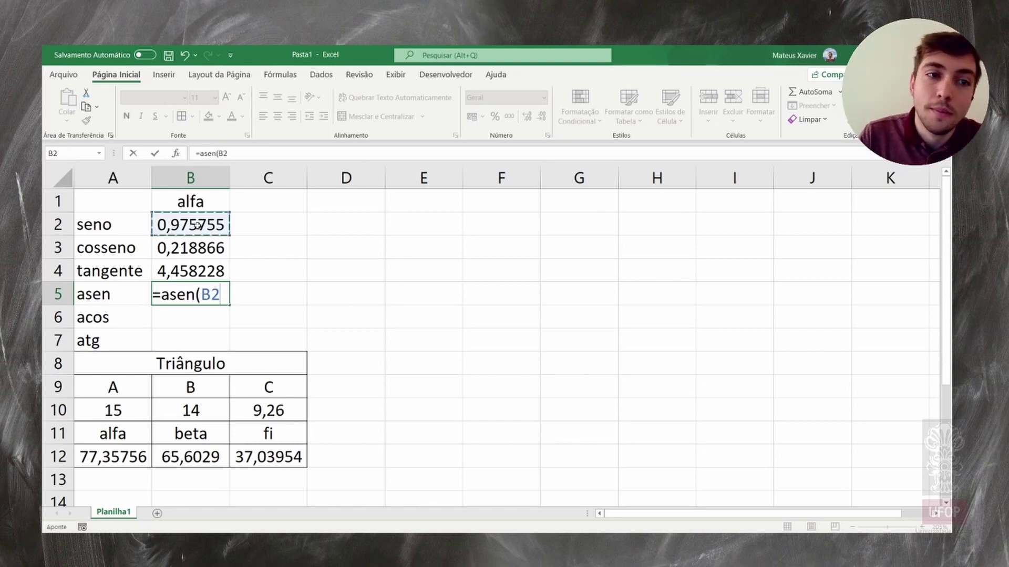
pyautogui.press('Return')
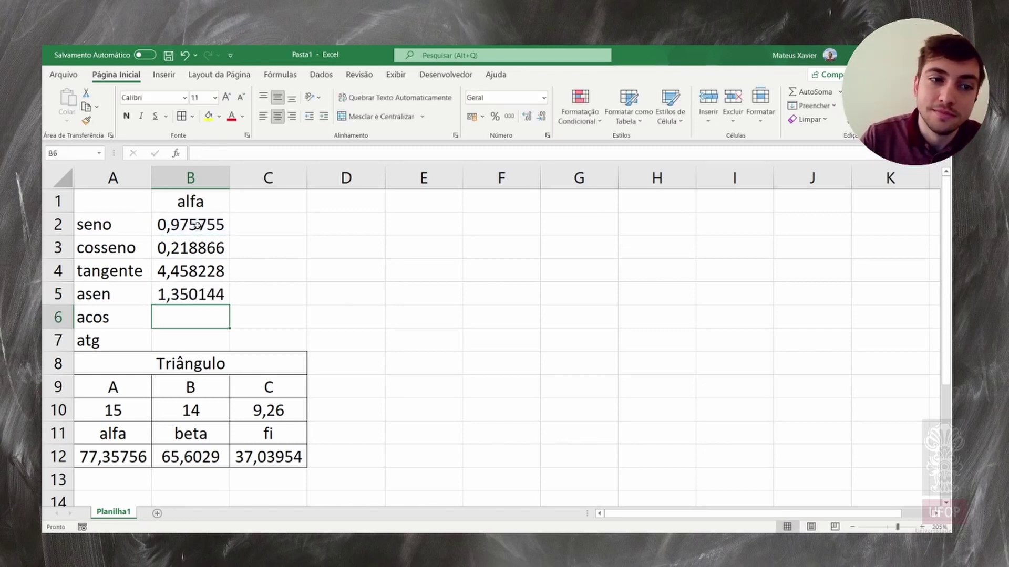
# Convert the arcsine result in cell B5 to degrees by nesting its formula as =graus(ASEN(B2)).
pyautogui.click(203, 294)
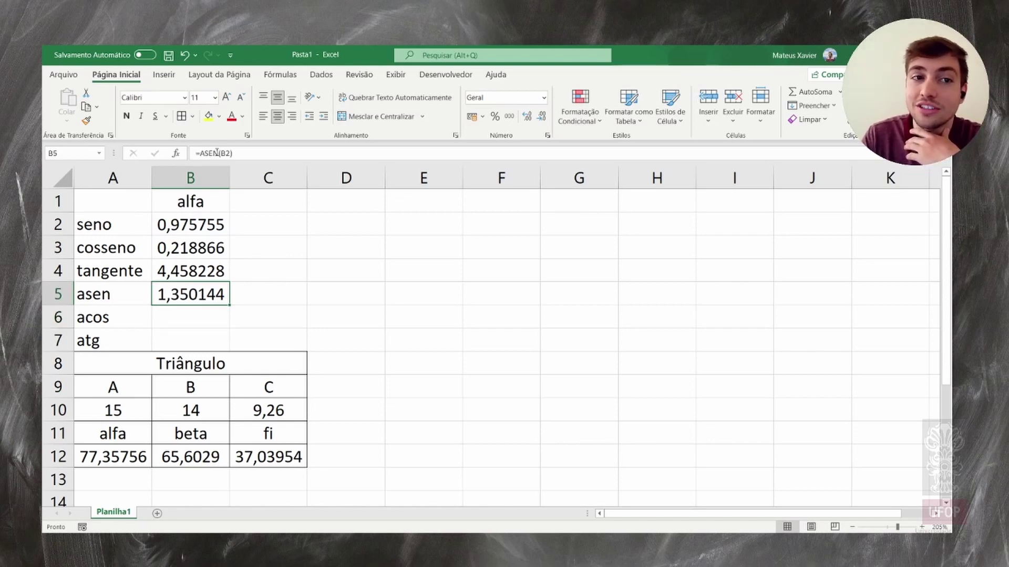
pyautogui.click(201, 153)
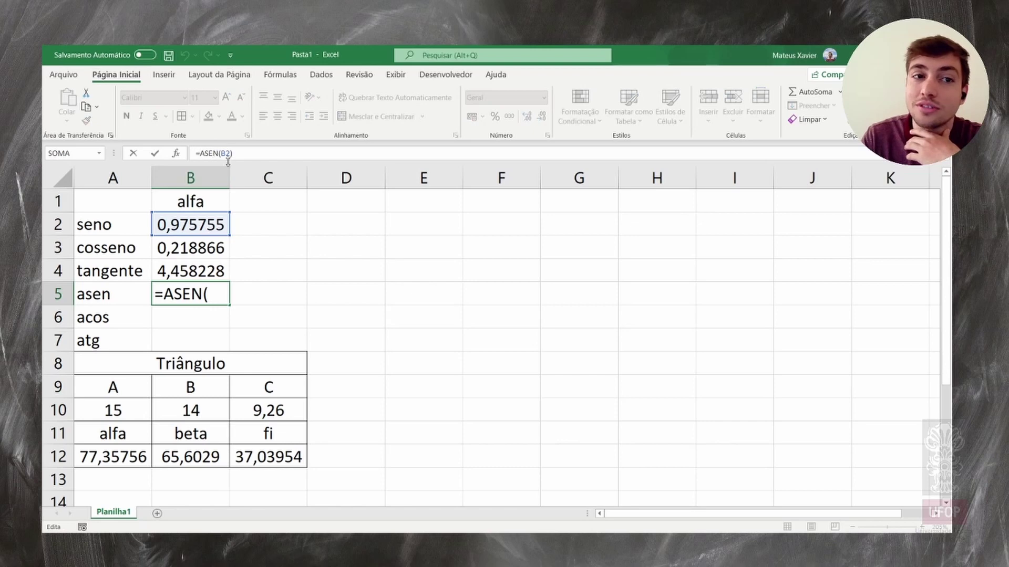
pyautogui.write('gra')
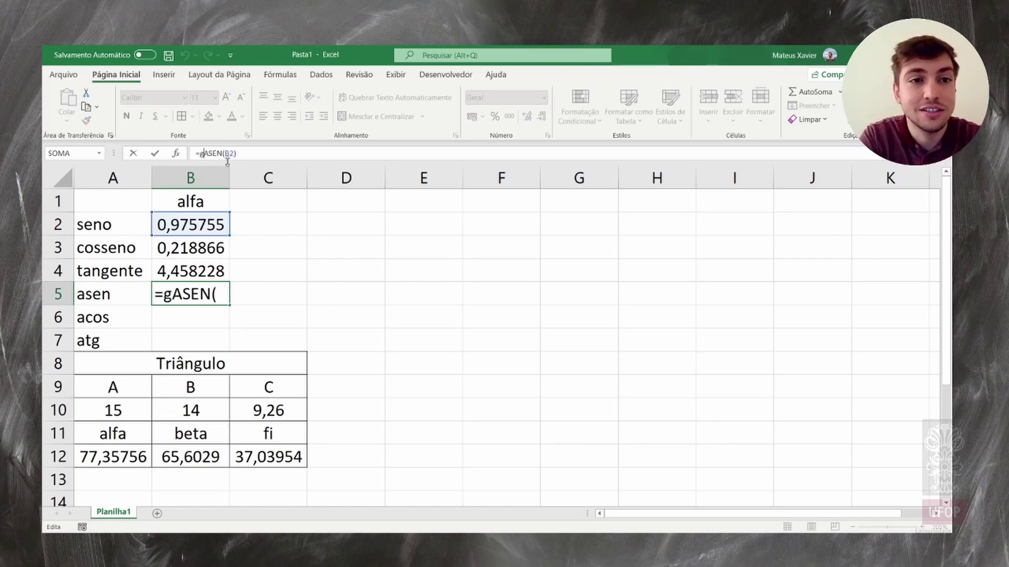
pyautogui.write('us(')
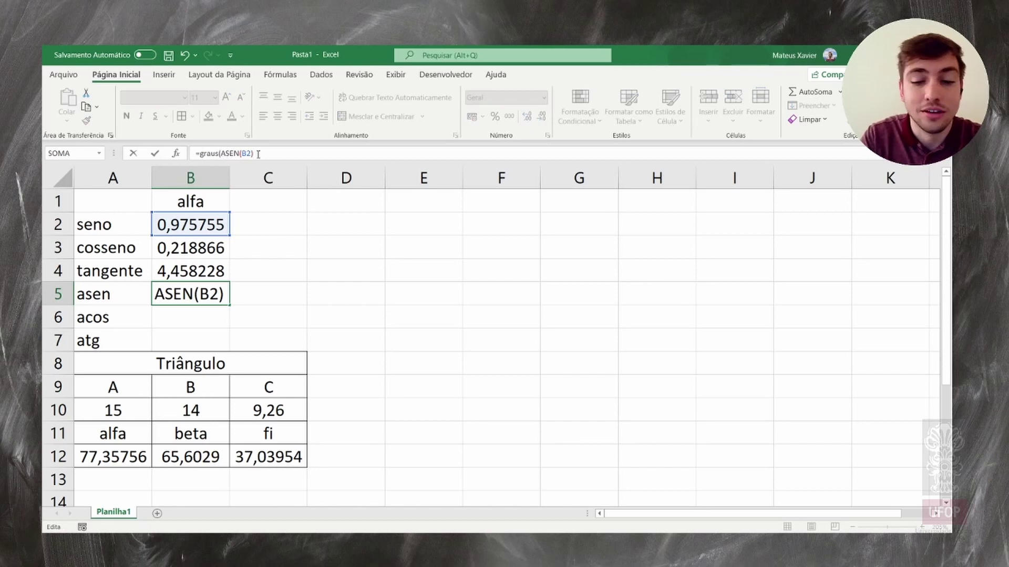
pyautogui.press('Return')
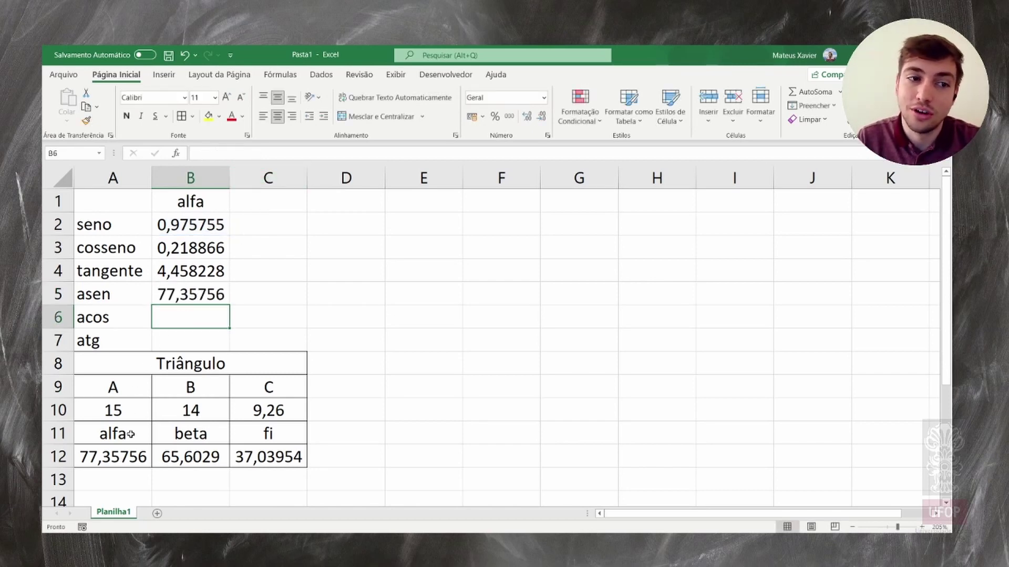
# Enter the arccosine in degrees in cell B6 with =graus(acos(B3)), using the cosine value of alfa.
pyautogui.write('=')
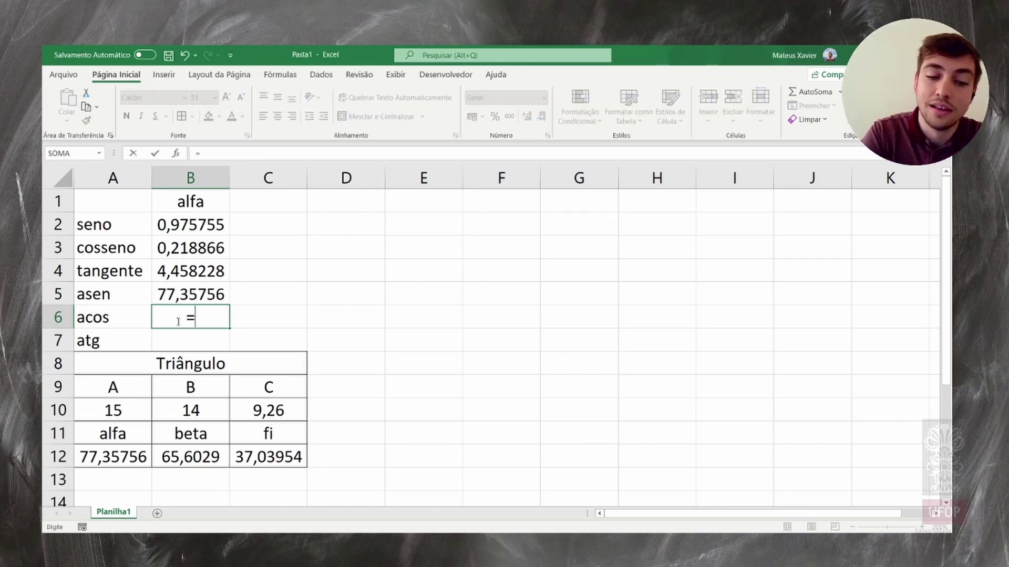
pyautogui.write('graus(')
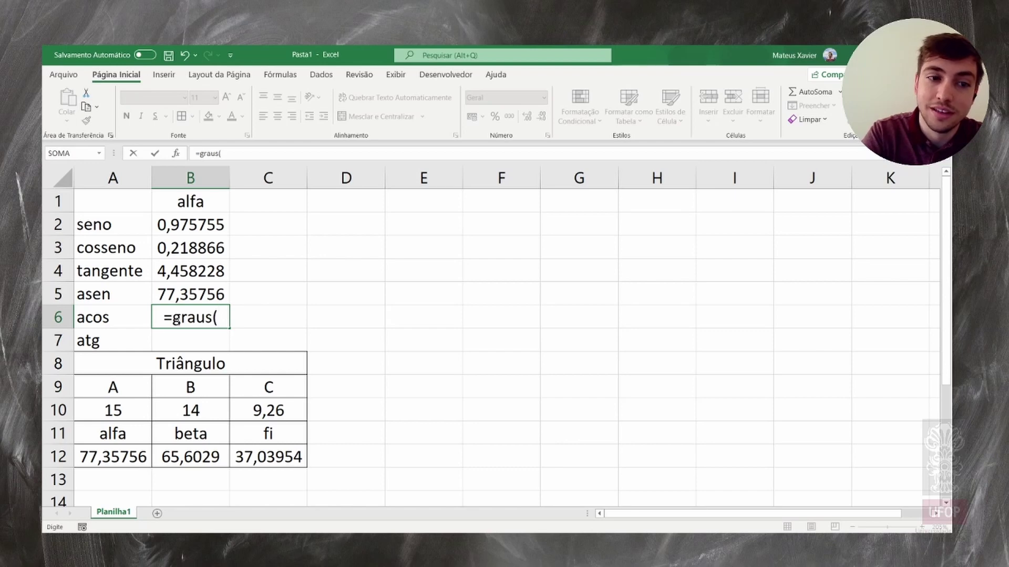
pyautogui.write('acos')
pyautogui.press('BackSpace')
pyautogui.write('cos')
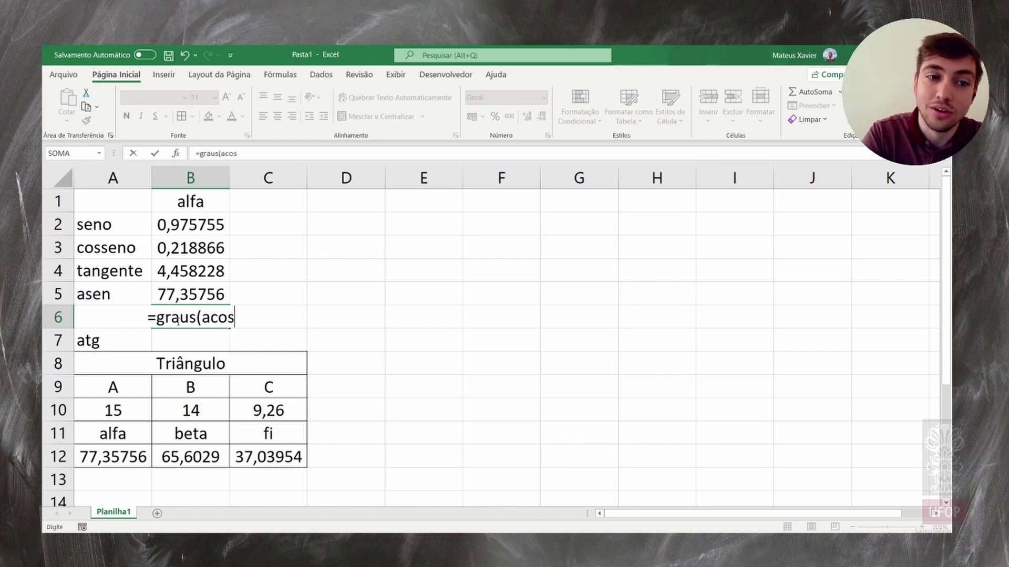
pyautogui.write('(')
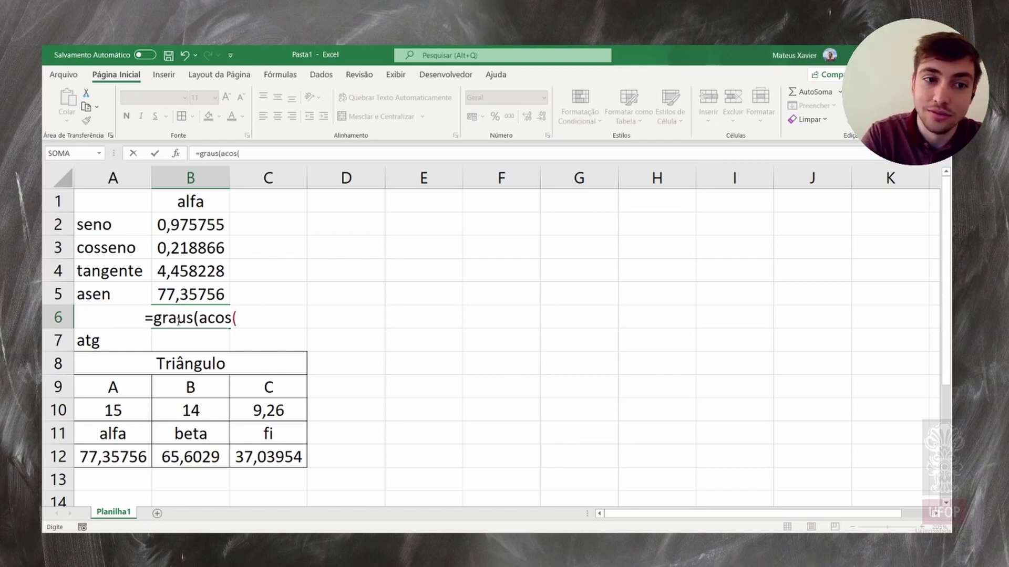
pyautogui.click(186, 248)
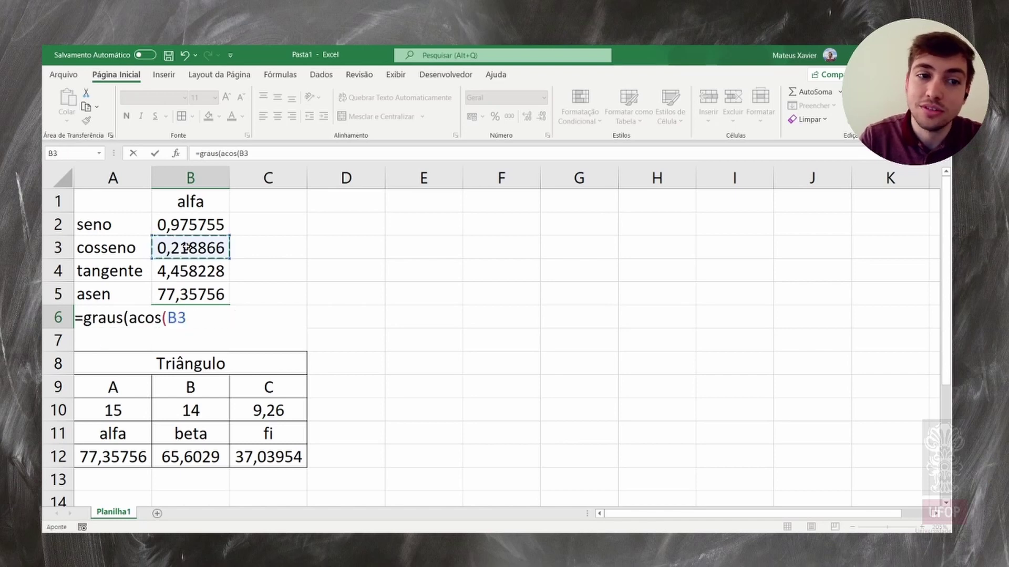
pyautogui.press('Return')
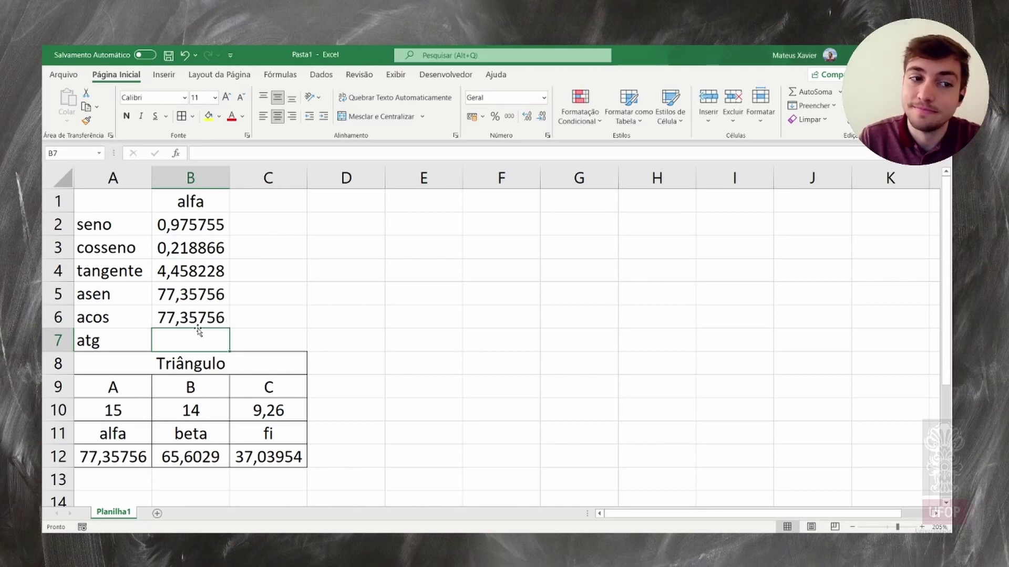
# Enter the arctangent in degrees in cell B7 with =graus(atan(B4)), and compare the three inverse results in B5 to B7.
pyautogui.write('=ata')
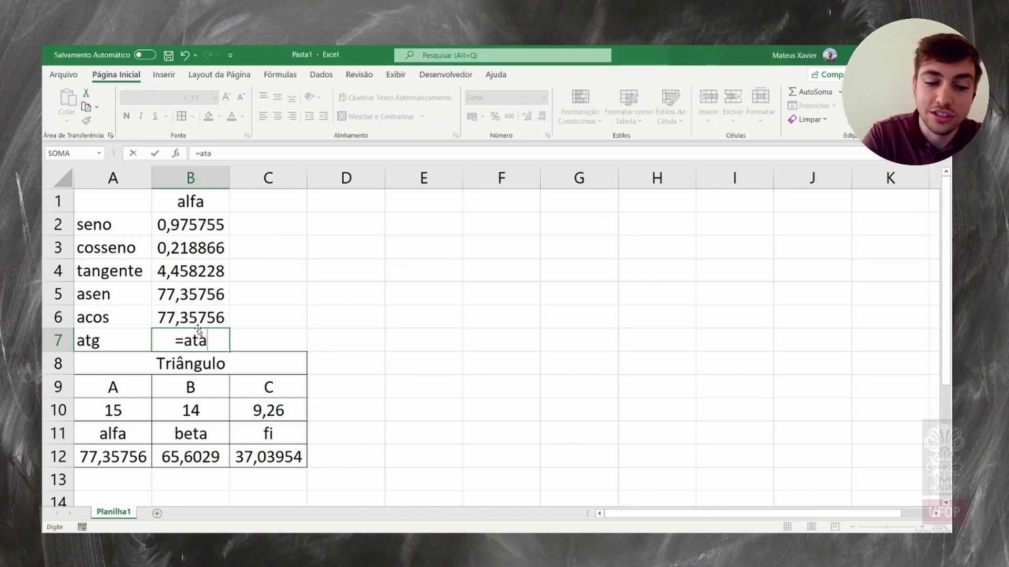
pyautogui.write('n(')
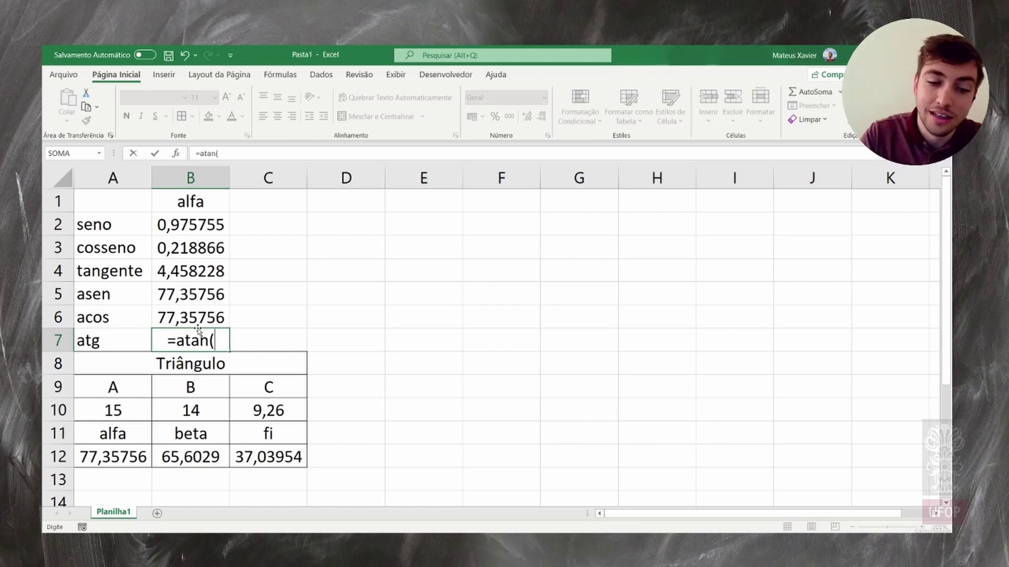
pyautogui.press('BackSpace')
pyautogui.press('BackSpace')
pyautogui.press('BackSpace')
pyautogui.press('BackSpace')
pyautogui.press('BackSpace')
pyautogui.write('g')
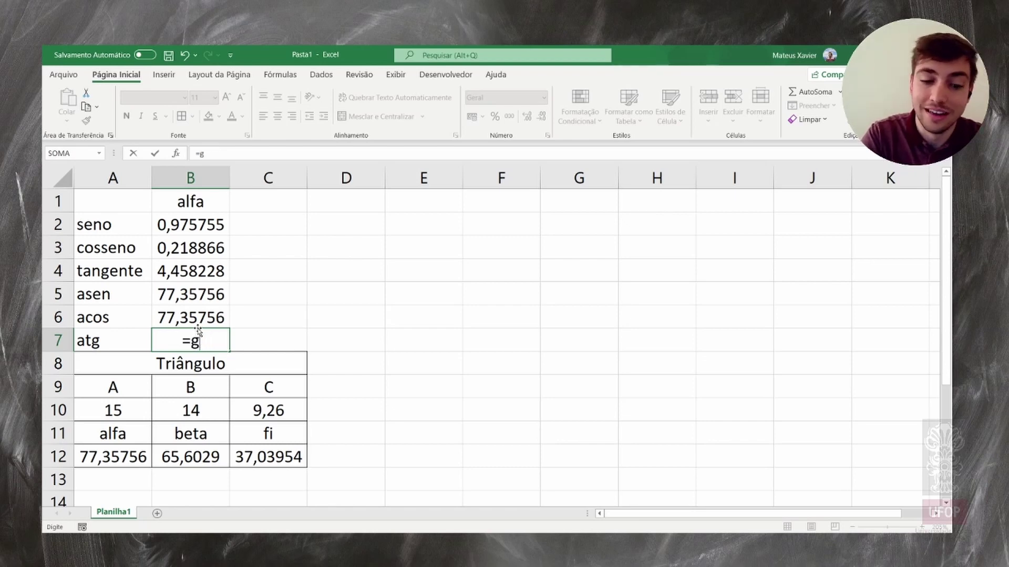
pyautogui.write('raus(atan')
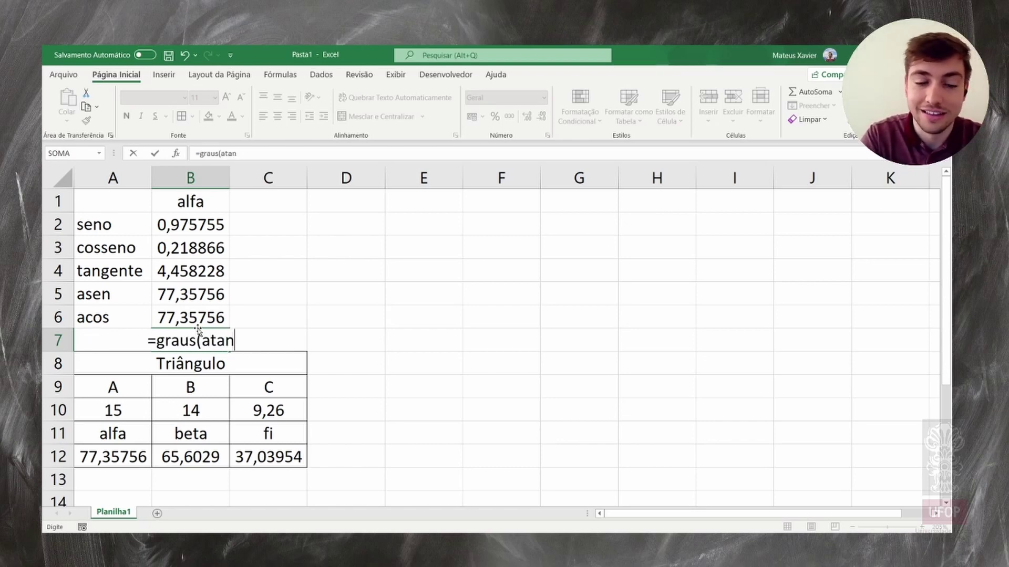
pyautogui.write('(')
pyautogui.click(202, 271)
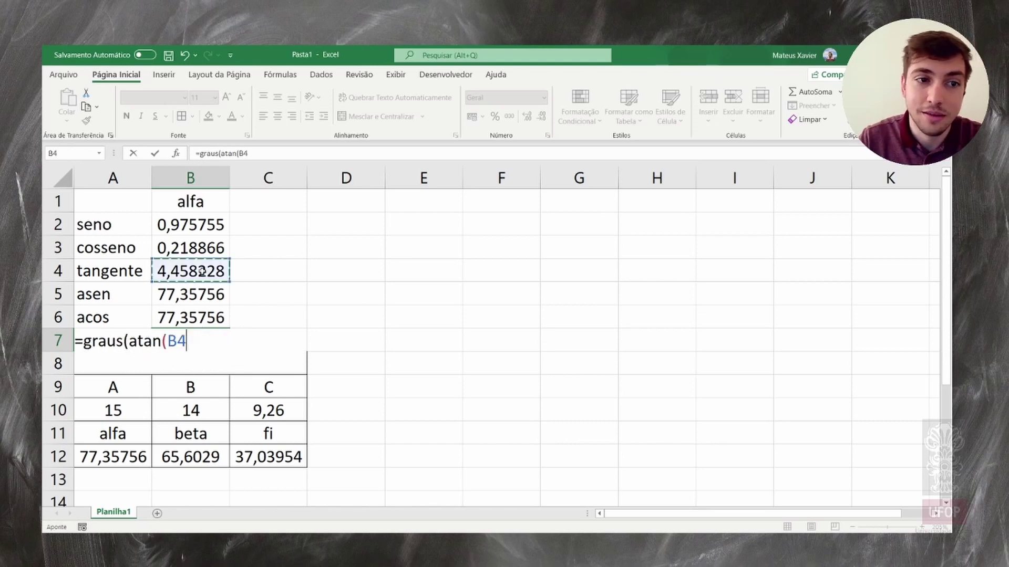
pyautogui.write('))')
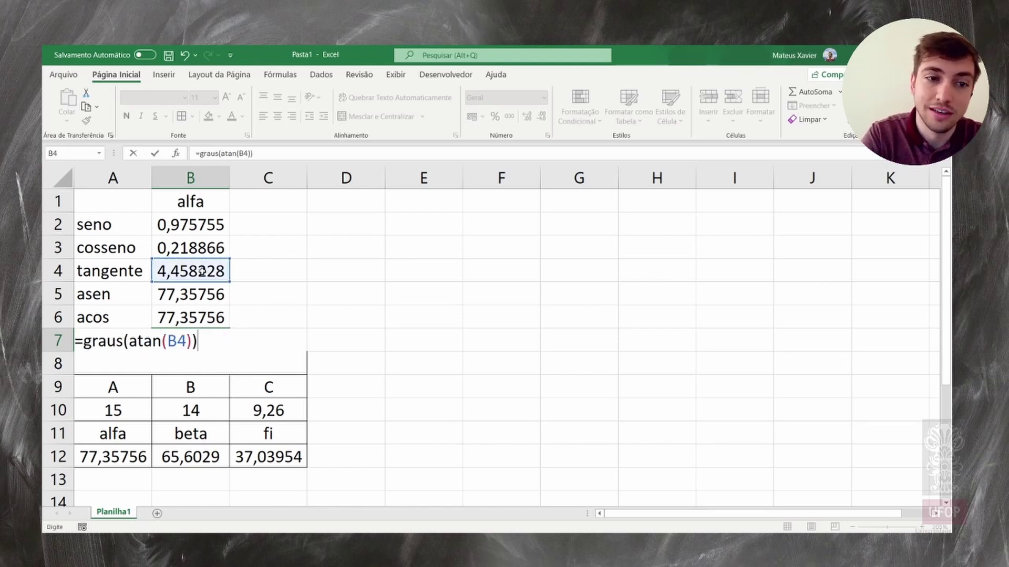
pyautogui.press('Return')
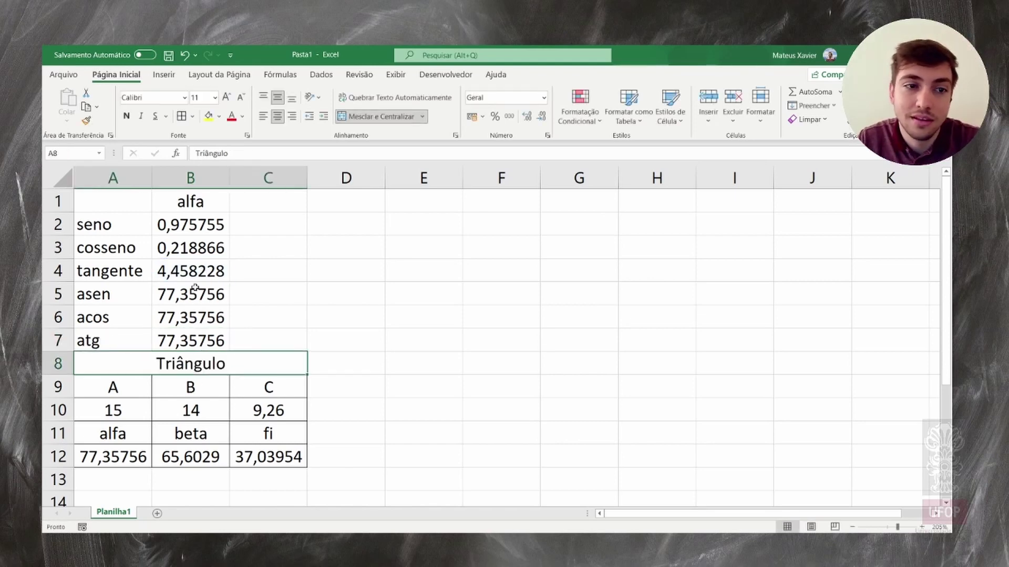
pyautogui.moveTo(196, 287); pyautogui.dragTo(194, 340)
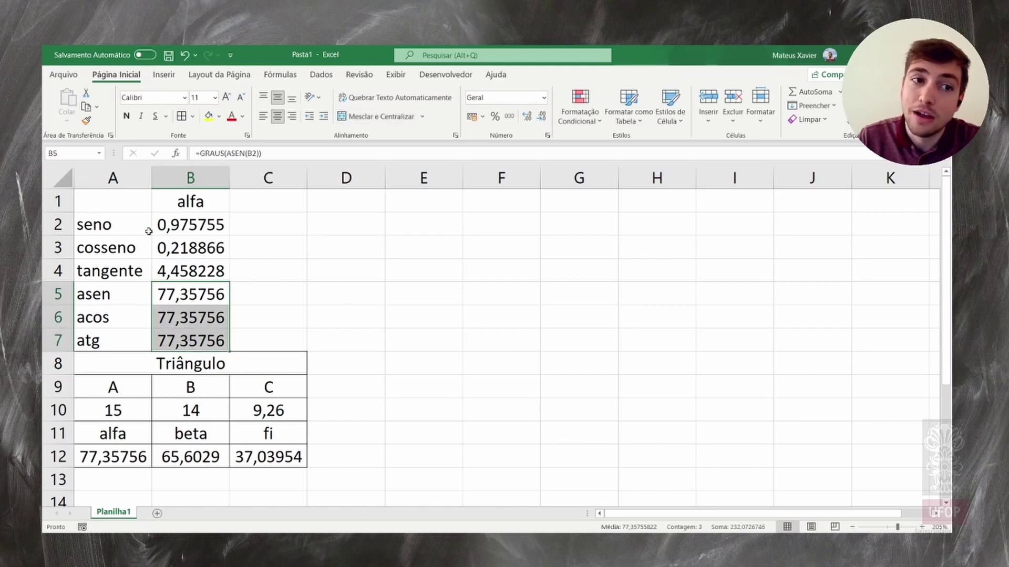
# Enter the headings beta in cell C1 and fi in cell D1.
pyautogui.click(280, 197)
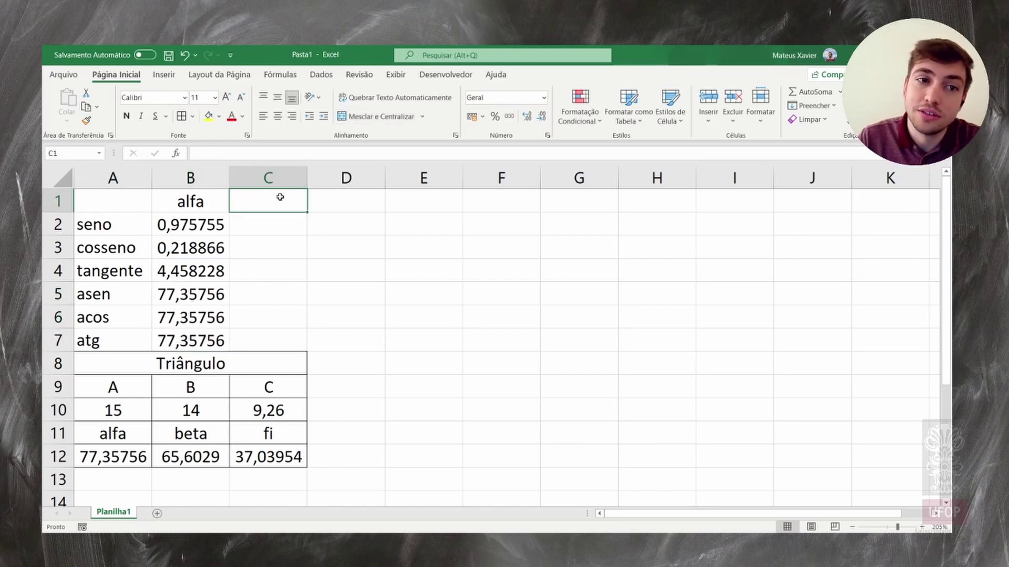
pyautogui.write('beta')
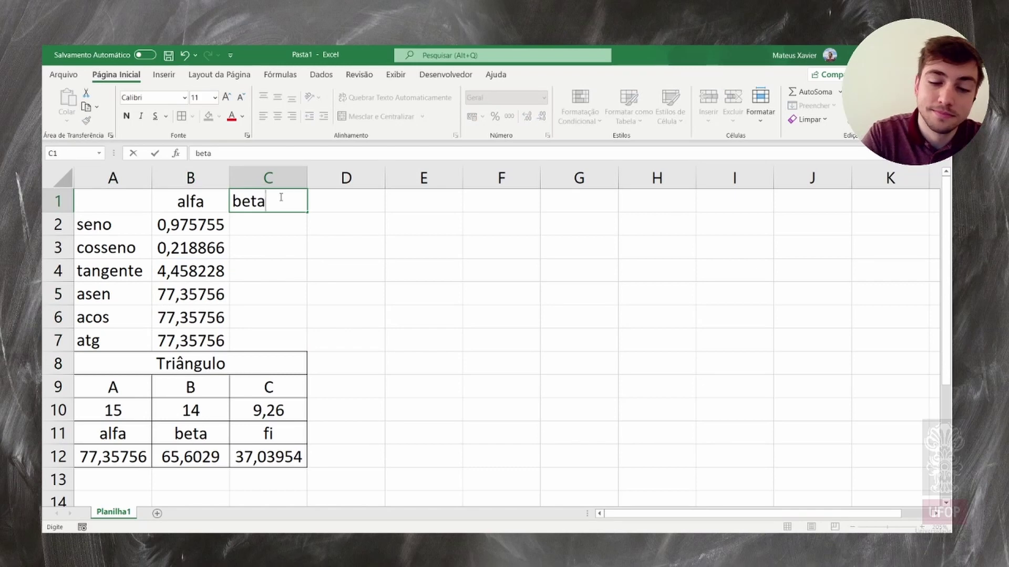
pyautogui.press('Tab')
pyautogui.write('f')
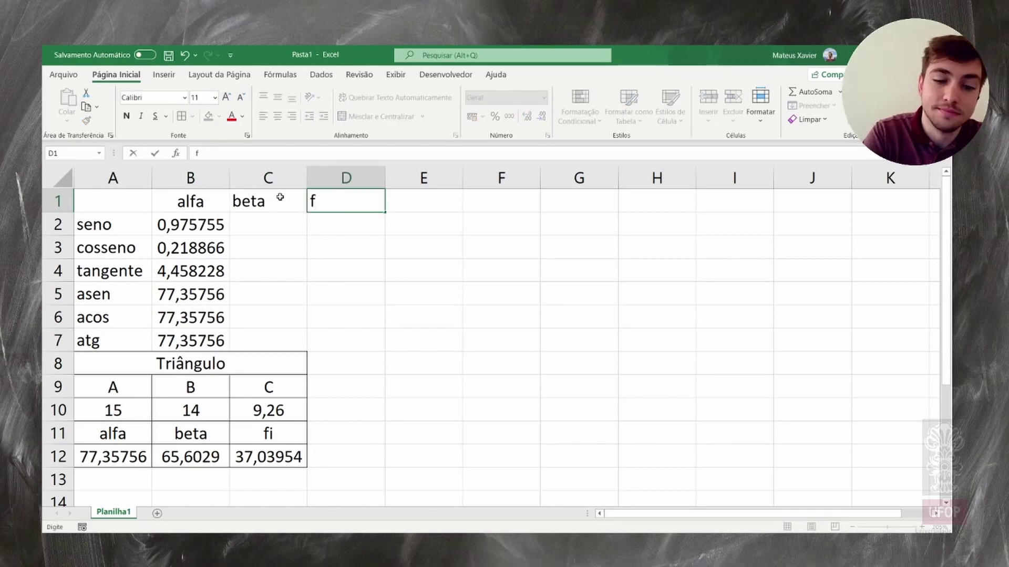
pyautogui.write('i')
pyautogui.press('Tab')
# Center the contents of cells C1 to D7 horizontally and vertically.
pyautogui.moveTo(245, 196); pyautogui.dragTo(347, 340)
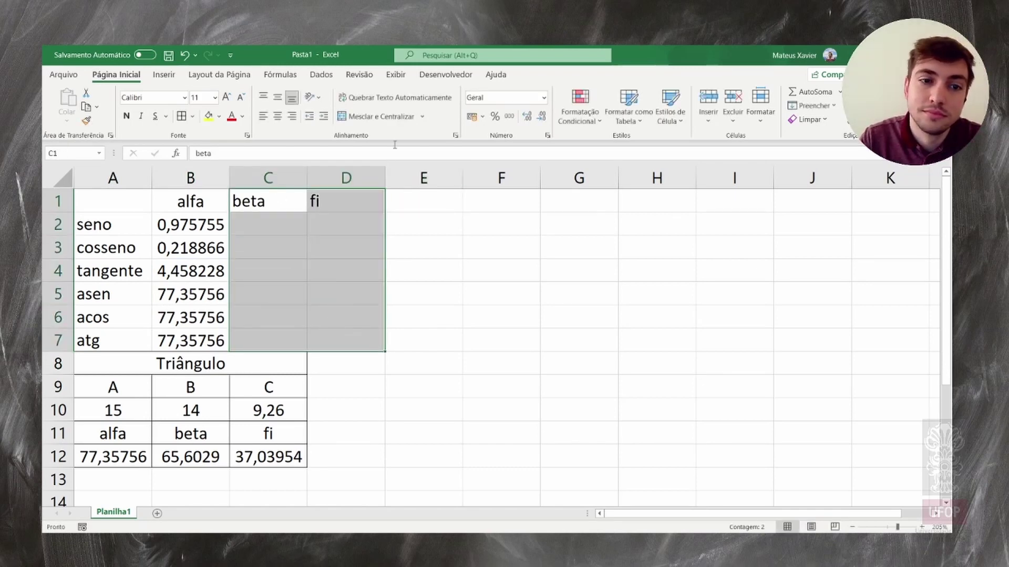
pyautogui.click(277, 117)
pyautogui.click(277, 97)
pyautogui.click(308, 231)
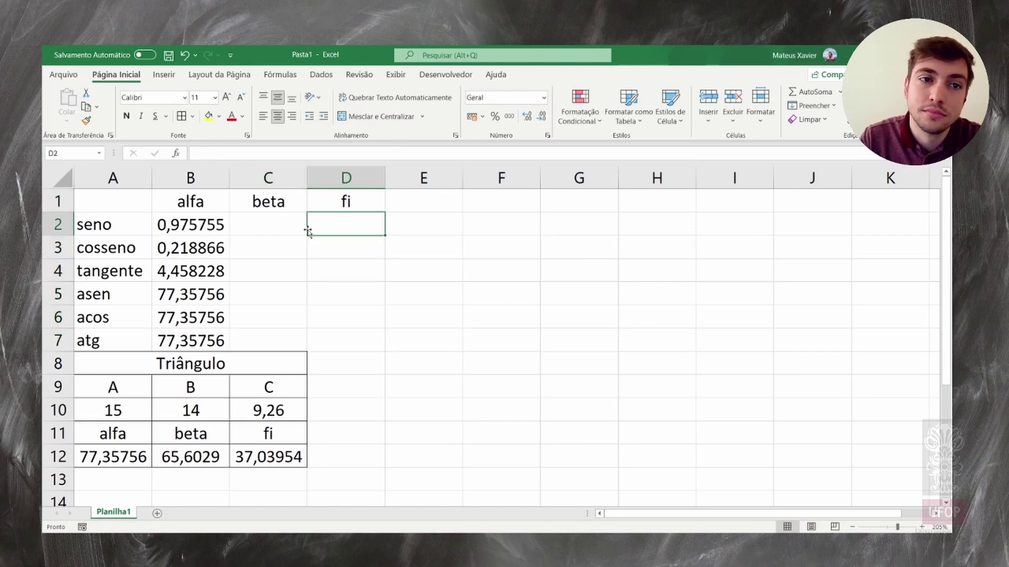
# Apply borders to all cells of the trigonometric table in A1 to D7.
pyautogui.moveTo(118, 206); pyautogui.dragTo(349, 339)
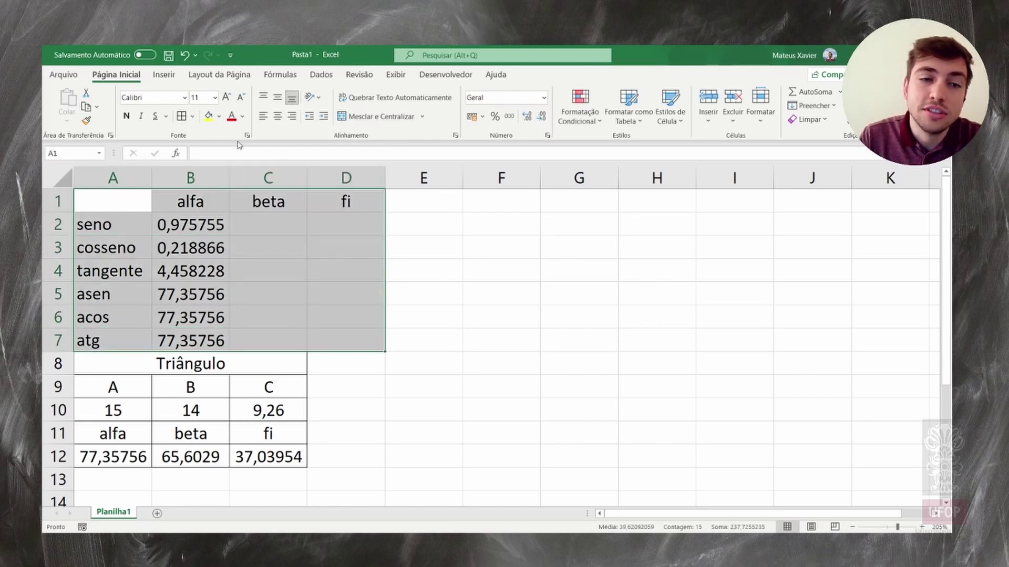
pyautogui.click(181, 116)
pyautogui.click(345, 262)
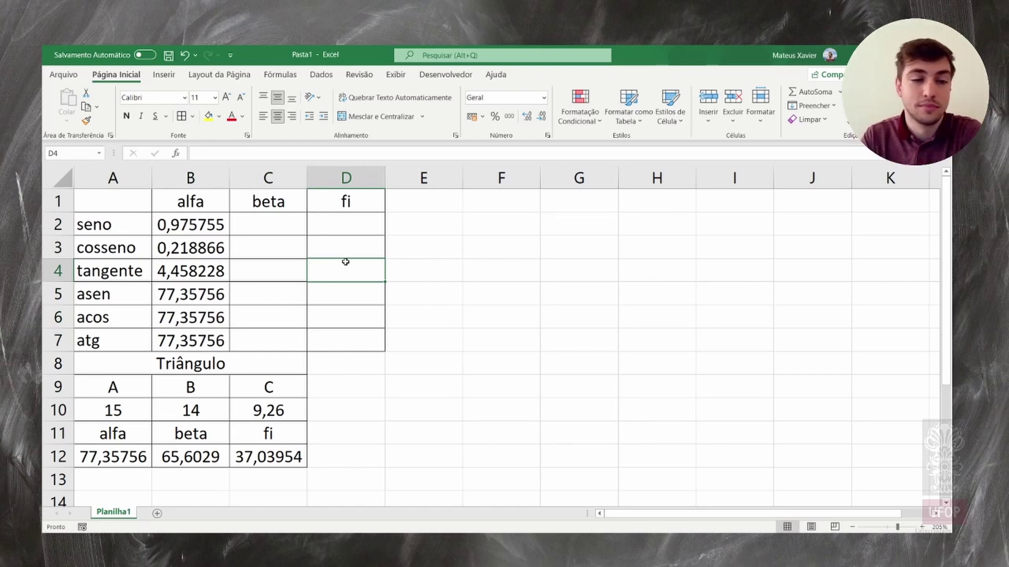
# Inspect the A12 reference in the alfa sine formula in B2 and fill the formula across to C2 for beta.
pyautogui.click(192, 217)
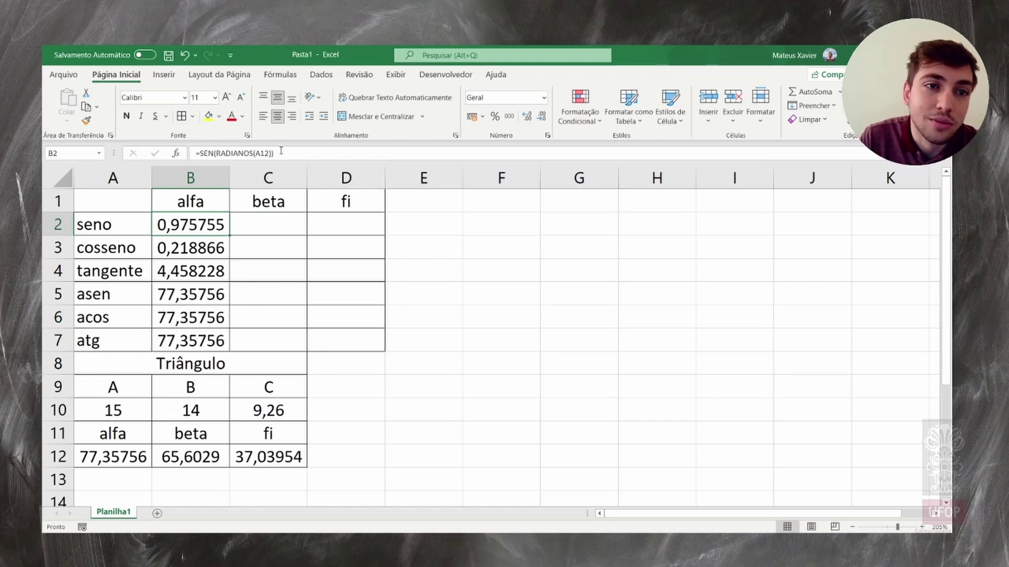
pyautogui.doubleClick(263, 153)
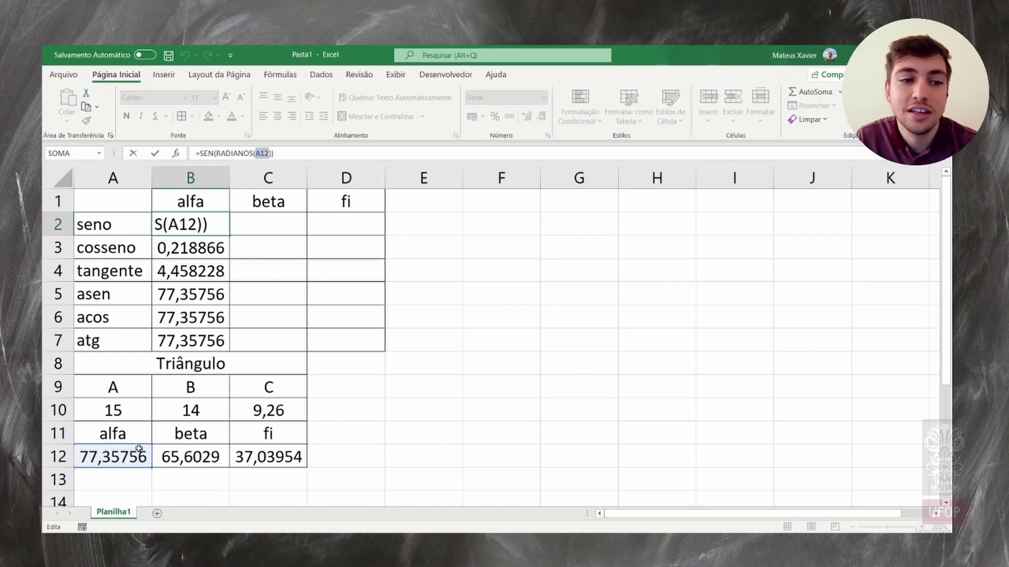
pyautogui.press('Tab')
pyautogui.click(225, 233)
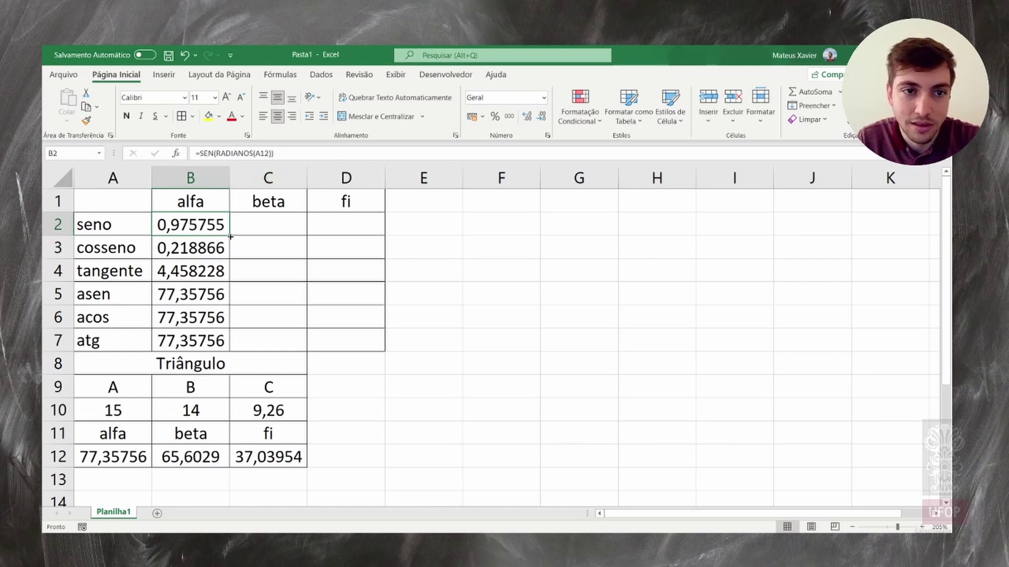
pyautogui.moveTo(230, 236); pyautogui.dragTo(230, 236)
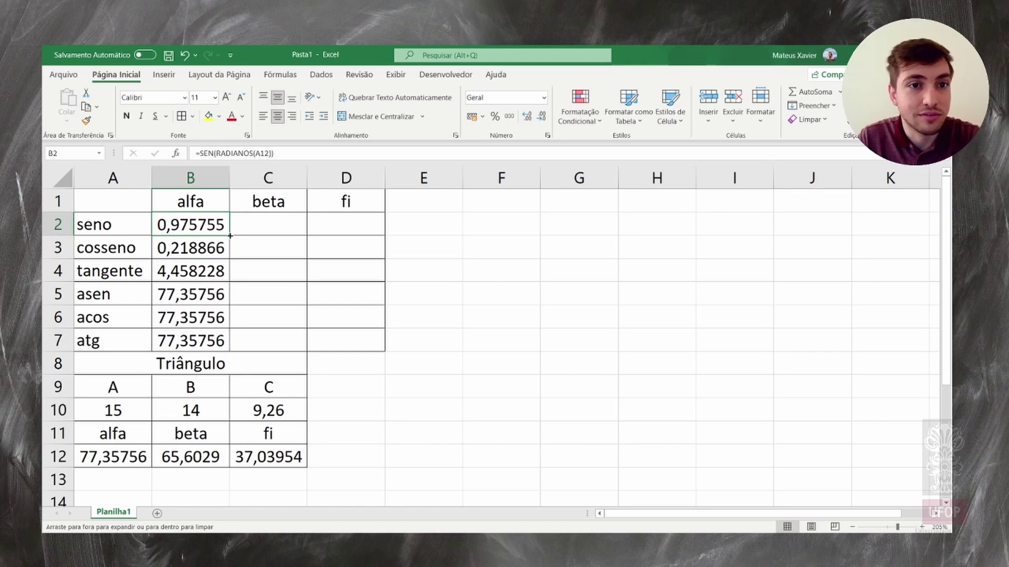
pyautogui.moveTo(233, 236); pyautogui.dragTo(291, 234)
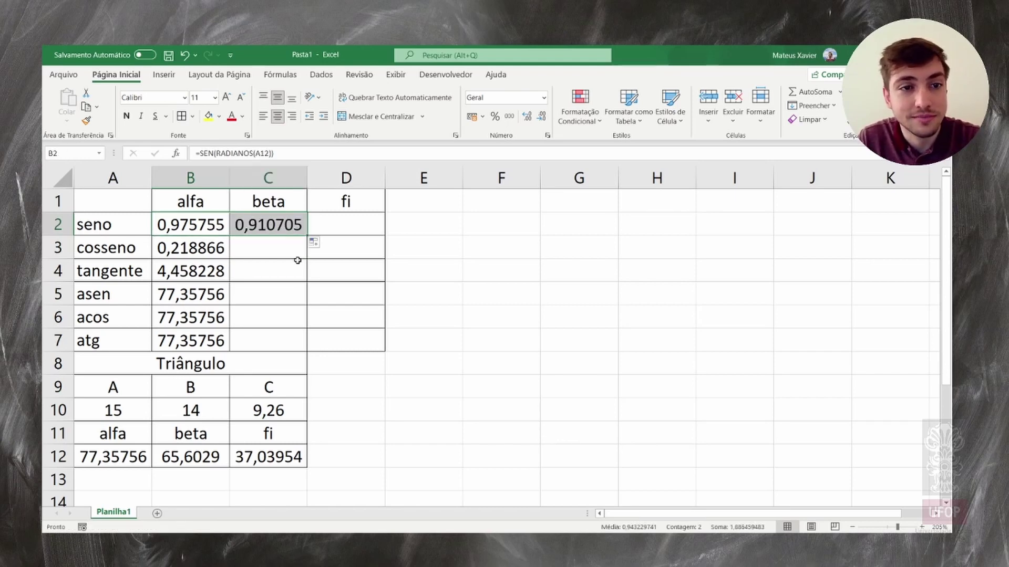
# Check the angle reference in C2, fill the sine formula across to D2 for fi, and check its reference too.
pyautogui.click(281, 225)
pyautogui.click(265, 154)
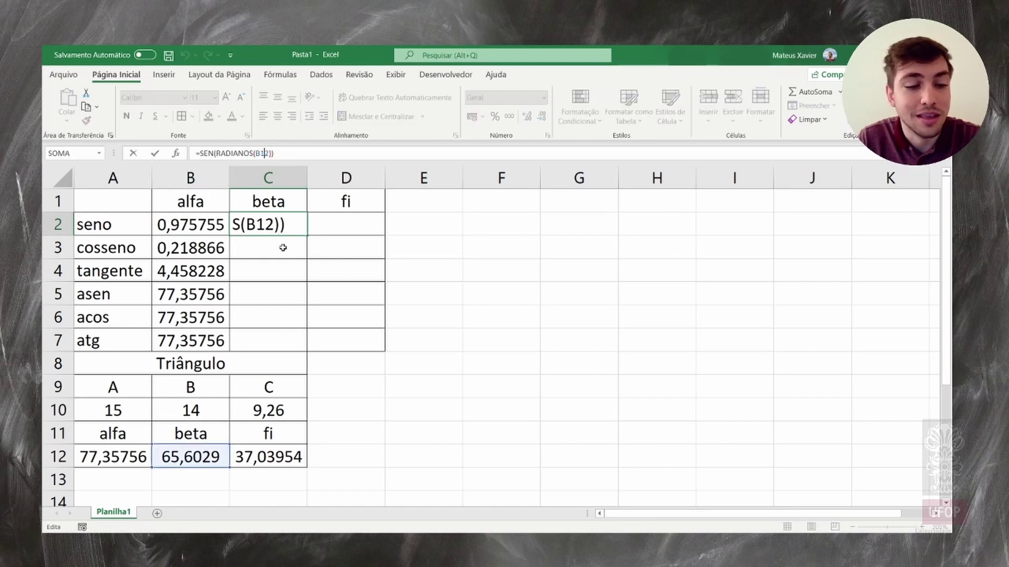
pyautogui.press('Escape')
pyautogui.moveTo(307, 237); pyautogui.dragTo(368, 236)
pyautogui.click(366, 247)
pyautogui.click(352, 225)
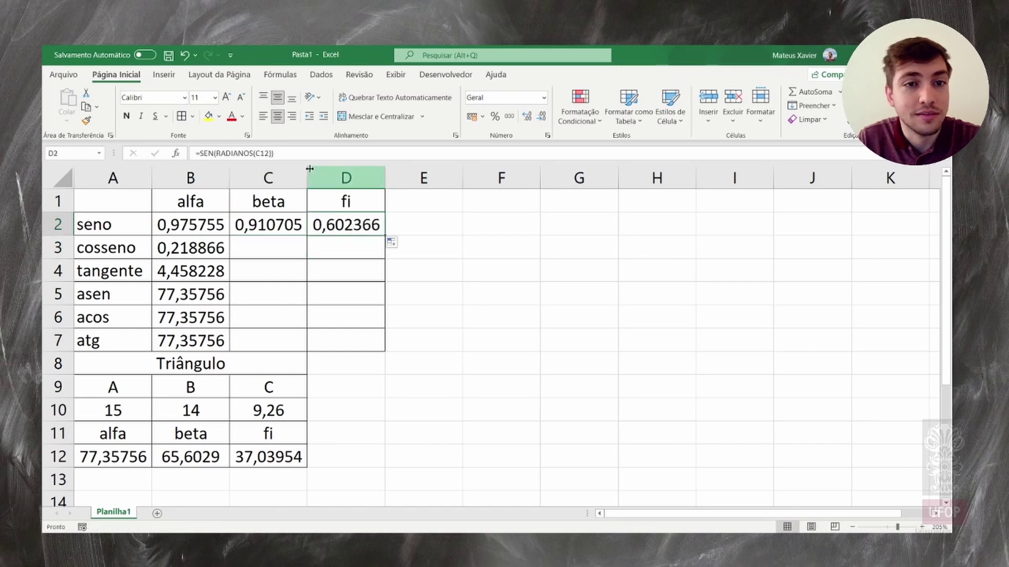
pyautogui.doubleClick(352, 225)
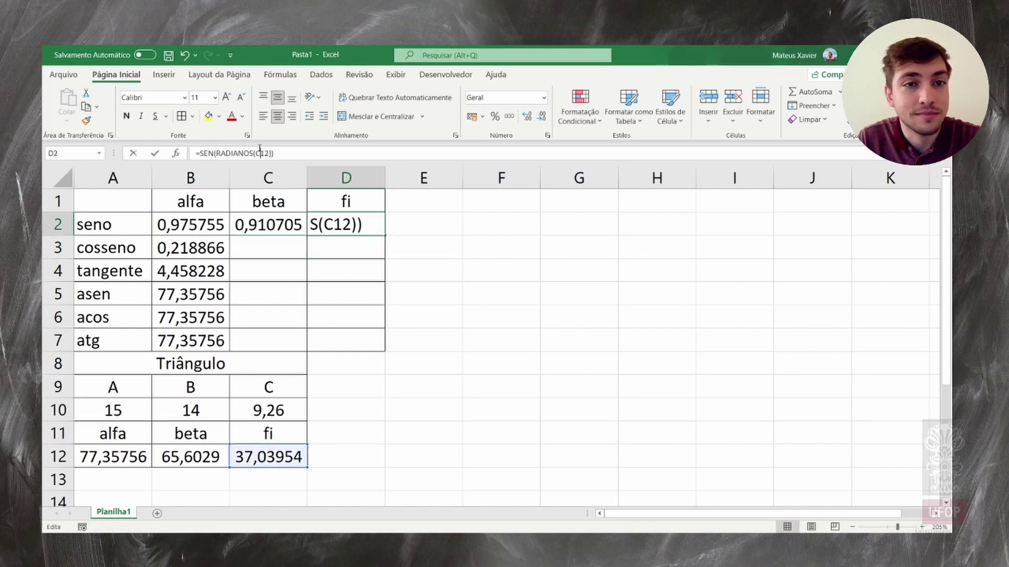
pyautogui.click(282, 294)
pyautogui.click(383, 262)
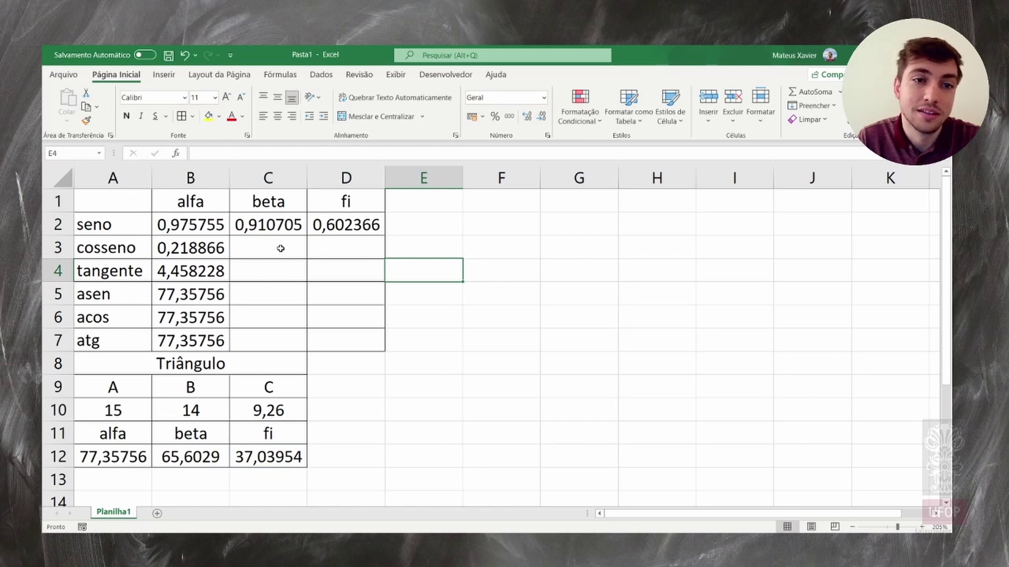
# Fill the alfa formulas in B3 to B7 across to column D for beta and fi.
pyautogui.click(204, 241)
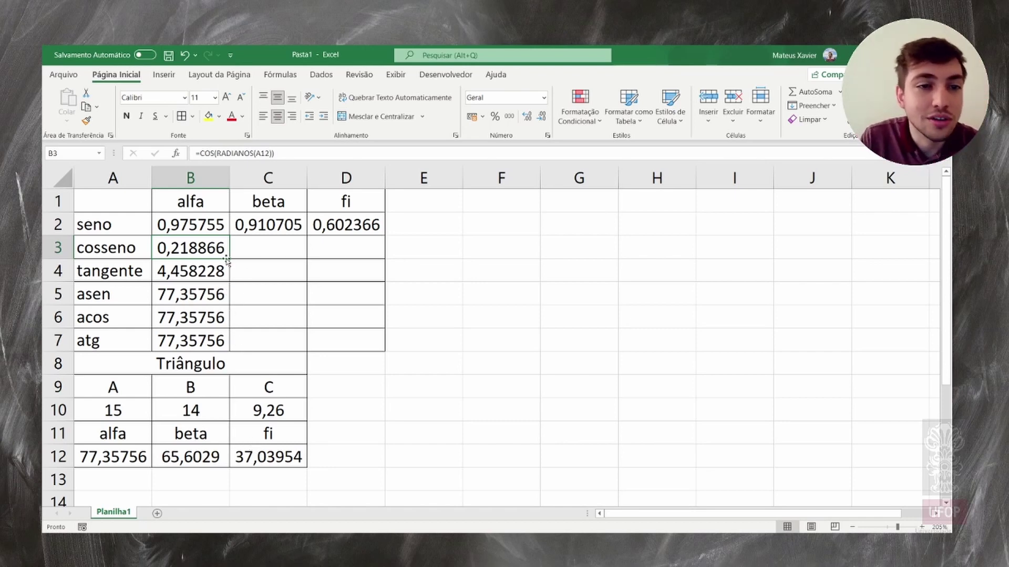
pyautogui.moveTo(209, 248); pyautogui.dragTo(367, 344)
pyautogui.click(490, 359)
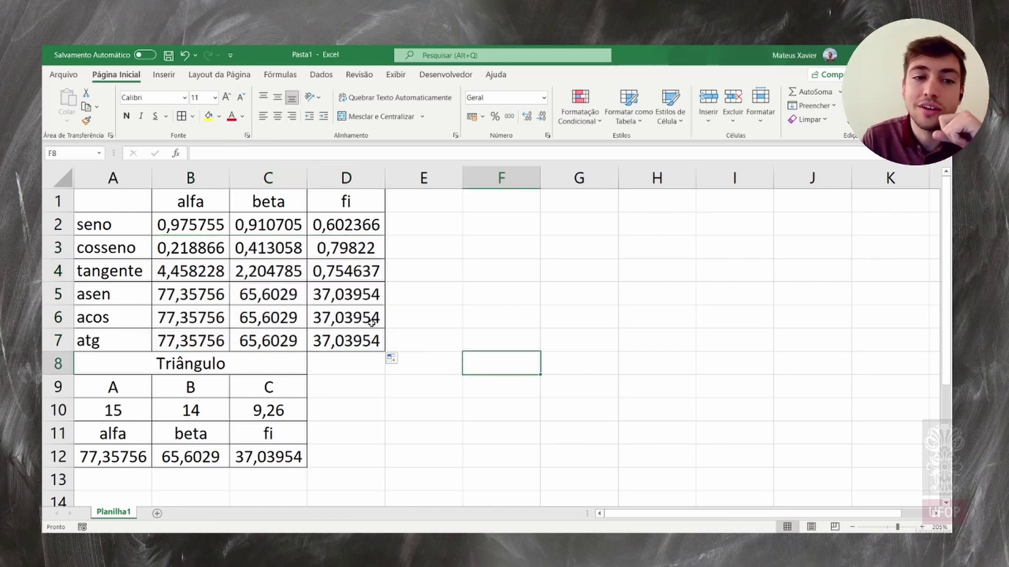
pyautogui.click(470, 319)
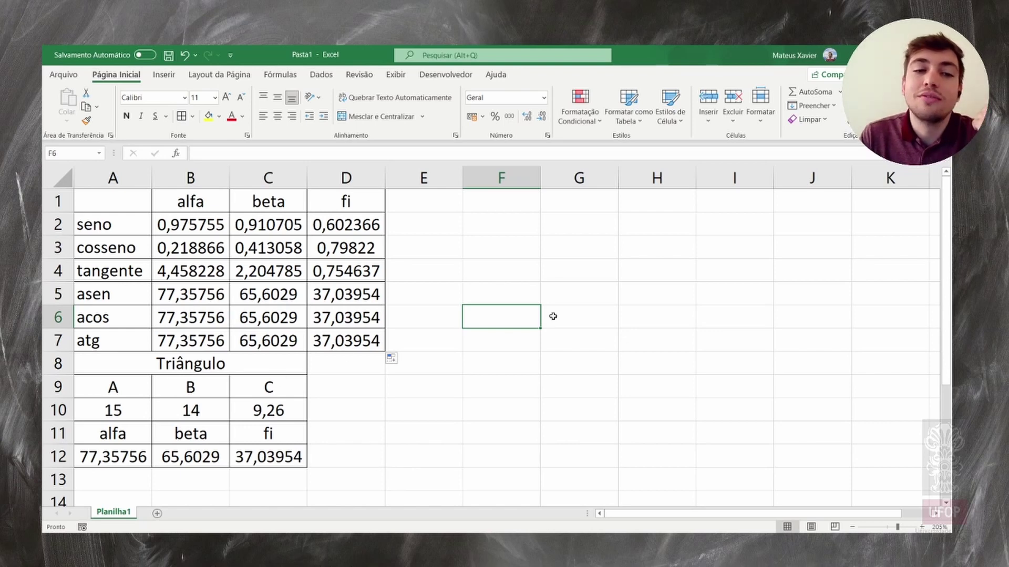
# Enter the ratio headings alfa/alfa, alfa/beta and alfa/fi in cells F2 to H2.
pyautogui.click(493, 221)
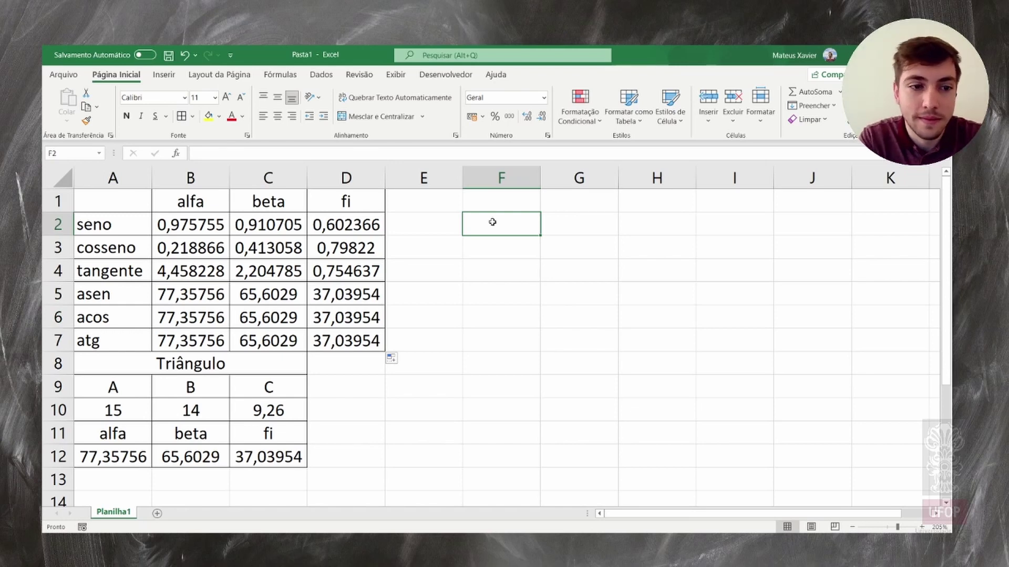
pyautogui.write('alfa')
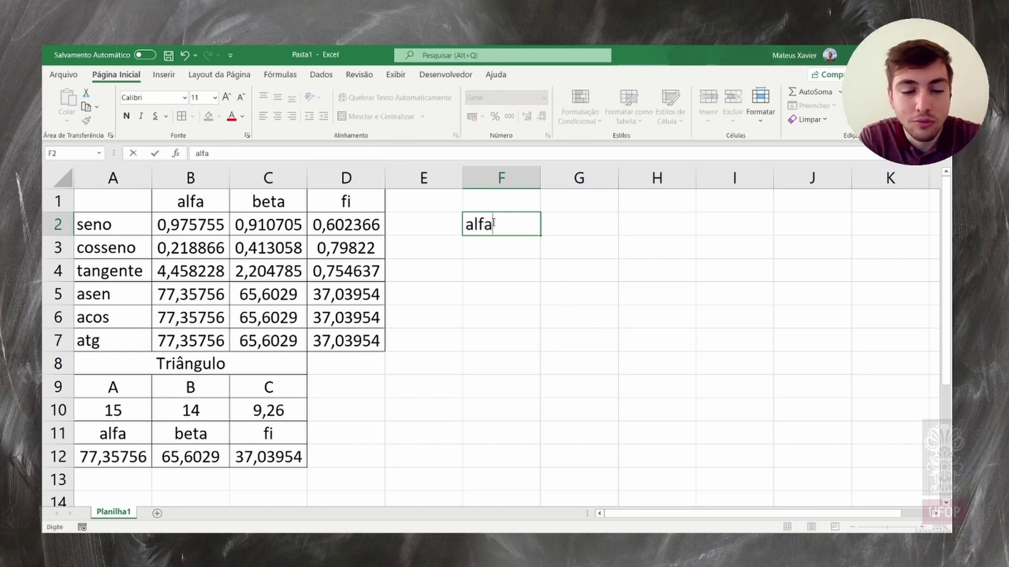
pyautogui.write('/')
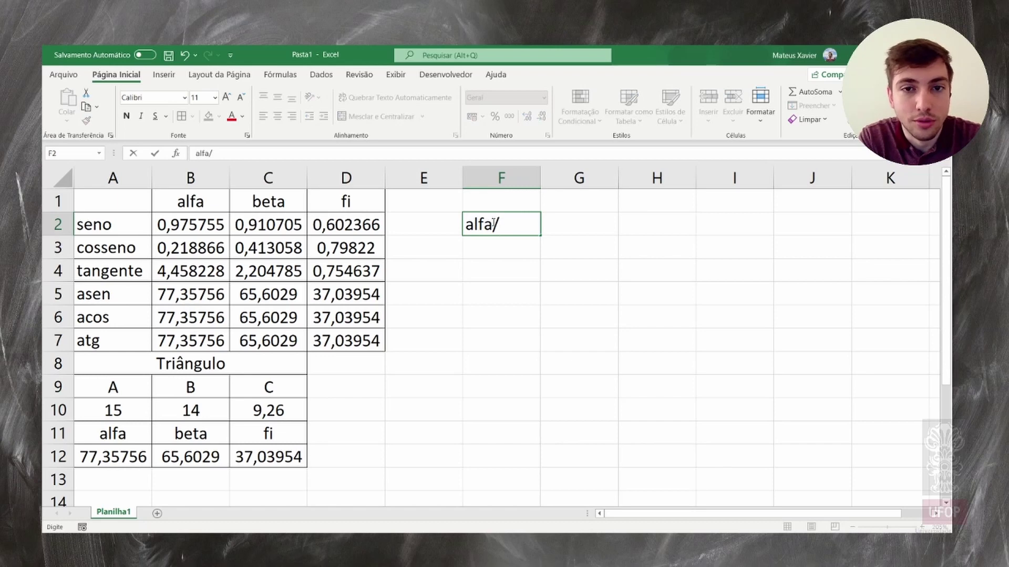
pyautogui.write('alfa')
pyautogui.press('Tab')
pyautogui.write('alfa')
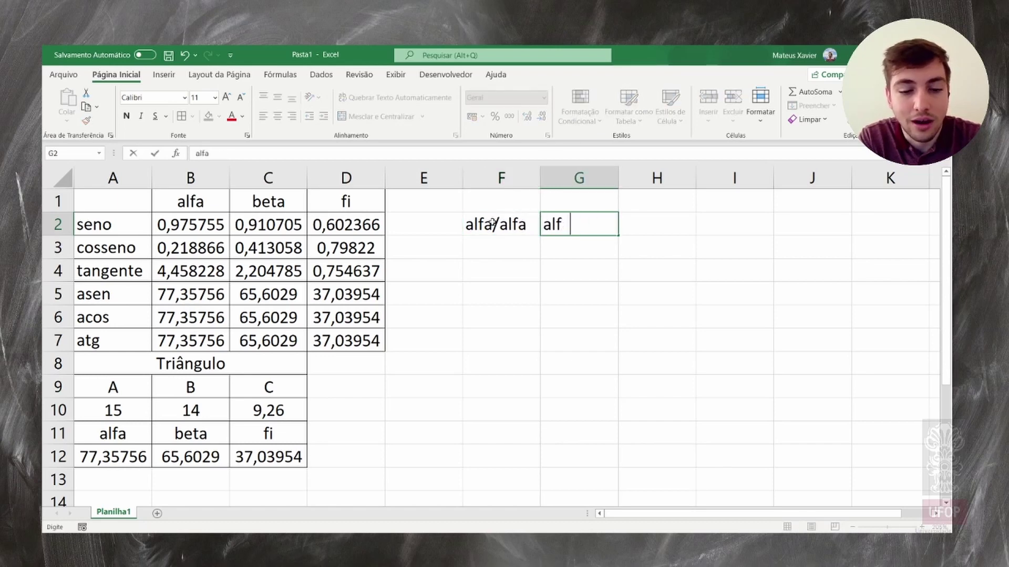
pyautogui.write('/beta')
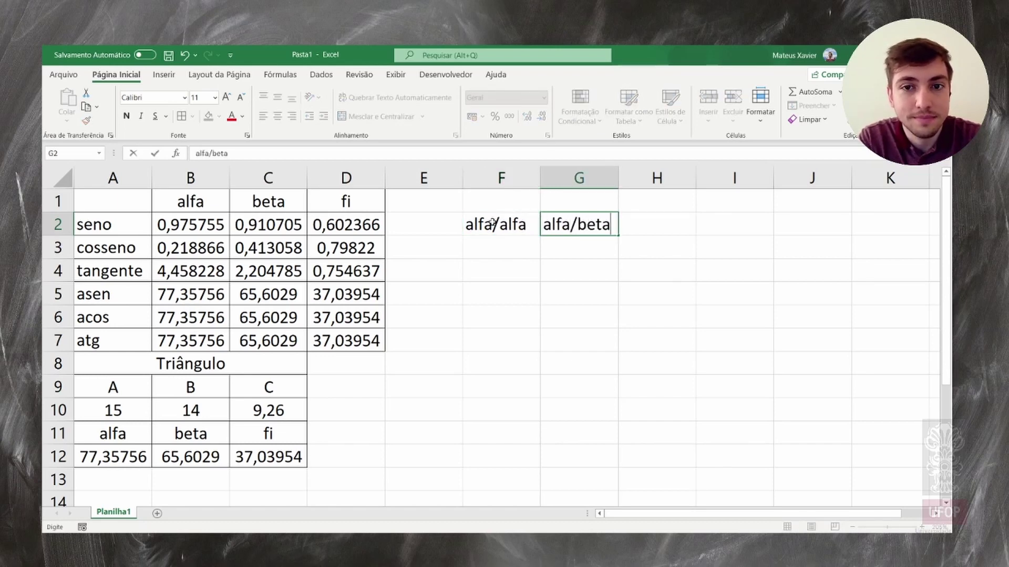
pyautogui.press('Tab')
pyautogui.write('alfa')
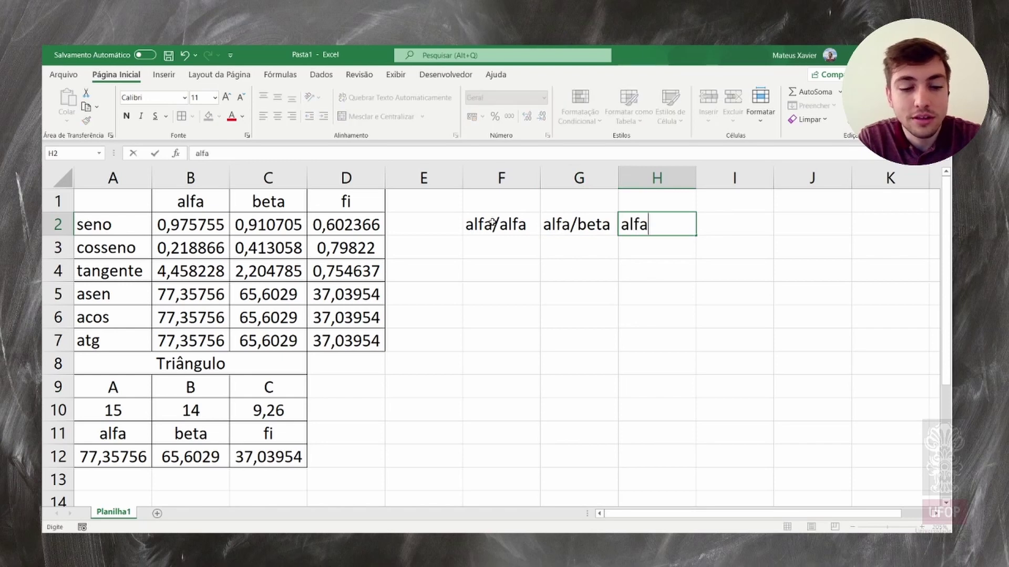
pyautogui.write('/fi')
pyautogui.press('Tab')
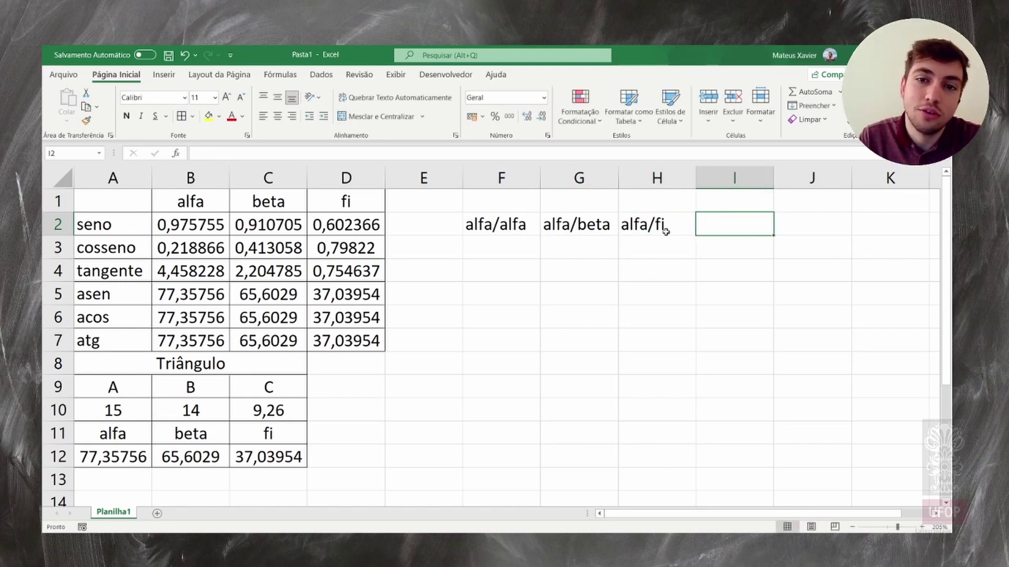
# Enter the formula =A12/A12 in F3 under the alfa/alfa heading.
pyautogui.click(504, 252)
pyautogui.write('=')
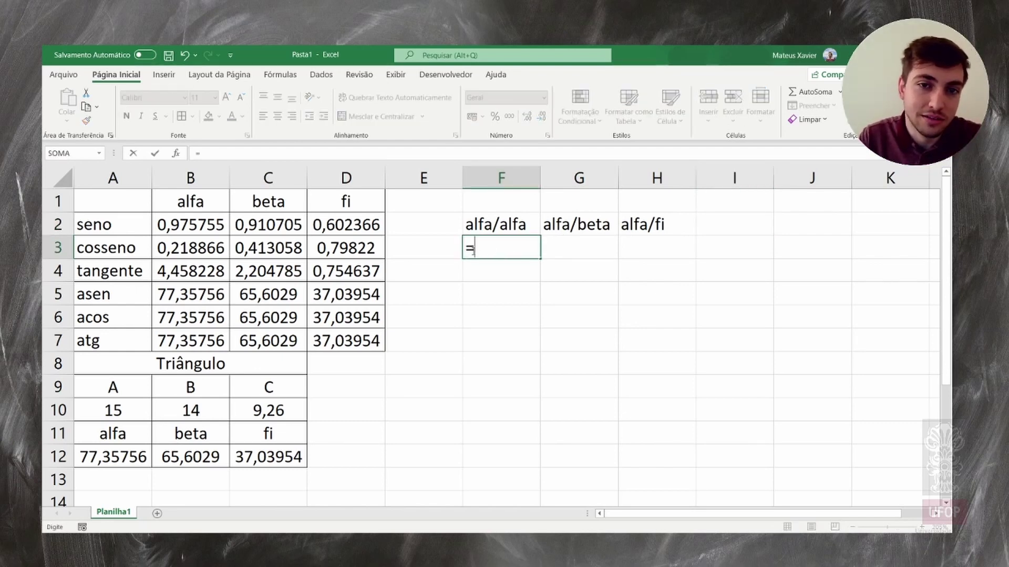
pyautogui.click(120, 456)
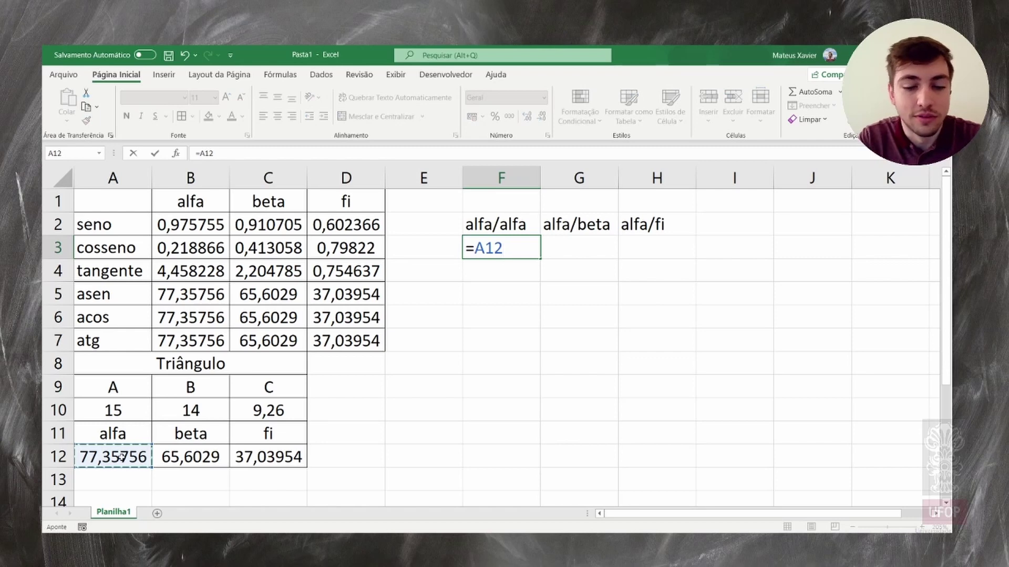
pyautogui.write('/')
pyautogui.click(138, 457)
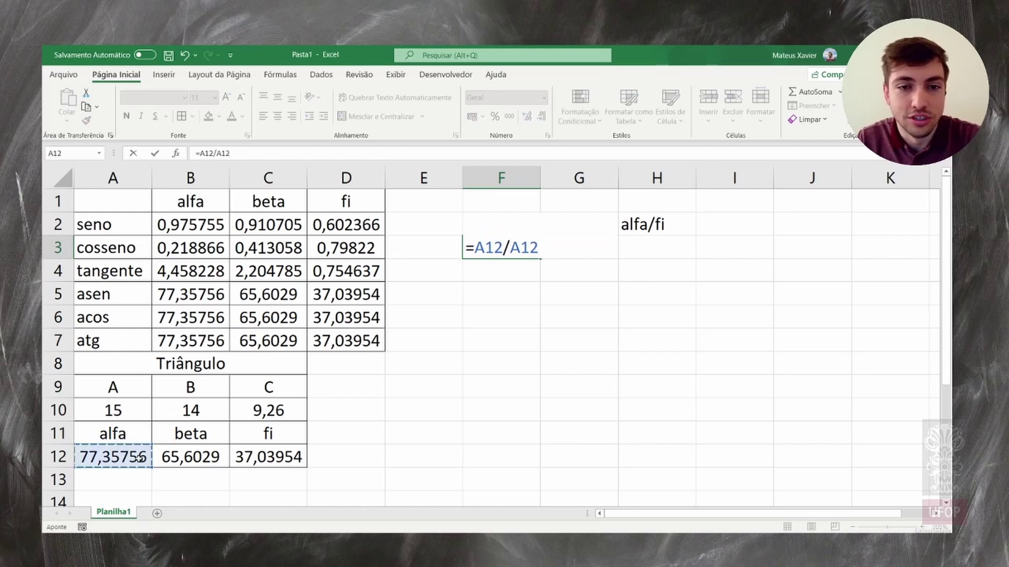
pyautogui.press('Return')
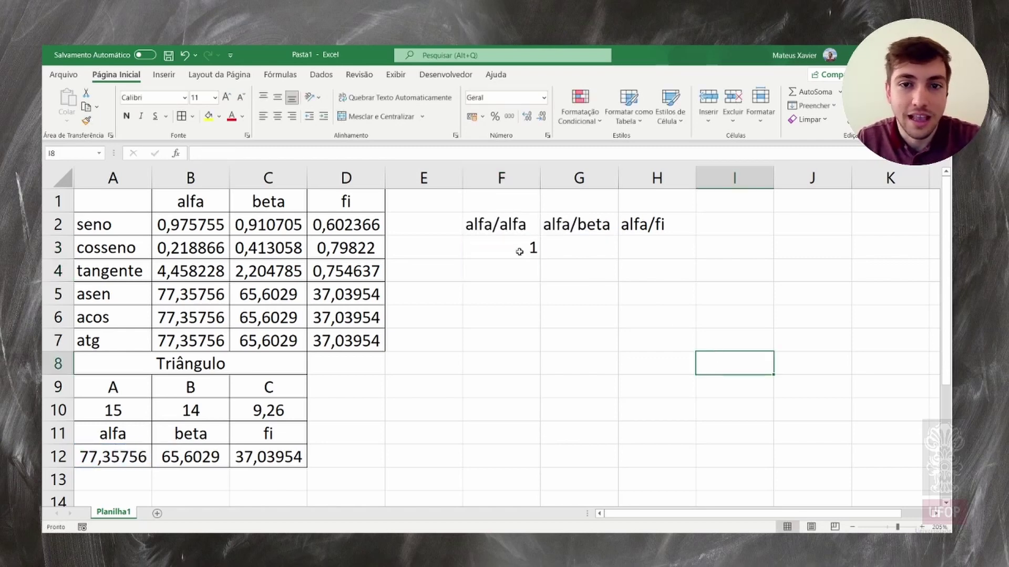
# Fill the F3 ratio formula across to H3 and check the cell references in G3 and H3.
pyautogui.click(520, 248)
pyautogui.moveTo(541, 260); pyautogui.dragTo(679, 261)
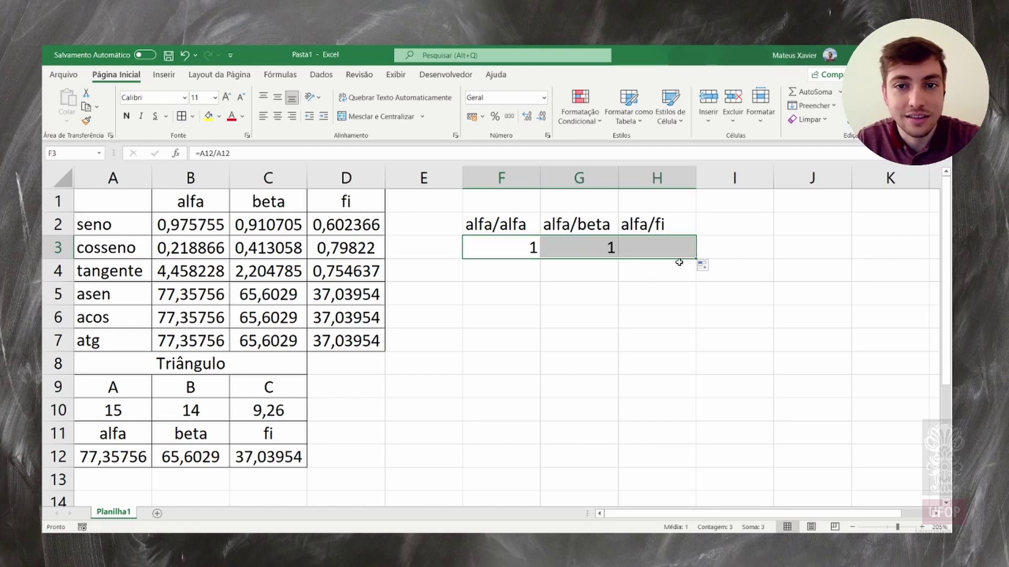
pyautogui.click(571, 276)
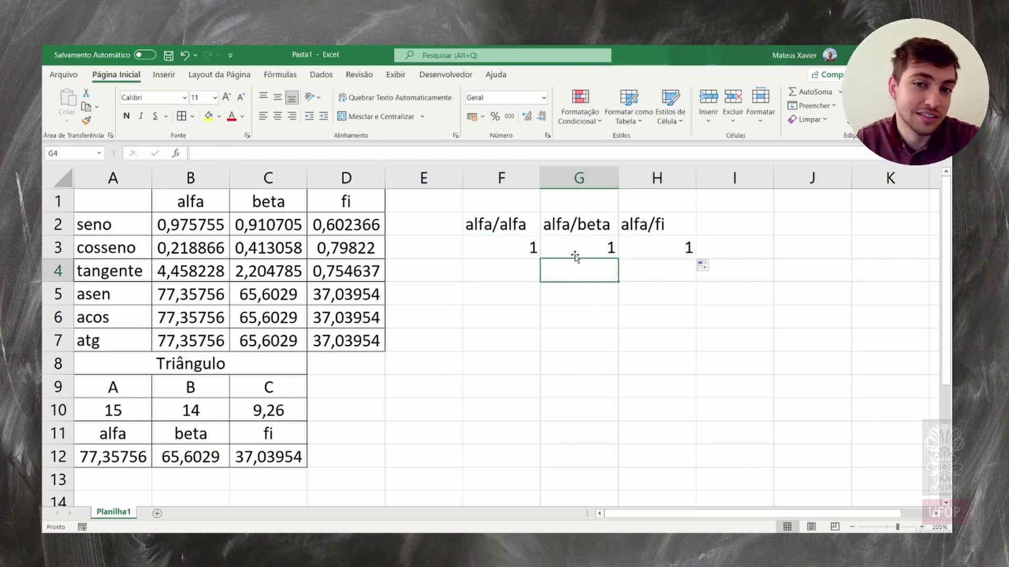
pyautogui.click(577, 252)
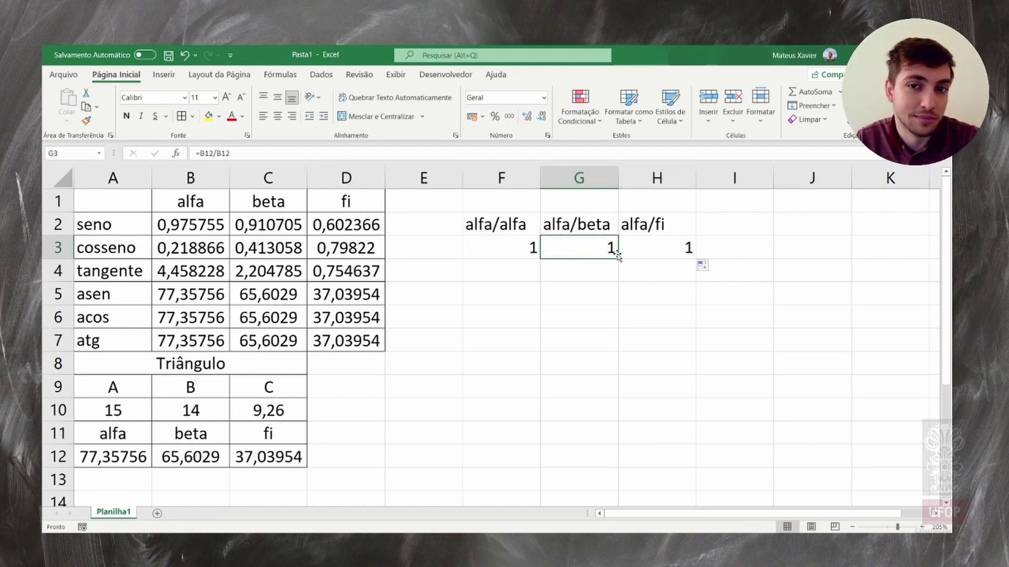
pyautogui.doubleClick(584, 254)
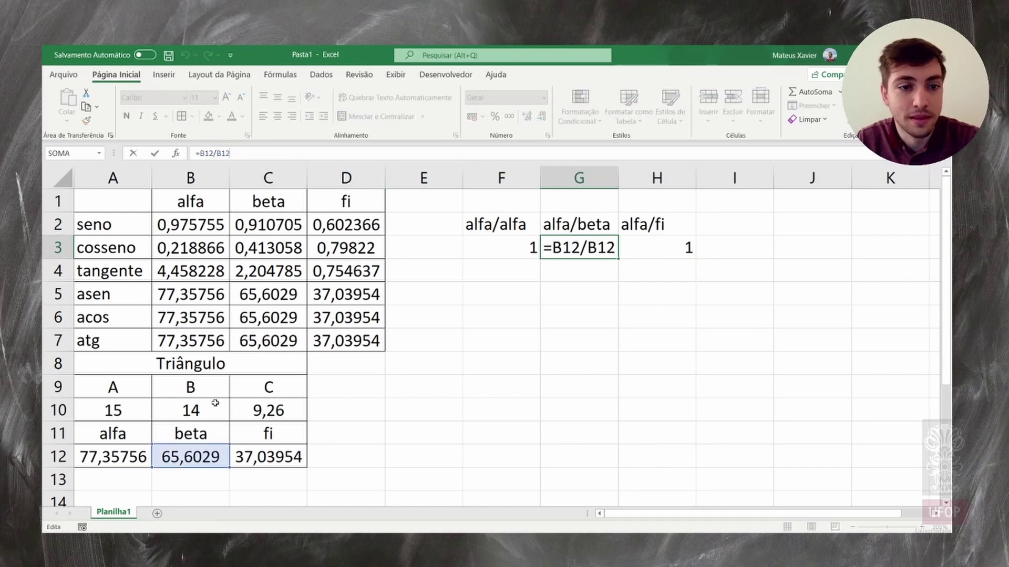
pyautogui.press('Tab')
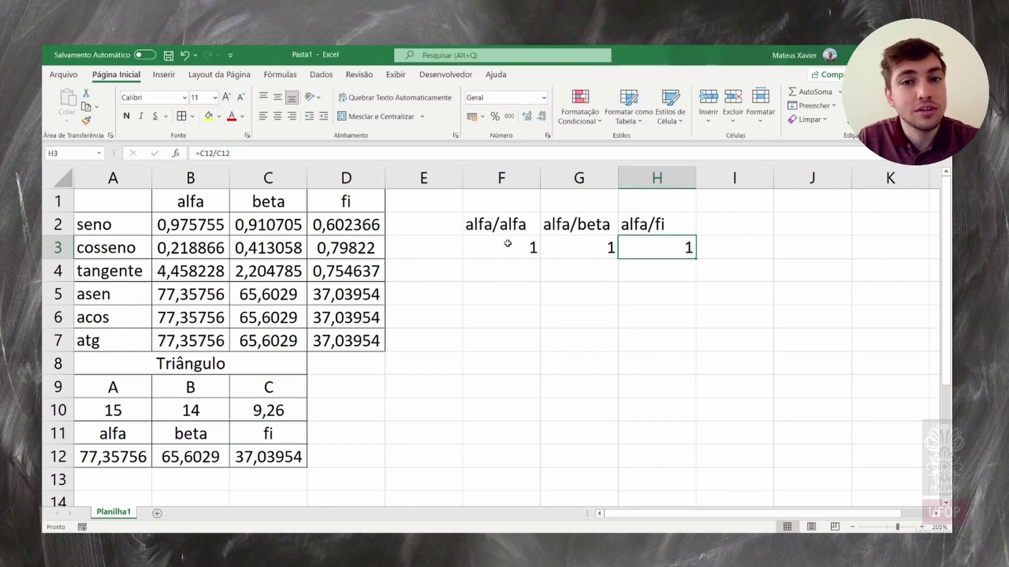
# Make the numerator in F3 an absolute reference so the formula reads =$A$12/A12.
pyautogui.click(492, 249)
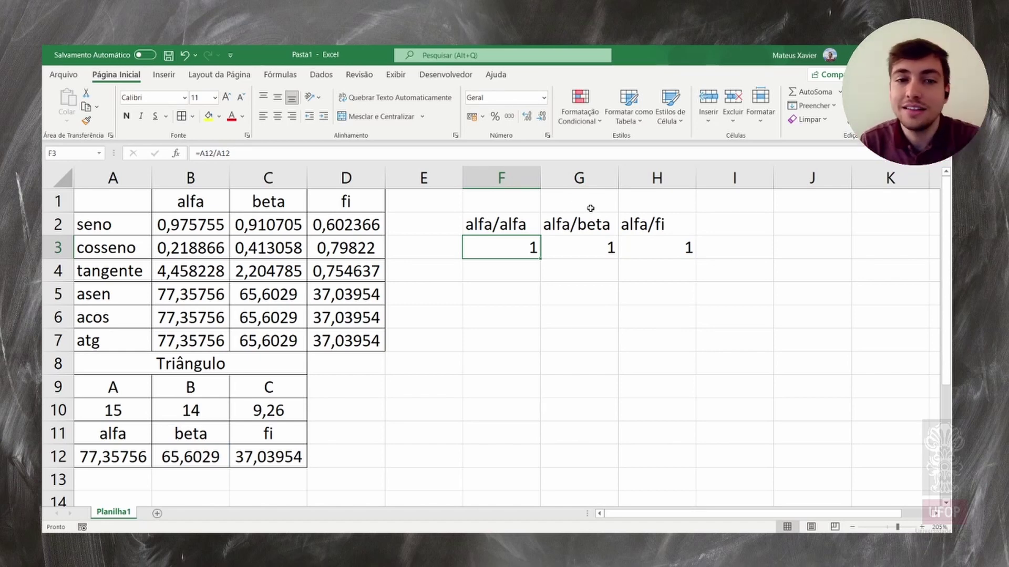
pyautogui.click(202, 154)
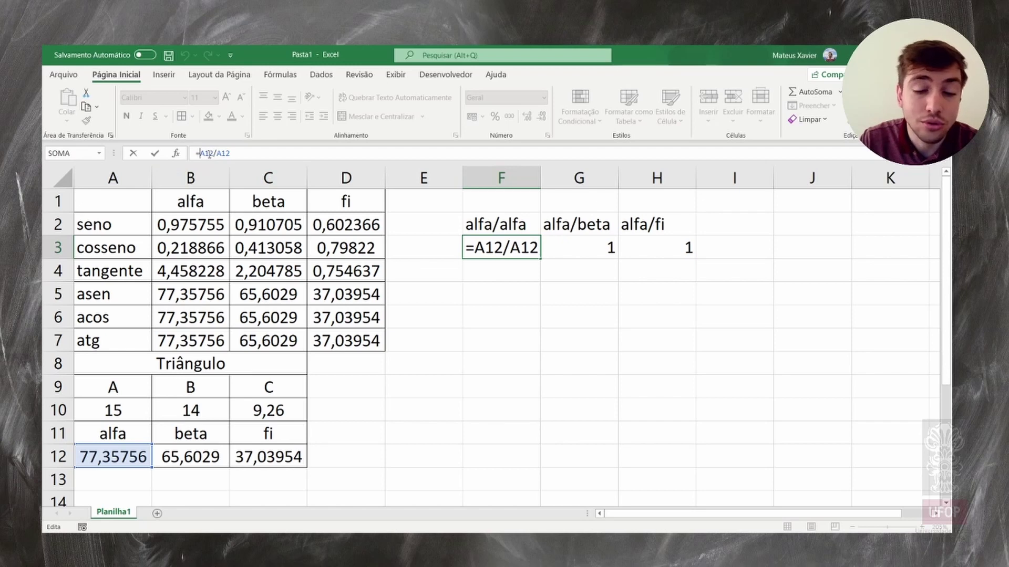
pyautogui.write('$')
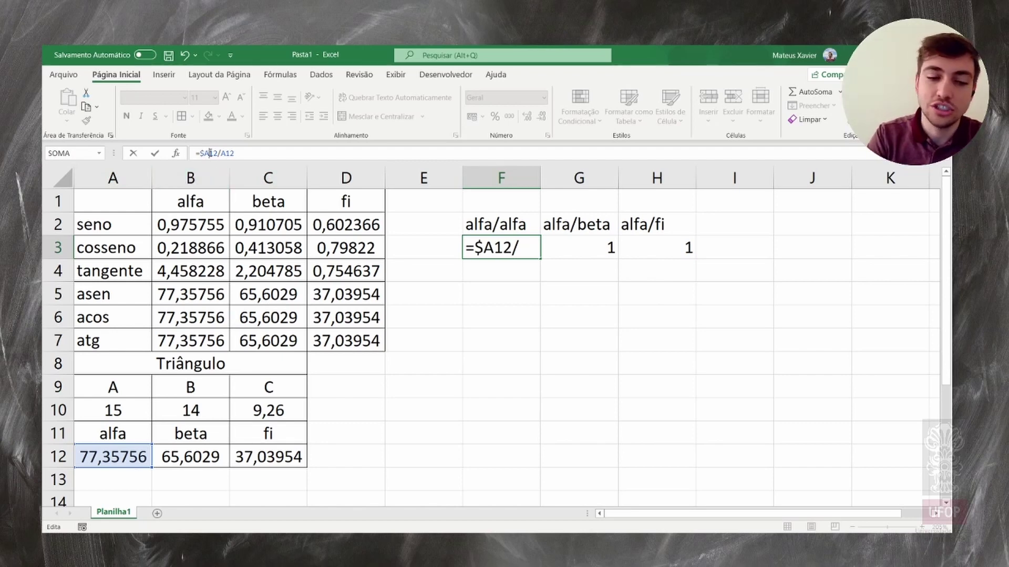
pyautogui.write('$')
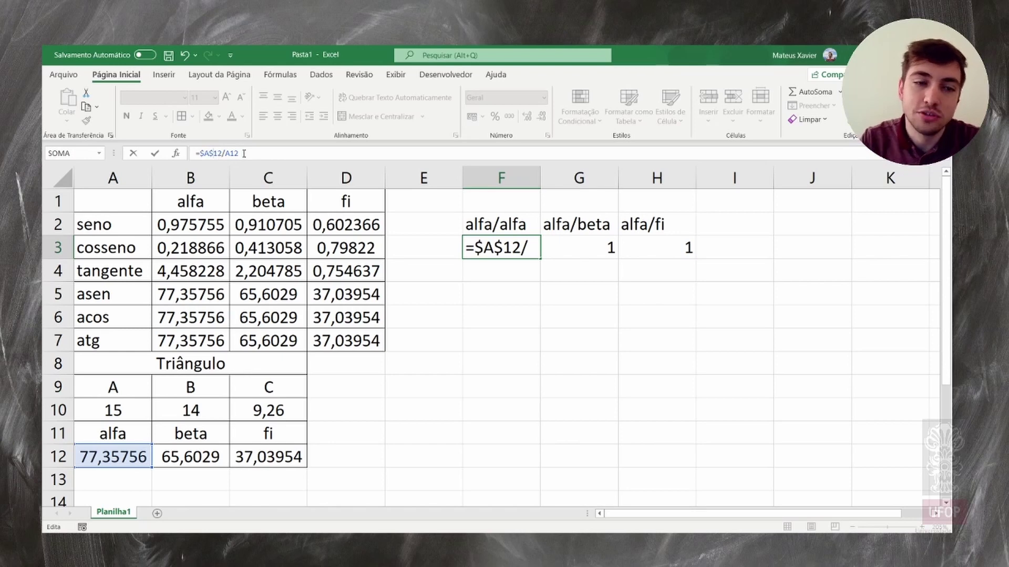
pyautogui.press('Tab')
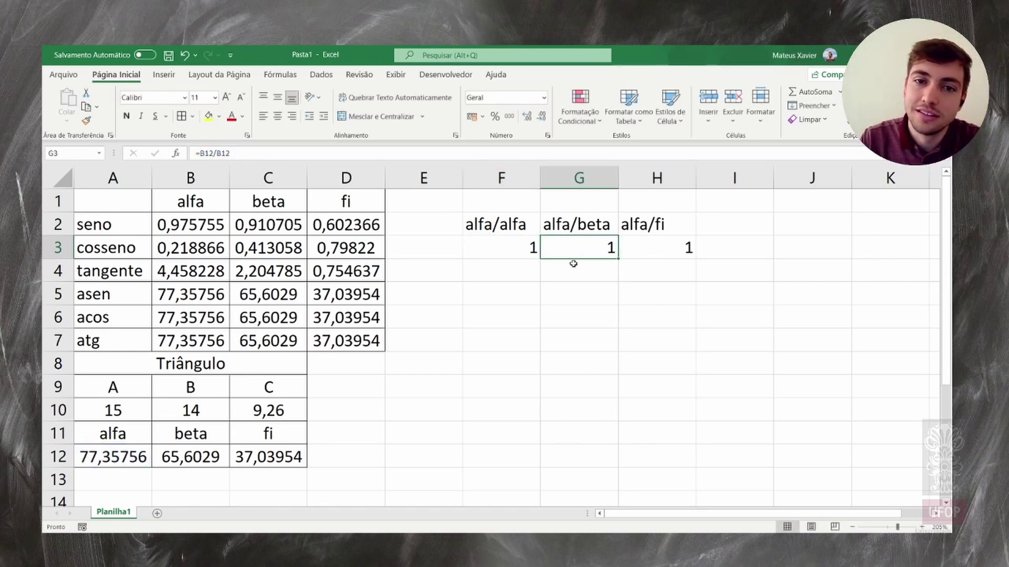
# Review the locked reference in F3 and fill its formula across to H3.
pyautogui.click(523, 247)
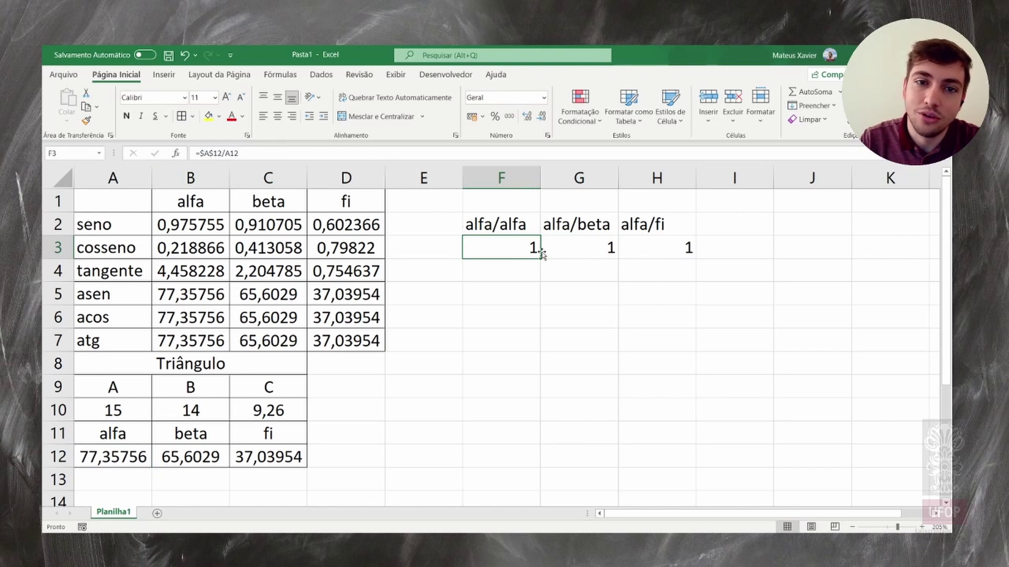
pyautogui.moveTo(200, 154); pyautogui.dragTo(222, 153)
pyautogui.press('Tab')
pyautogui.press('Escape')
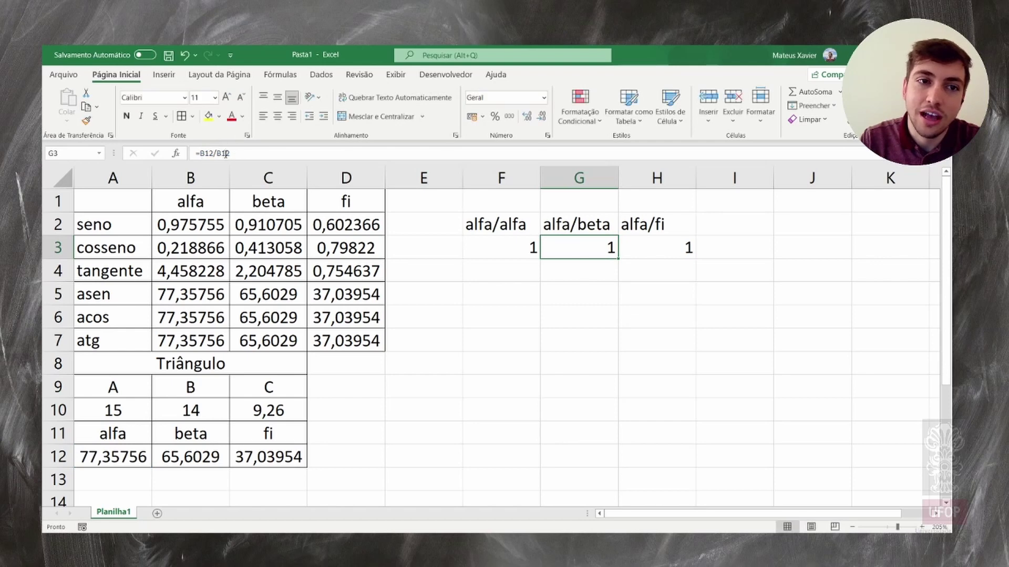
pyautogui.click(513, 246)
pyautogui.moveTo(540, 261); pyautogui.dragTo(691, 260)
pyautogui.click(639, 256)
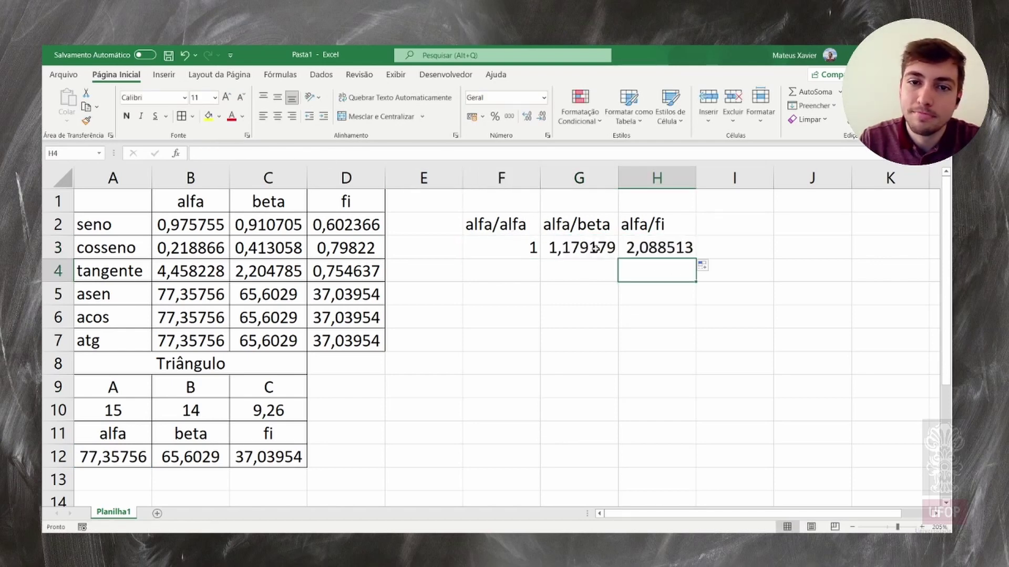
# Check the numerator and denominator references in the alfa/beta and alfa/fi formulas in G3 and H3.
pyautogui.click(593, 249)
pyautogui.click(222, 154)
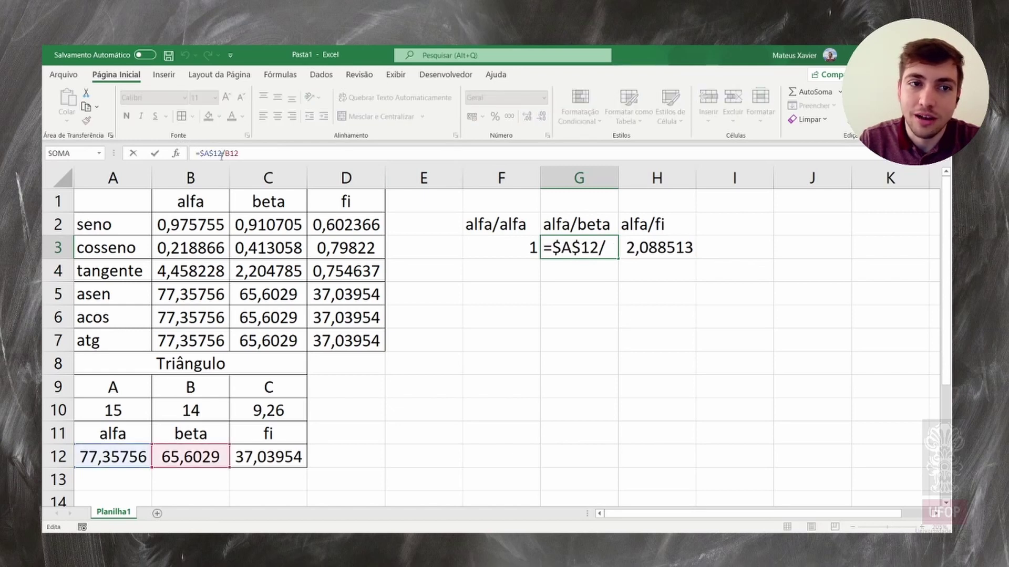
pyautogui.click(663, 249)
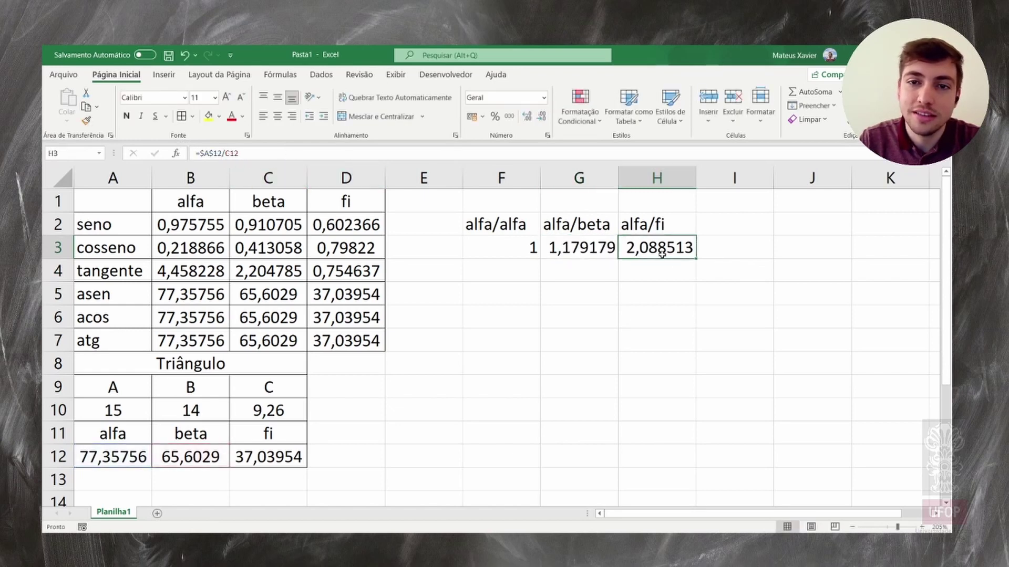
pyautogui.click(225, 153)
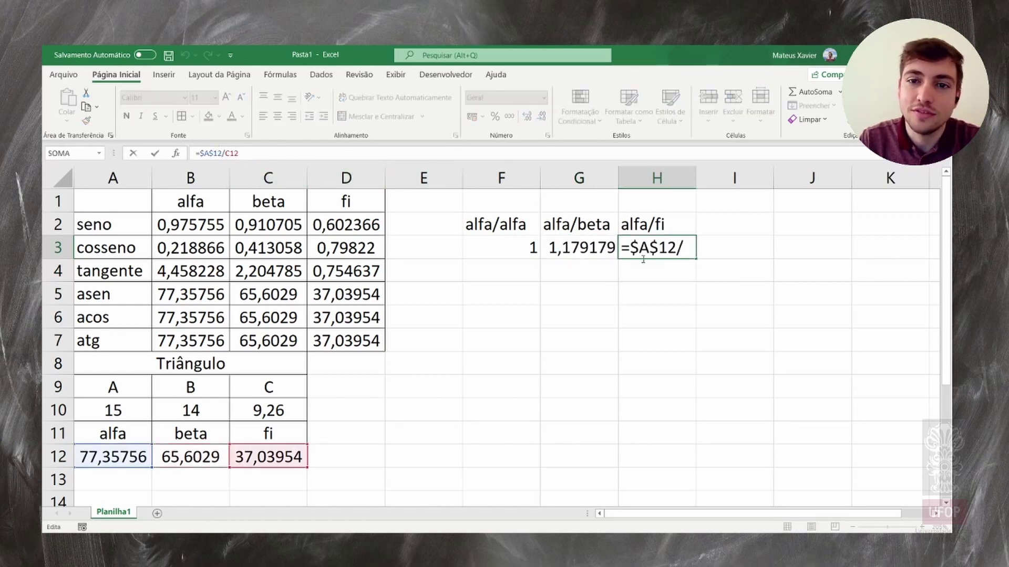
pyautogui.click(666, 292)
# Clear the contents of columns F to H.
pyautogui.moveTo(519, 185); pyautogui.dragTo(653, 180)
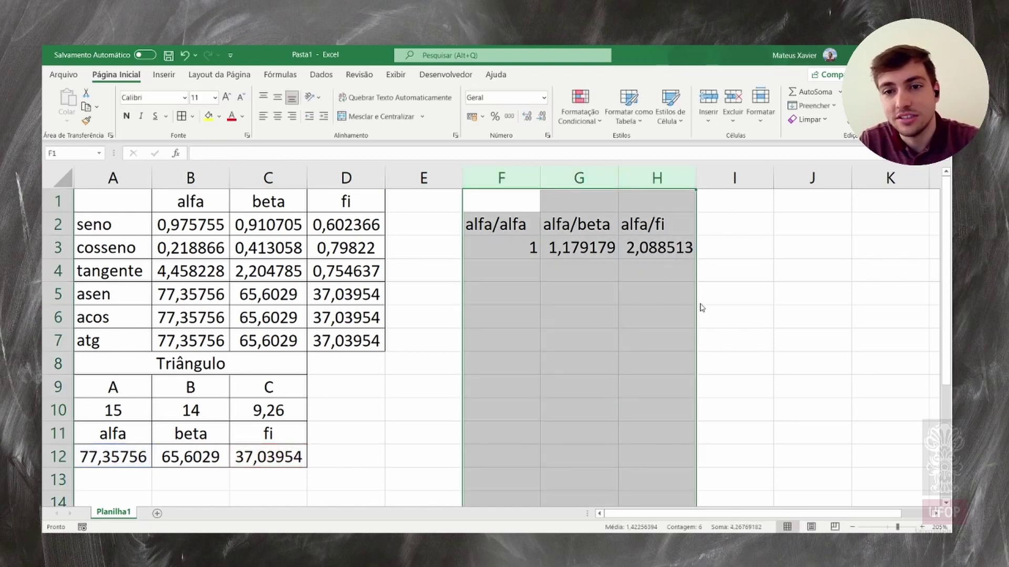
pyautogui.press('Delete')
pyautogui.click(649, 347)
pyautogui.click(699, 363)
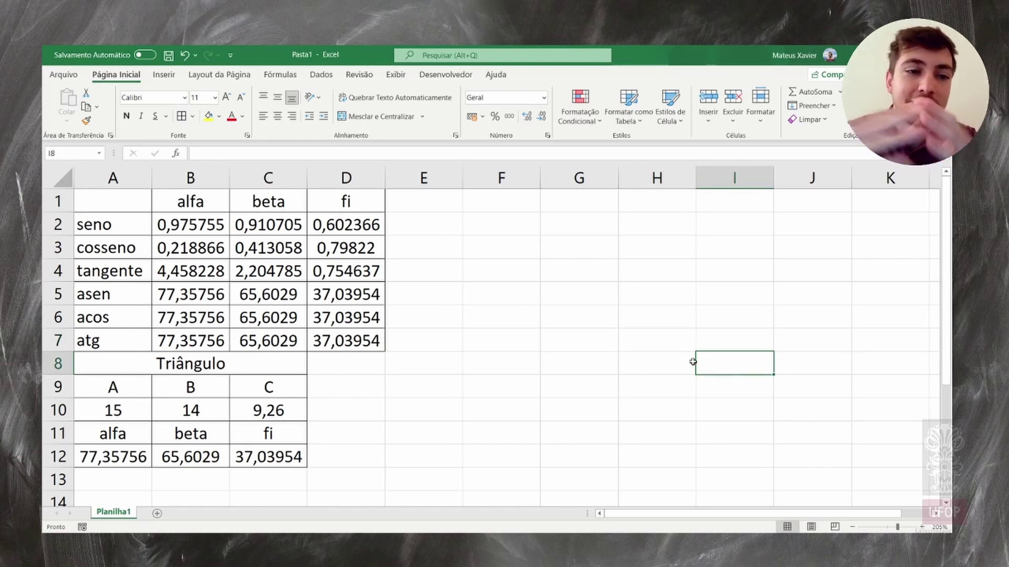
# Enter the row labels alfa, beta and fi in cells F2 to F4.
pyautogui.click(495, 226)
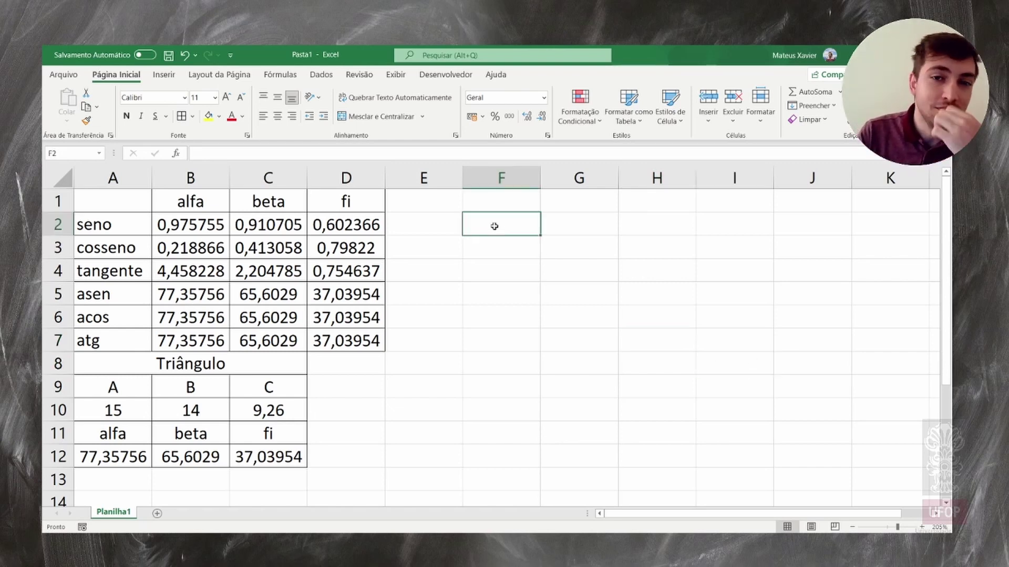
pyautogui.write('alfa')
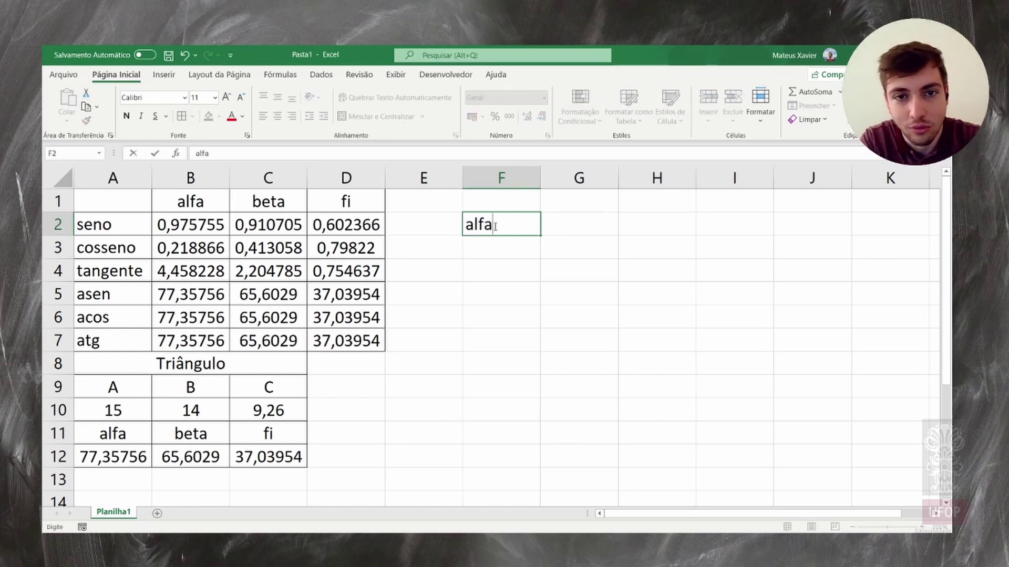
pyautogui.press('Return')
pyautogui.write('beta')
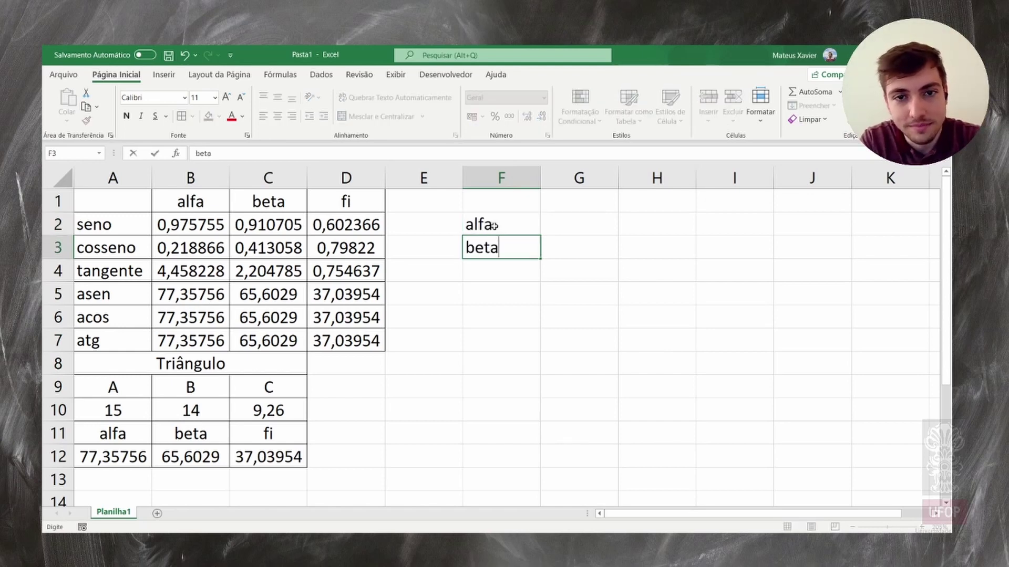
pyautogui.press('Return')
pyautogui.write('fi')
pyautogui.press('Tab')
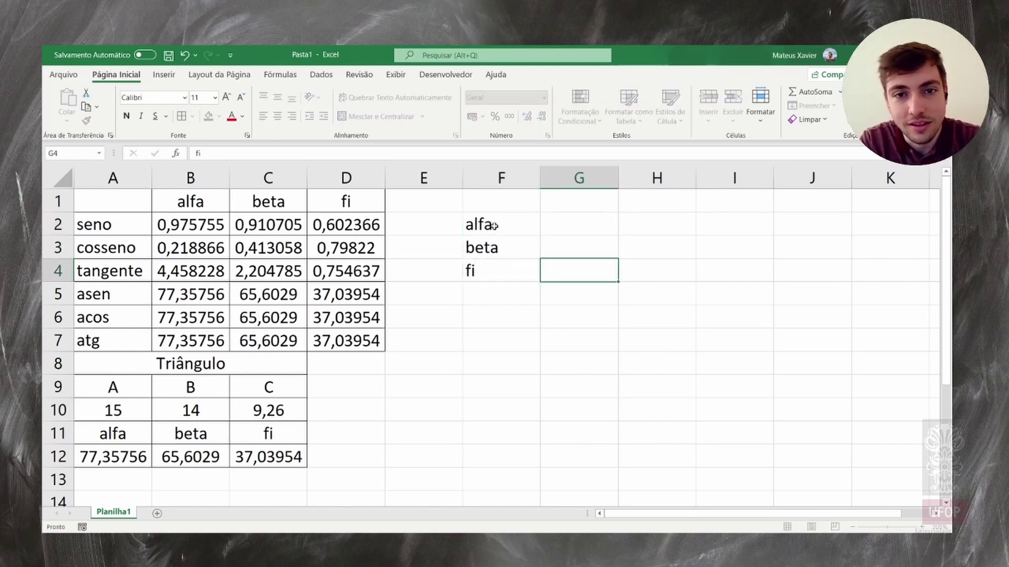
# Enter the header "graus decimais" in G1 and fit column G's width to the text.
pyautogui.click(581, 203)
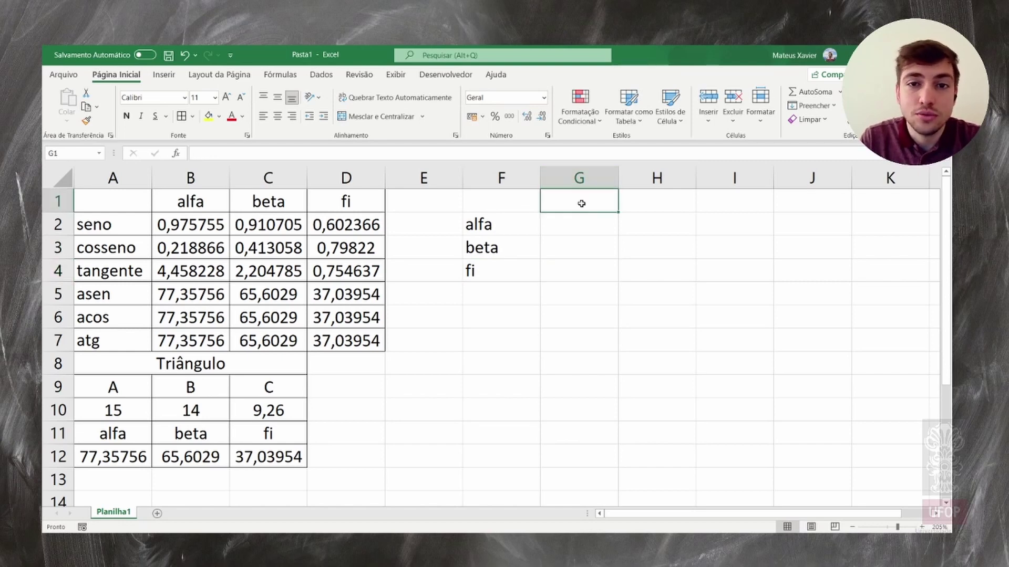
pyautogui.write('graus')
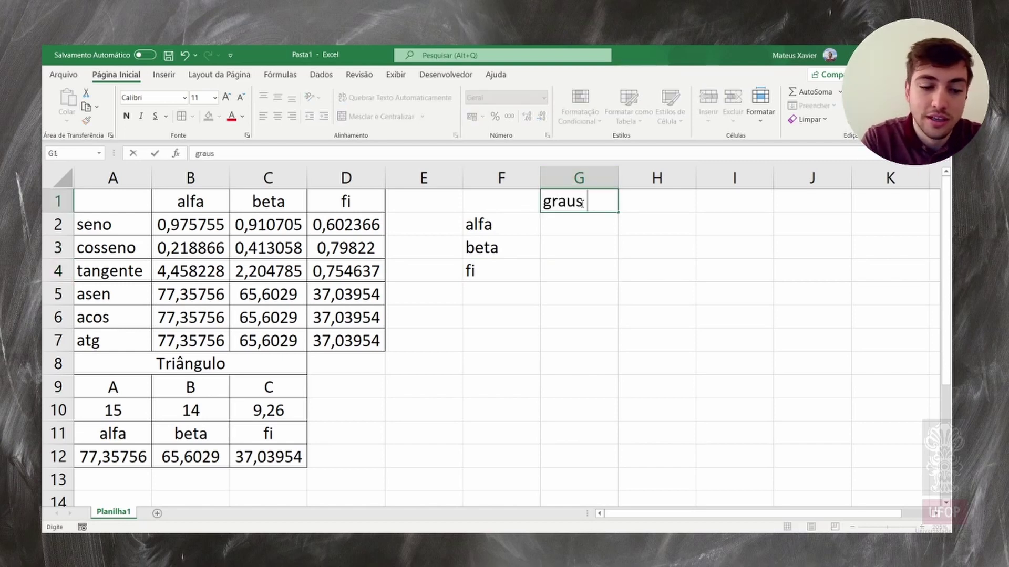
pyautogui.write(' decimais')
pyautogui.press('Tab')
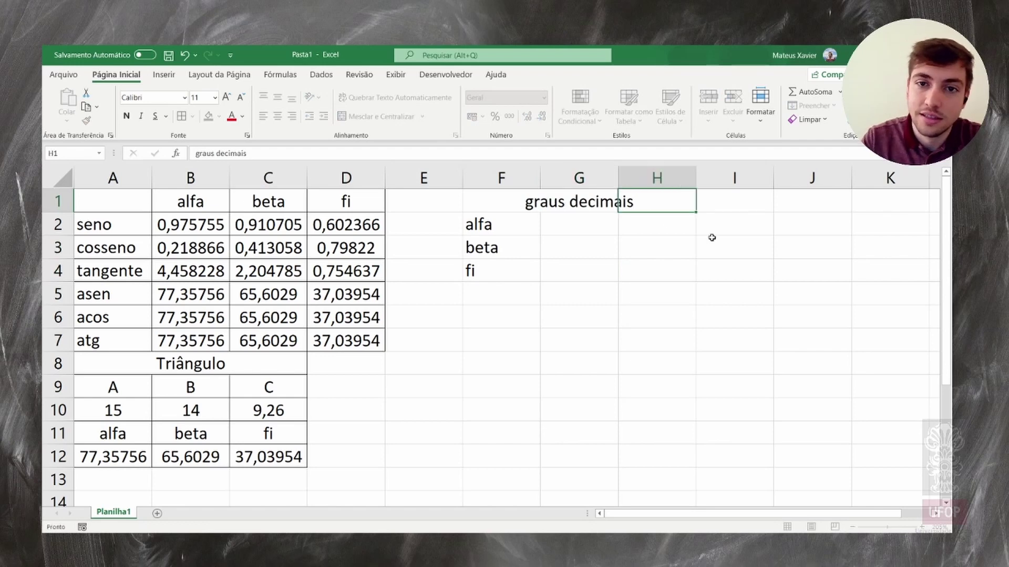
pyautogui.click(601, 177)
pyautogui.doubleClick(618, 177)
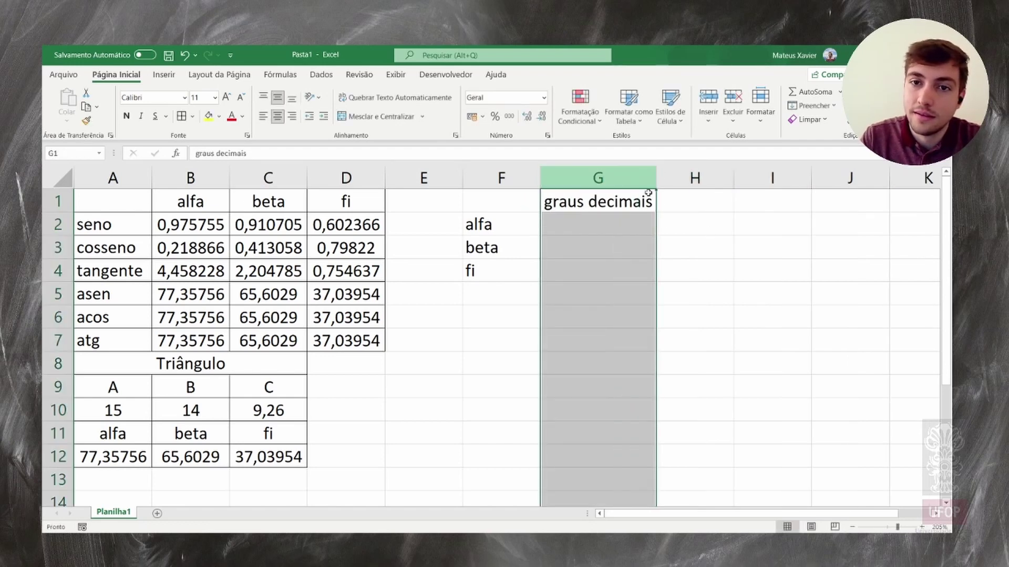
# Enter the headers graus, minutos and segundos in cells H1 to J1.
pyautogui.click(688, 204)
pyautogui.write('graus')
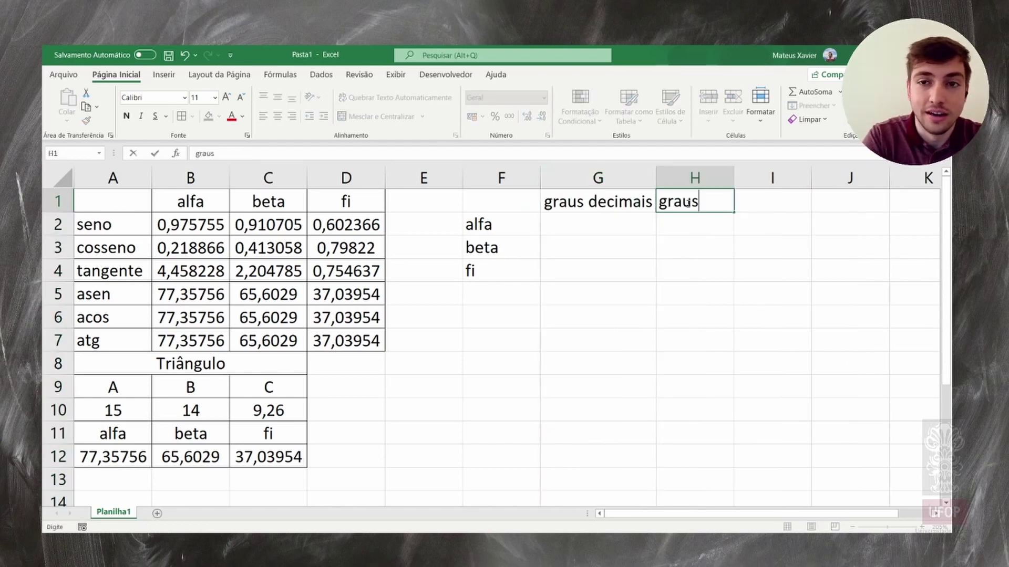
pyautogui.press('Tab')
pyautogui.write('minutos')
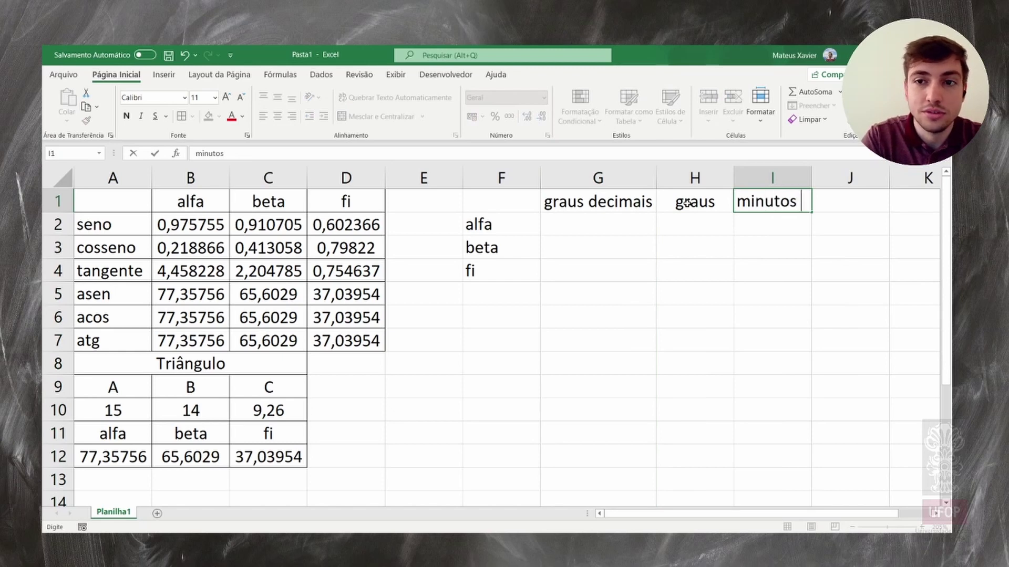
pyautogui.press('Tab')
pyautogui.write('segundos')
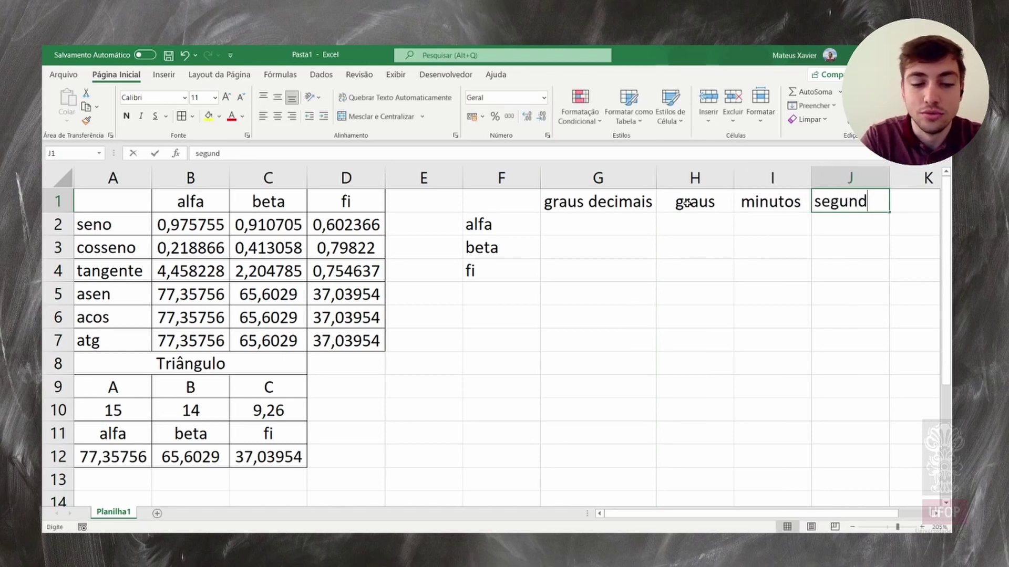
pyautogui.click(745, 302)
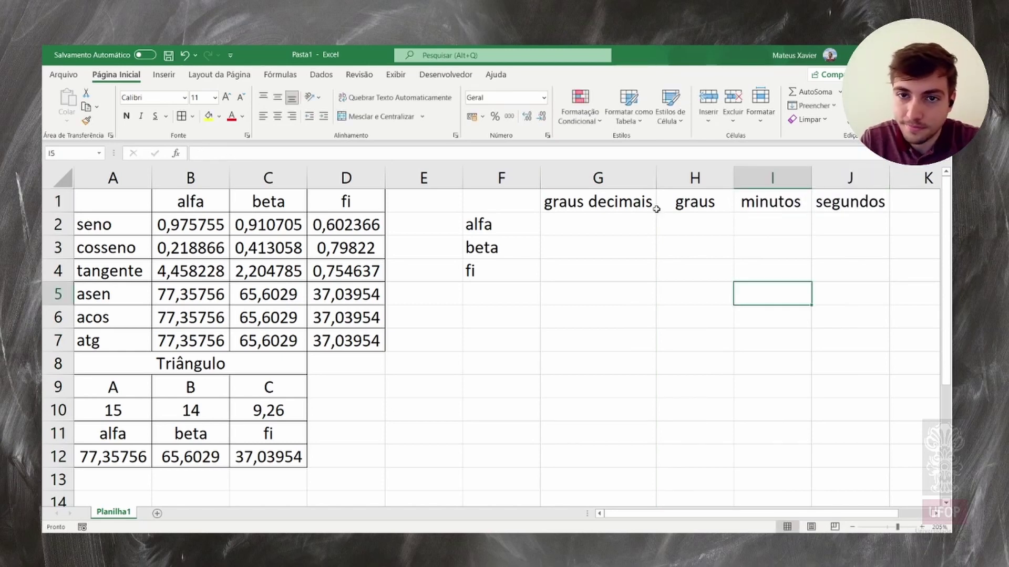
# Center the contents of F1:J4 horizontally and vertically and apply borders to all its cells.
pyautogui.moveTo(488, 208); pyautogui.dragTo(826, 273)
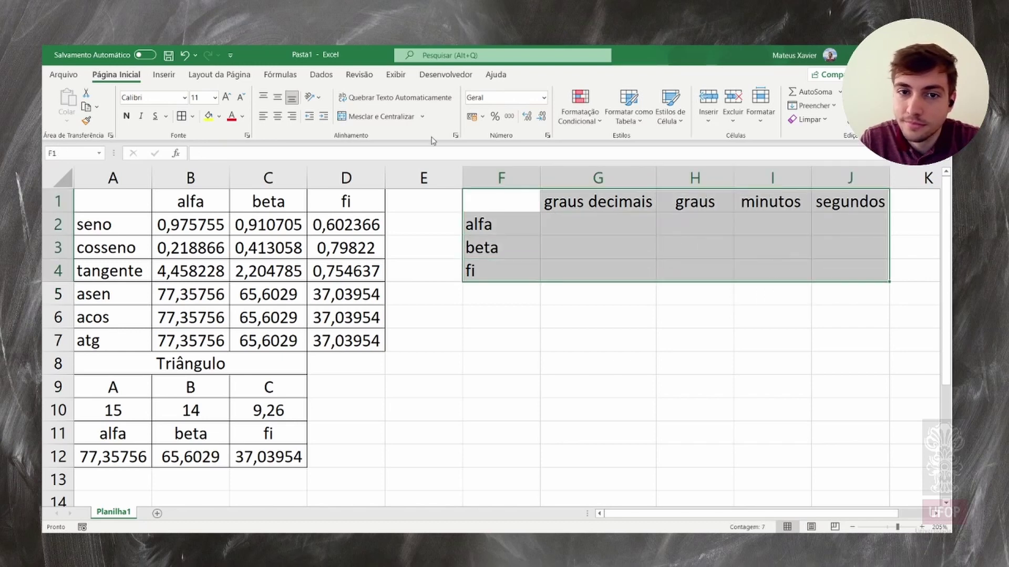
pyautogui.click(264, 117)
pyautogui.click(277, 117)
pyautogui.click(277, 97)
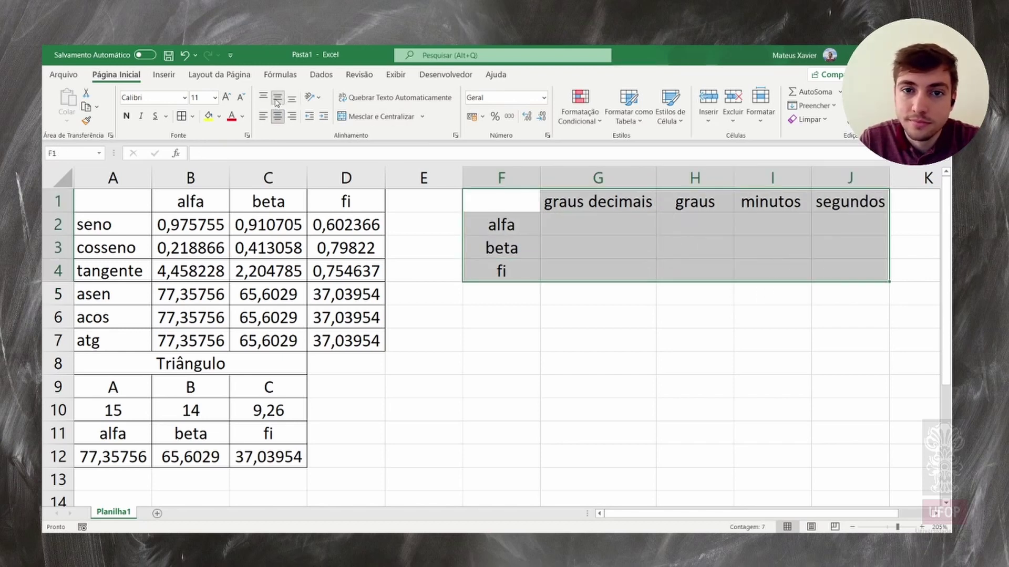
pyautogui.click(179, 120)
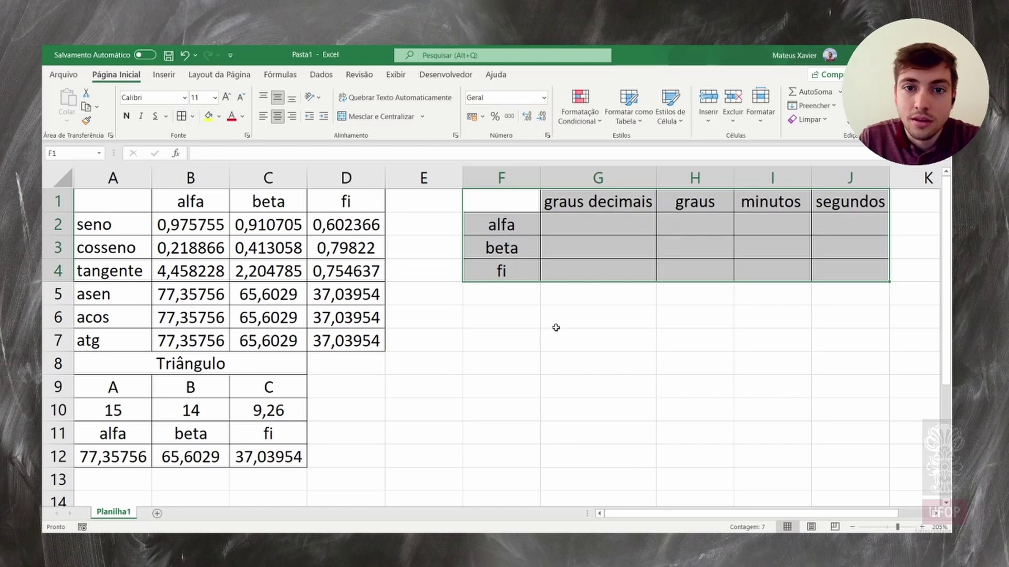
pyautogui.click(553, 325)
# Link the decimal degrees in G2, G3 and G4 to the triangle's angles with =A12, =B12 and =C12.
pyautogui.click(605, 222)
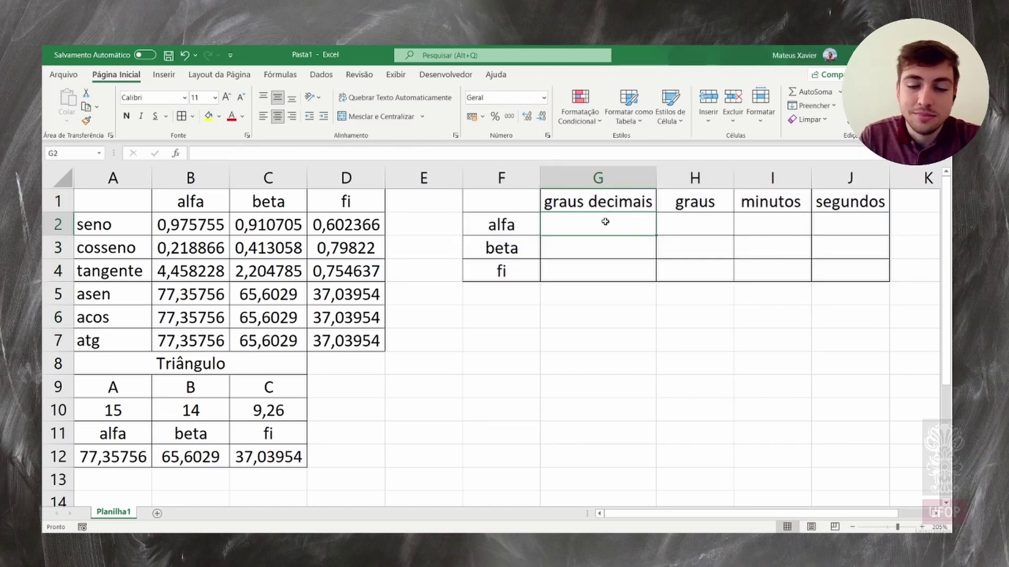
pyautogui.write('=')
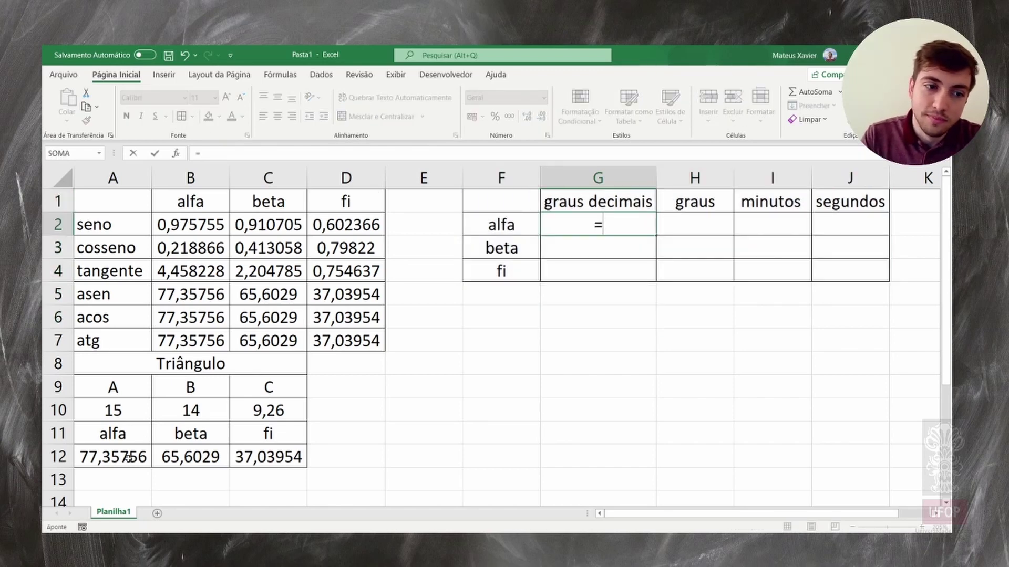
pyautogui.click(128, 459)
pyautogui.press('Return')
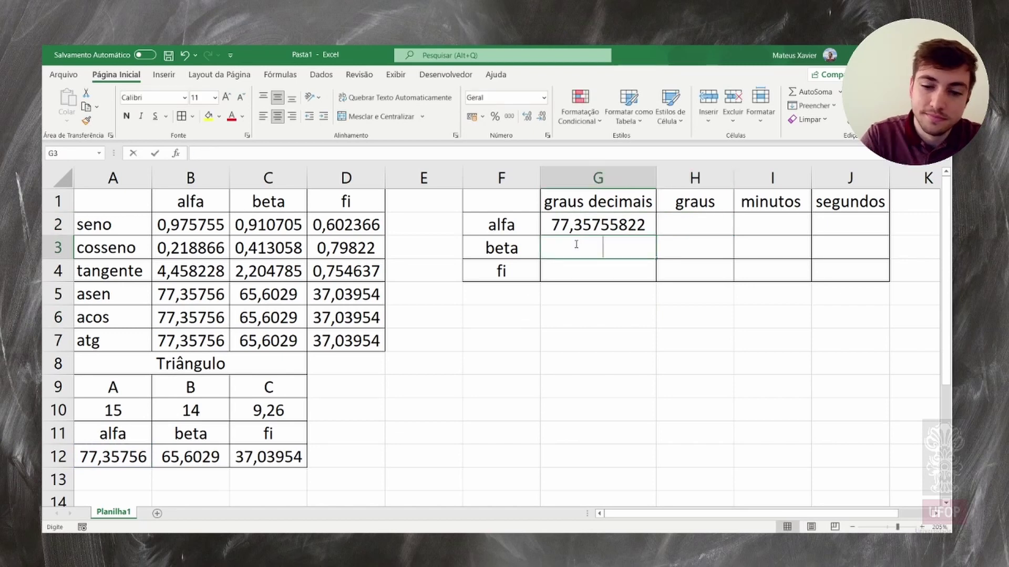
pyautogui.write('=')
pyautogui.click(189, 456)
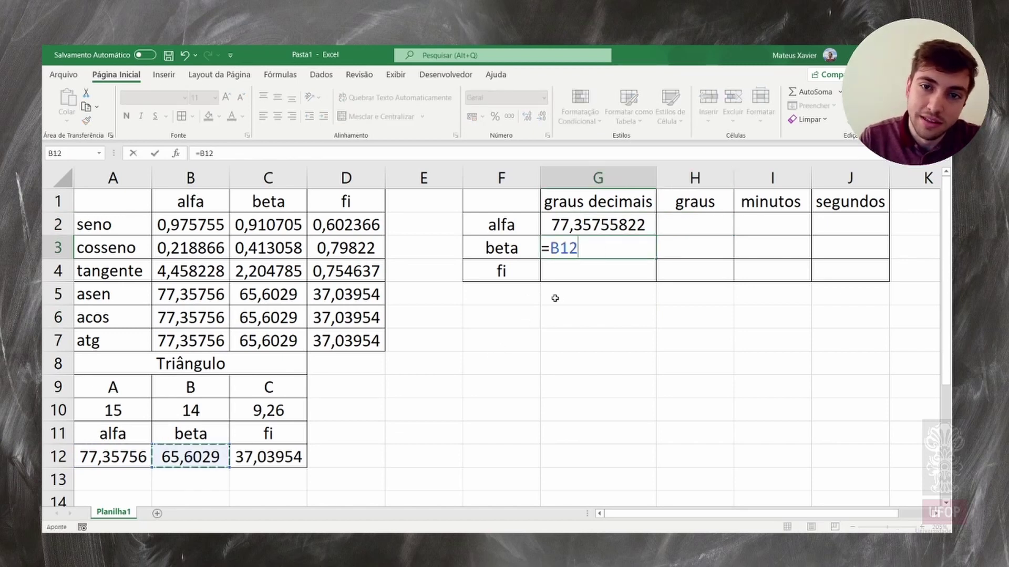
pyautogui.press('Return')
pyautogui.write('=')
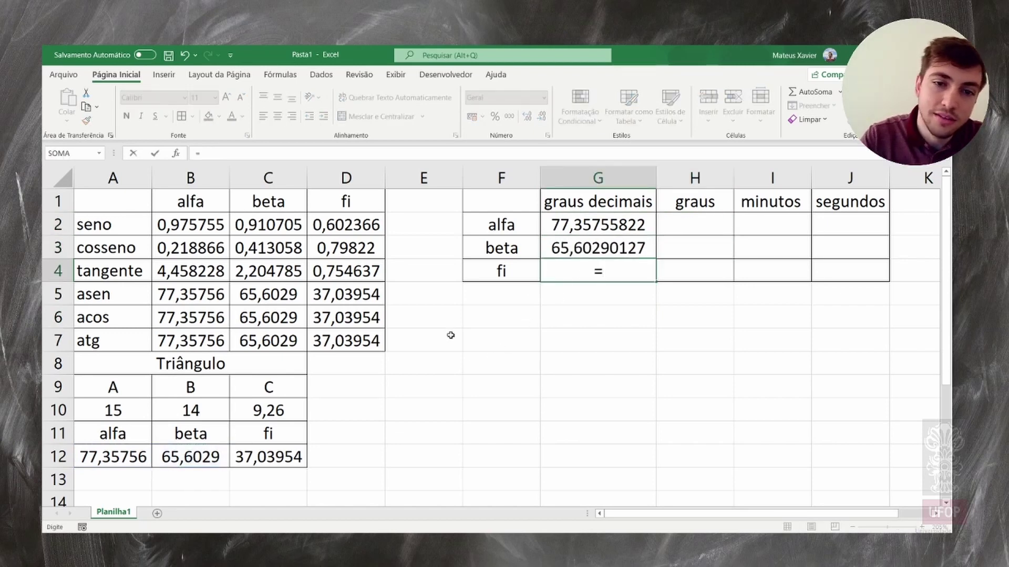
pyautogui.click(251, 460)
pyautogui.press('Tab')
pyautogui.click(688, 410)
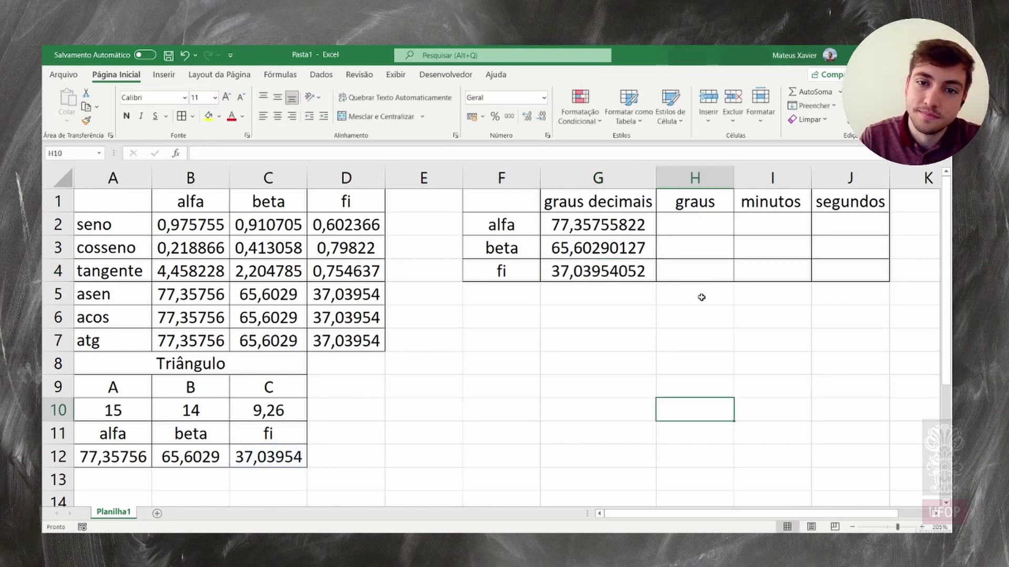
# Extract alfa's whole degrees in H2 with the formula =TRUNCAR(G2).
pyautogui.click(697, 215)
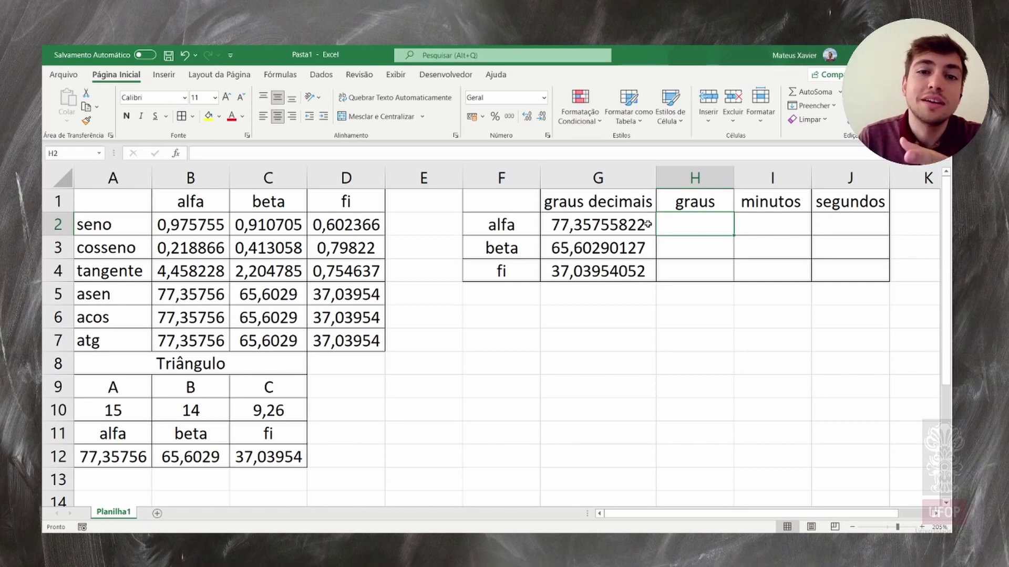
pyautogui.write('=')
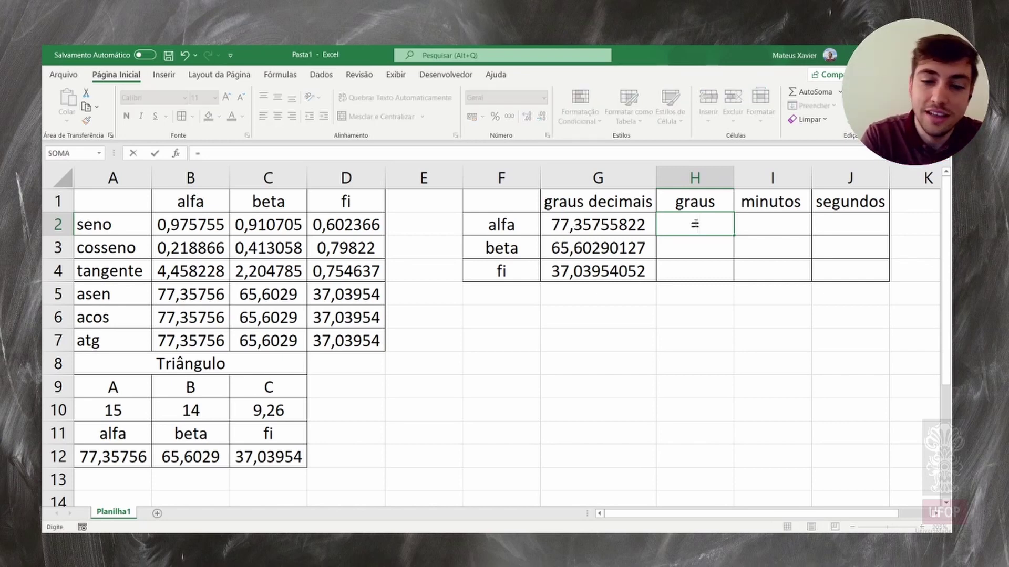
pyautogui.write('truncar')
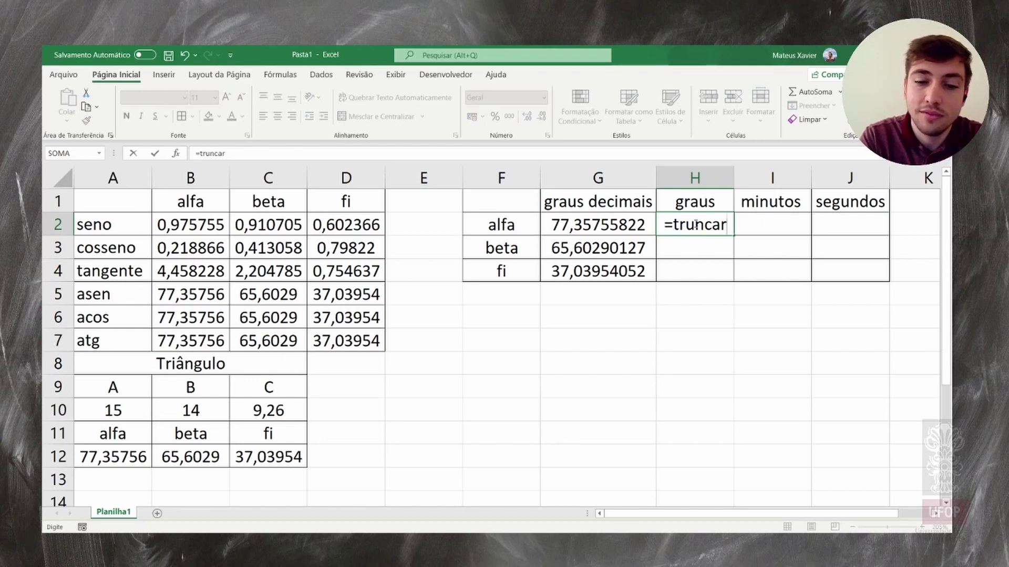
pyautogui.write('(')
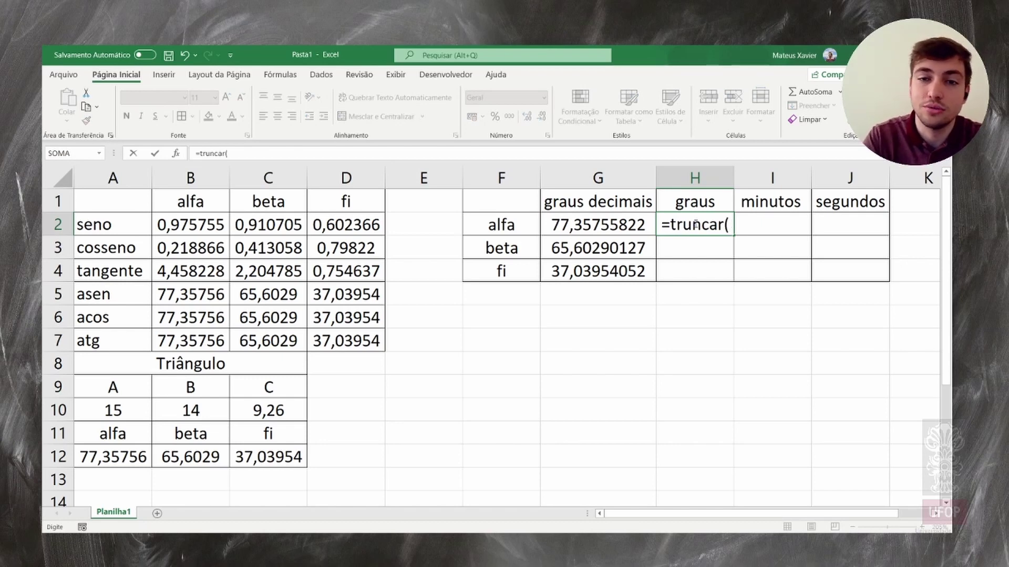
pyautogui.click(605, 225)
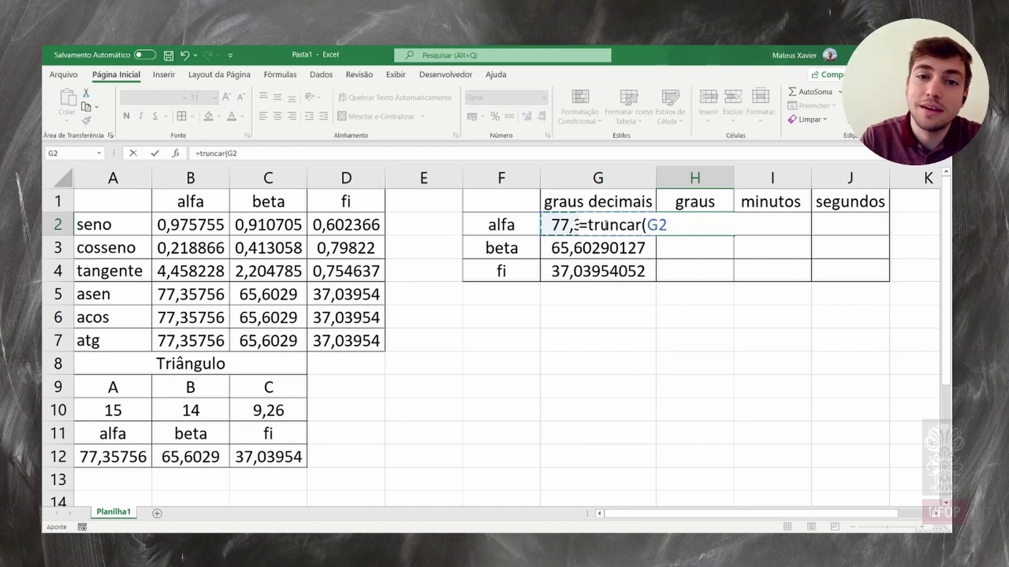
pyautogui.press('Return')
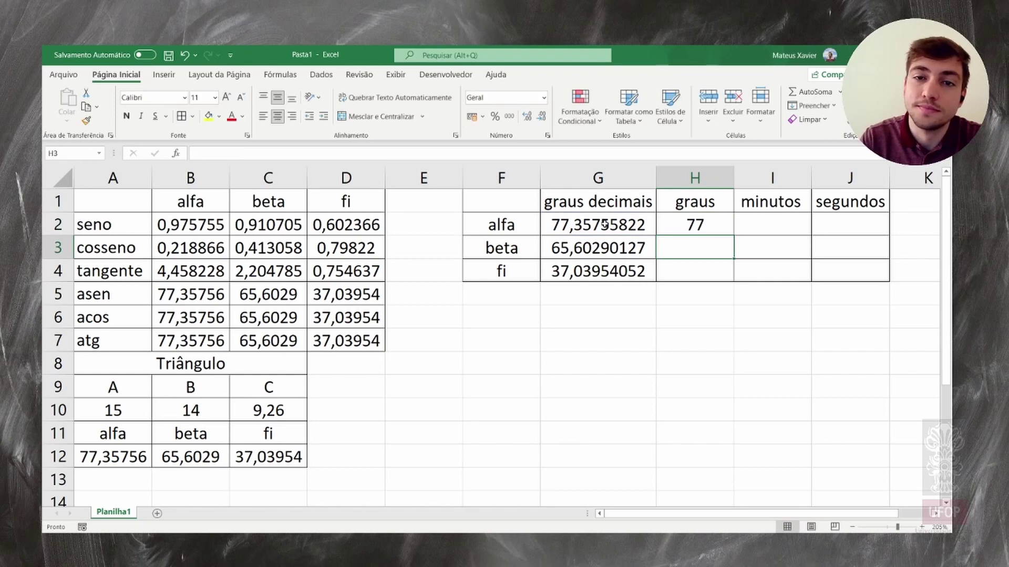
# Review the TRUNCAR formula in H2 and fill it down to H4.
pyautogui.click(720, 226)
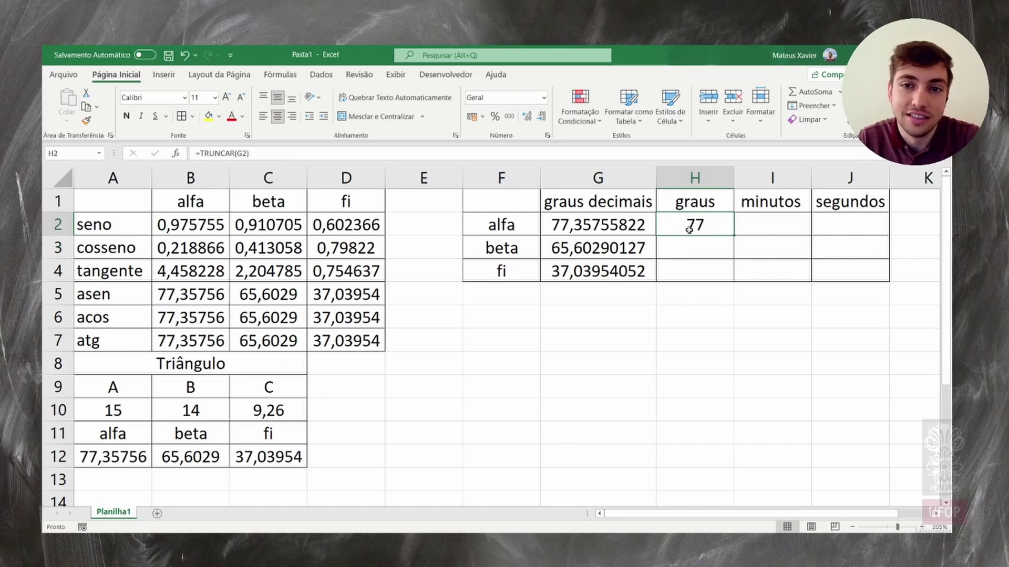
pyautogui.click(239, 153)
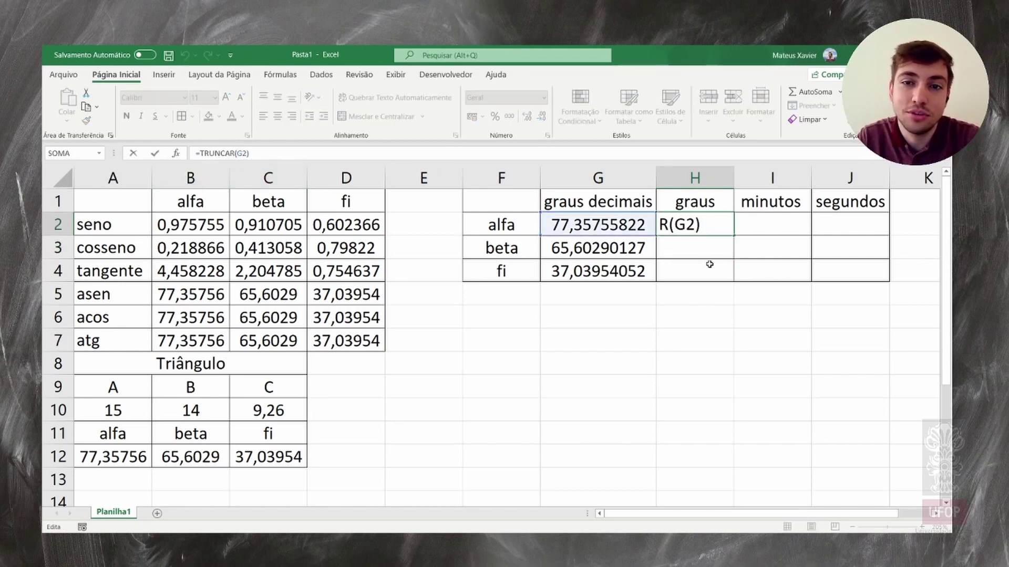
pyautogui.press('Tab')
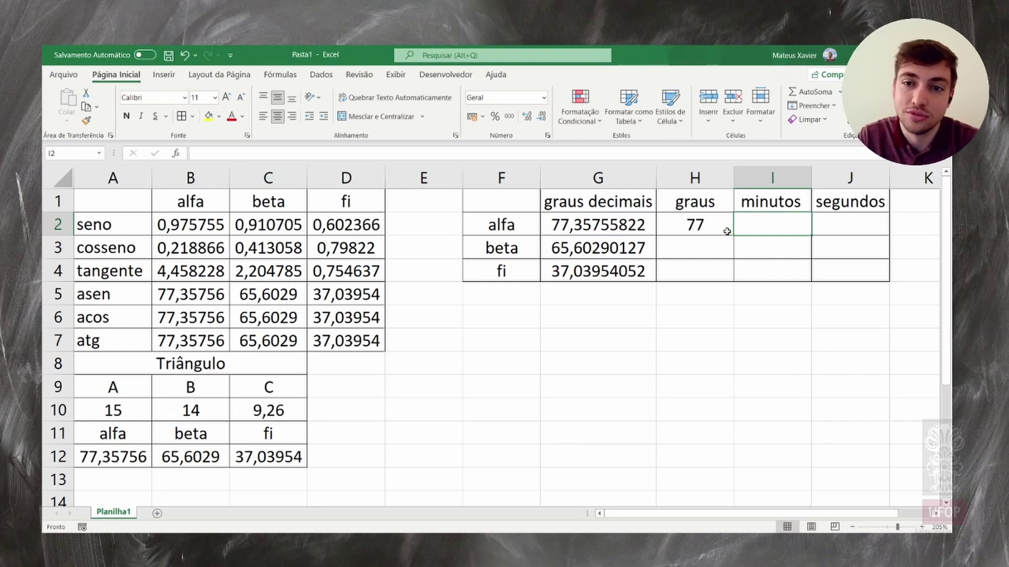
pyautogui.click(725, 231)
pyautogui.moveTo(734, 236); pyautogui.dragTo(736, 275)
pyautogui.click(721, 299)
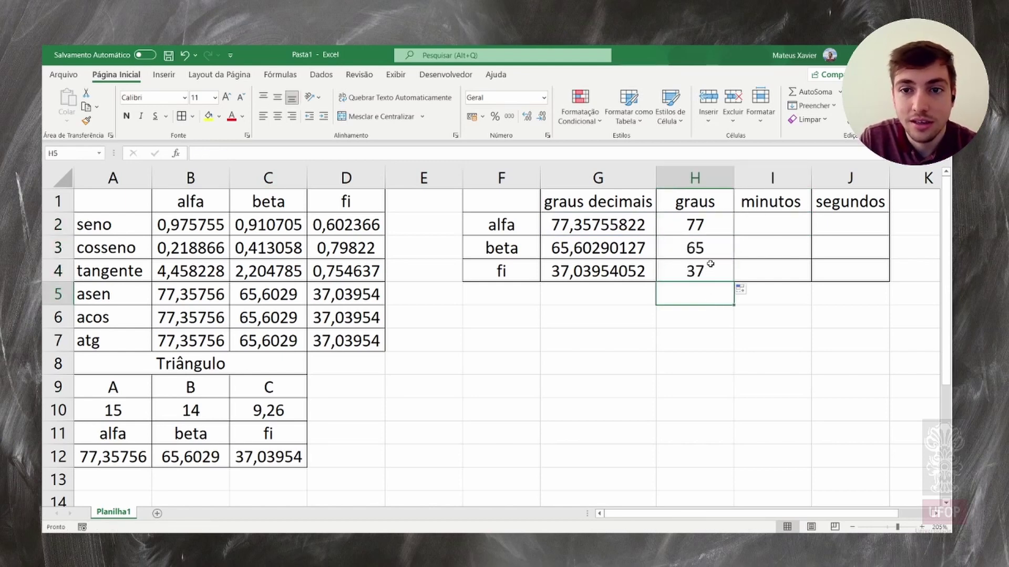
# Check which decimal-degree cells the copied TRUNCAR formulas in H4 and H3 refer to.
pyautogui.click(711, 264)
pyautogui.press('F2')
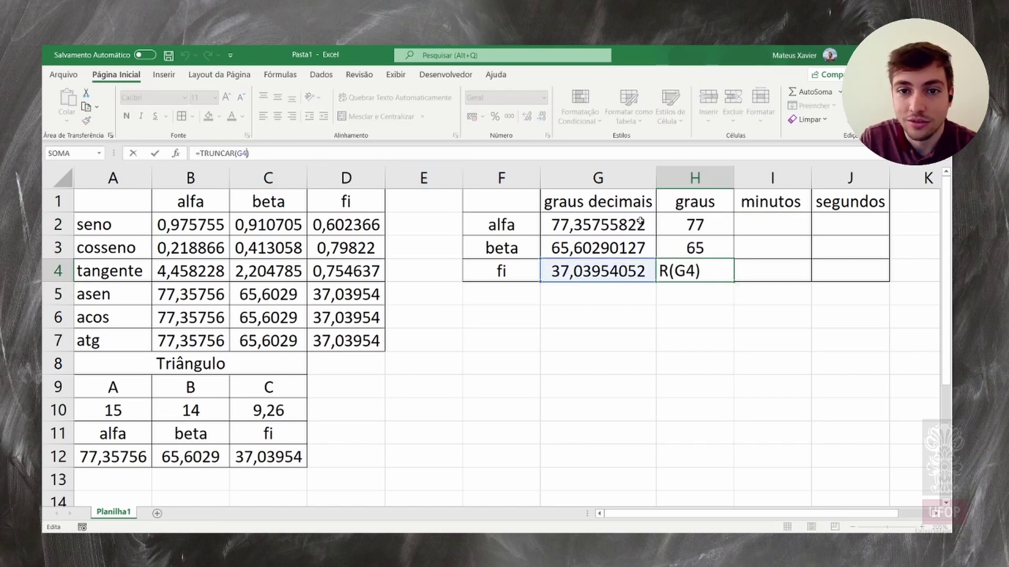
pyautogui.press('Escape')
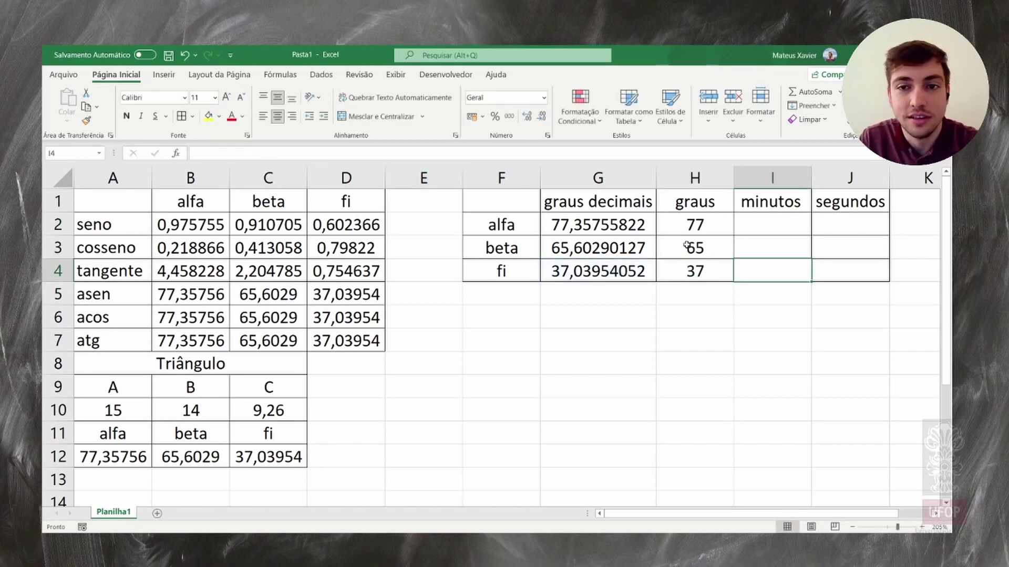
pyautogui.click(695, 248)
pyautogui.press('F2')
pyautogui.press('Tab')
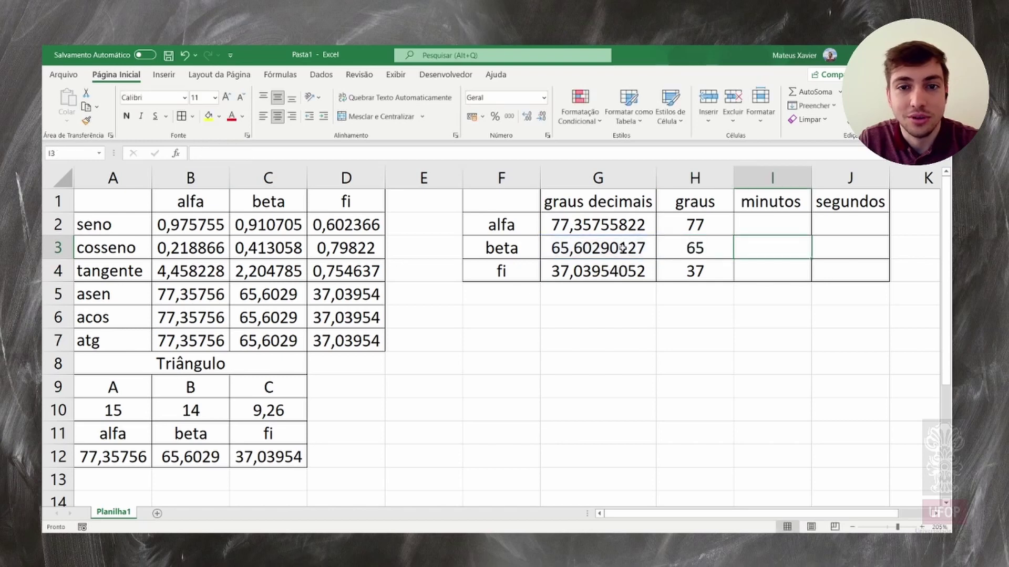
pyautogui.click(699, 248)
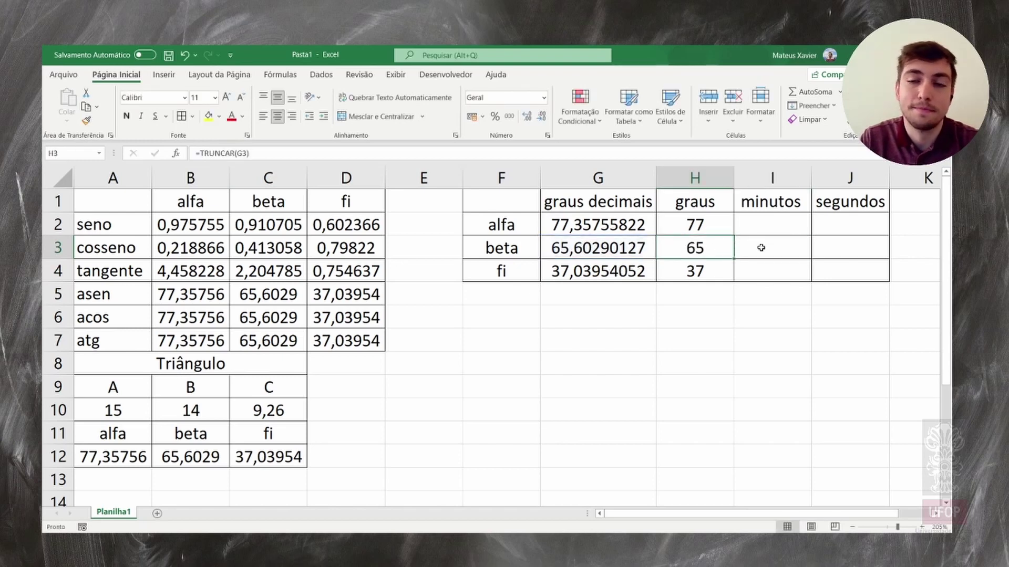
# Calculate alfa's decimal minutes in I2 with the formula =(G2-H2)*60.
pyautogui.click(761, 225)
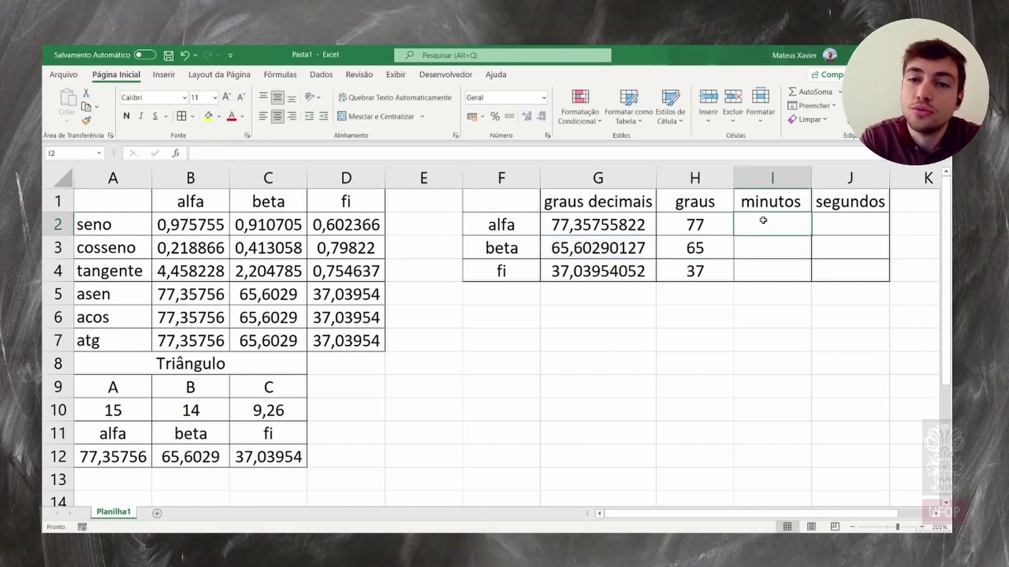
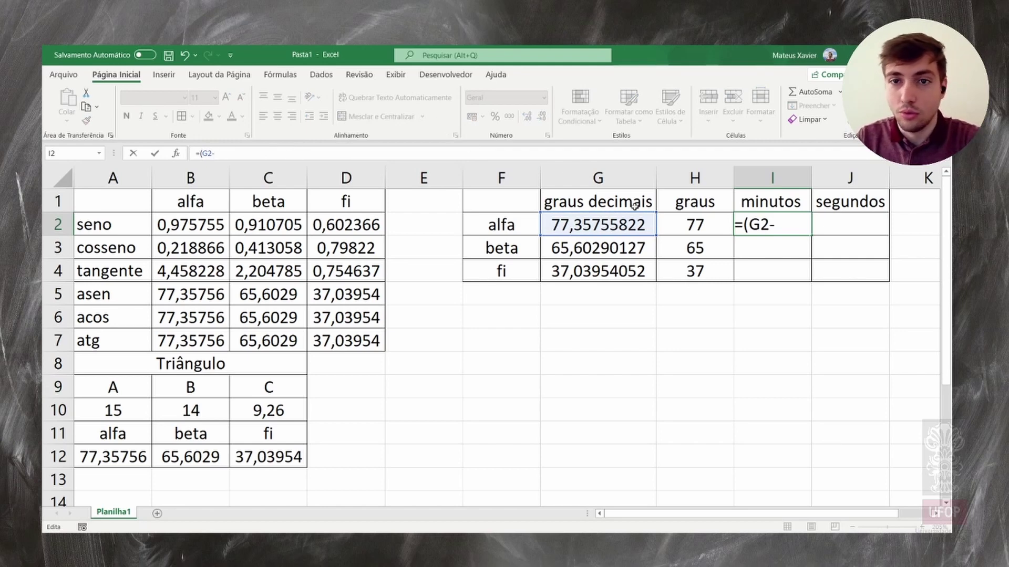
pyautogui.click(676, 226)
pyautogui.click(303, 153)
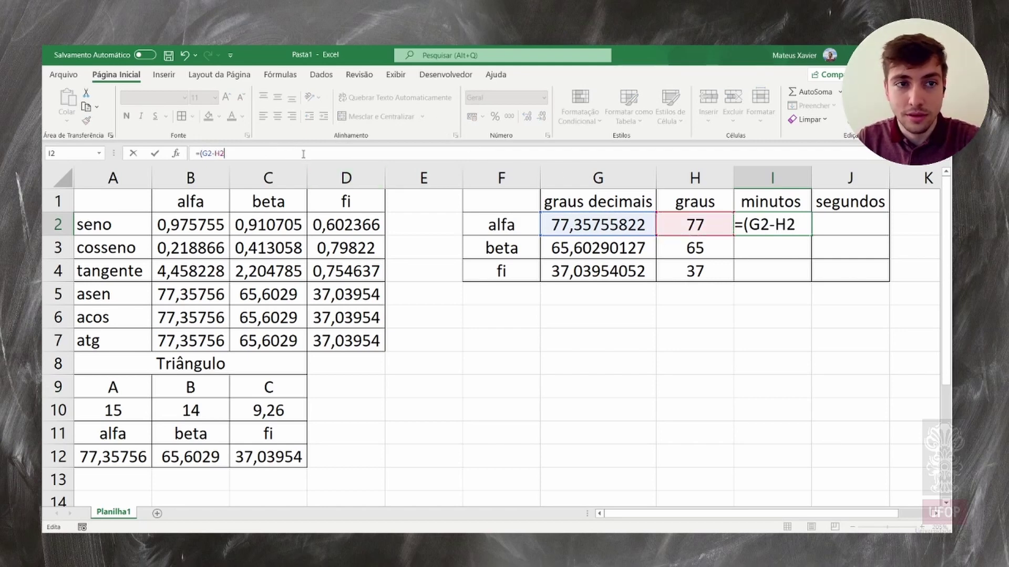
pyautogui.write(')*60')
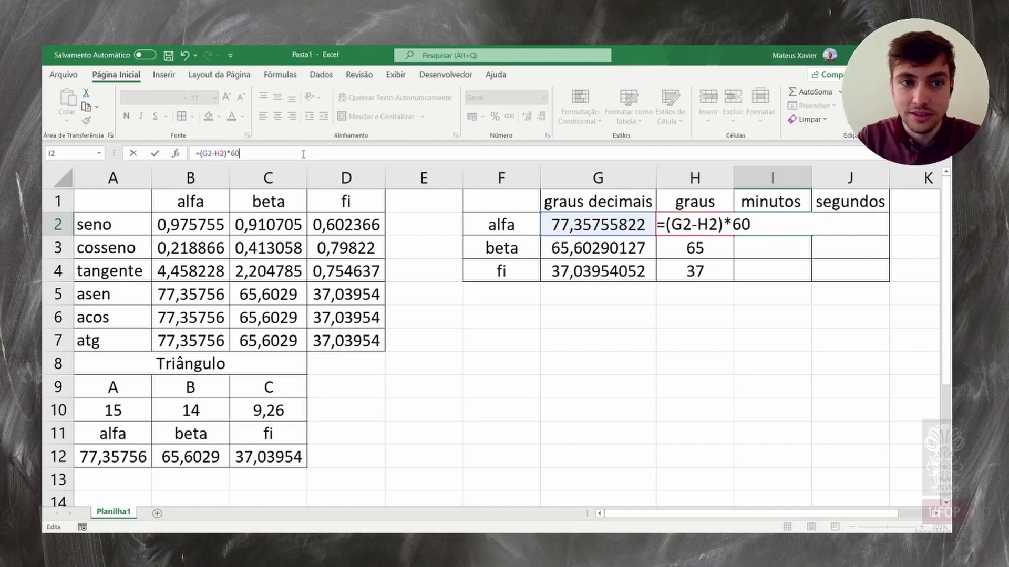
pyautogui.press('Return')
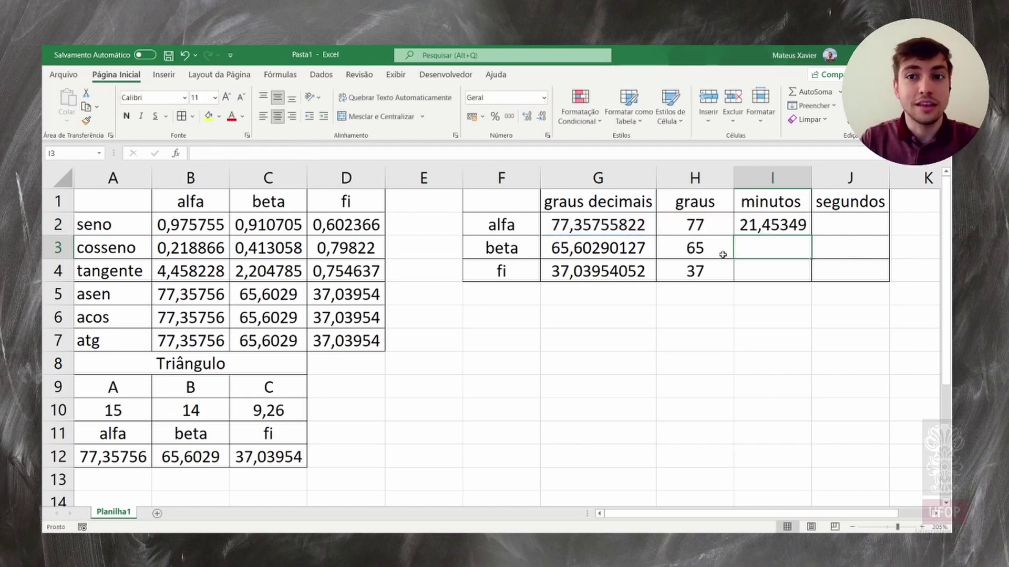
# Wrap the minutes formula in I2 in TRUNCAR so it reads =truncar((G2-H2)*60).
pyautogui.click(787, 229)
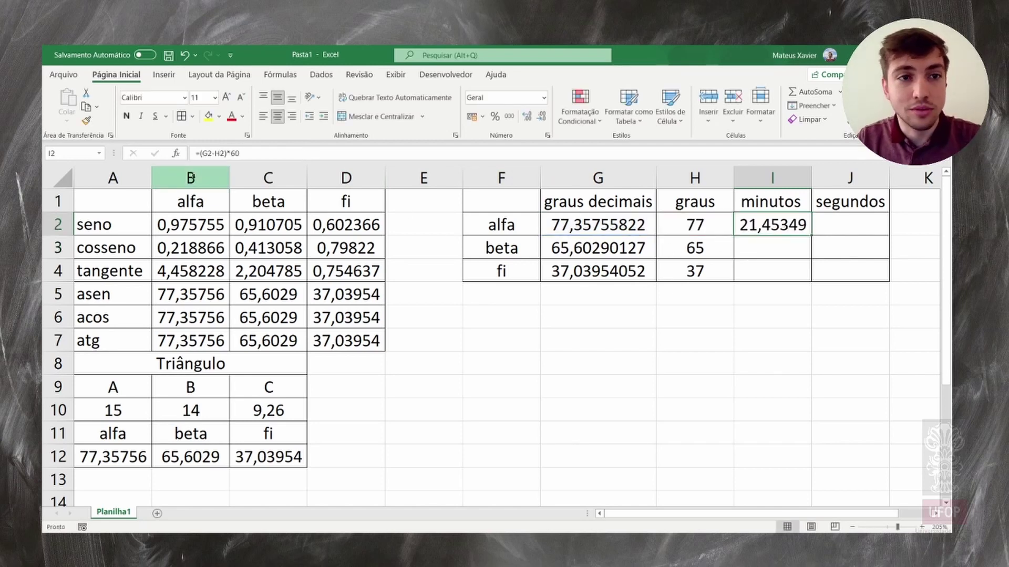
pyautogui.click(198, 154)
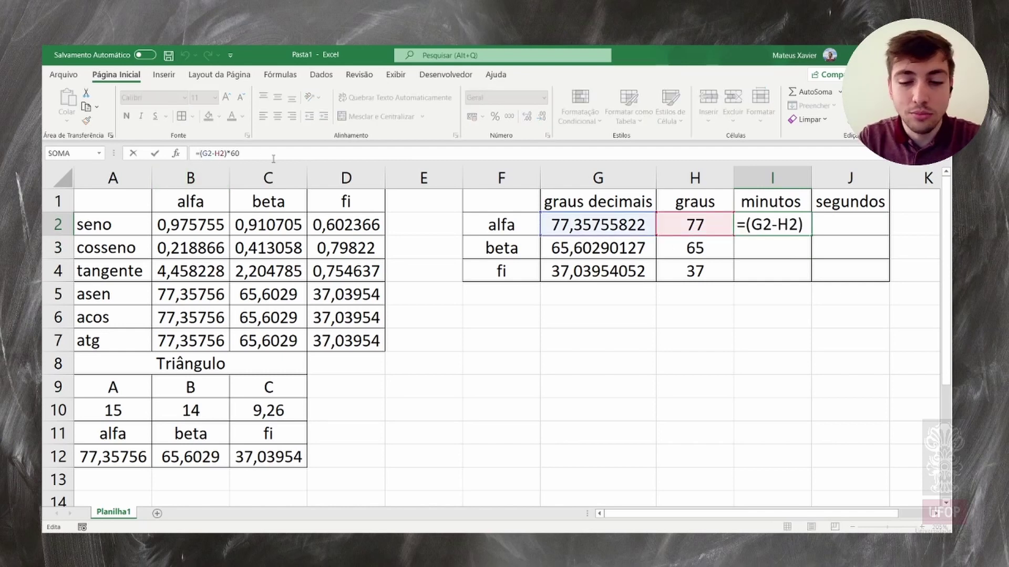
pyautogui.write('(')
pyautogui.write('truncar')
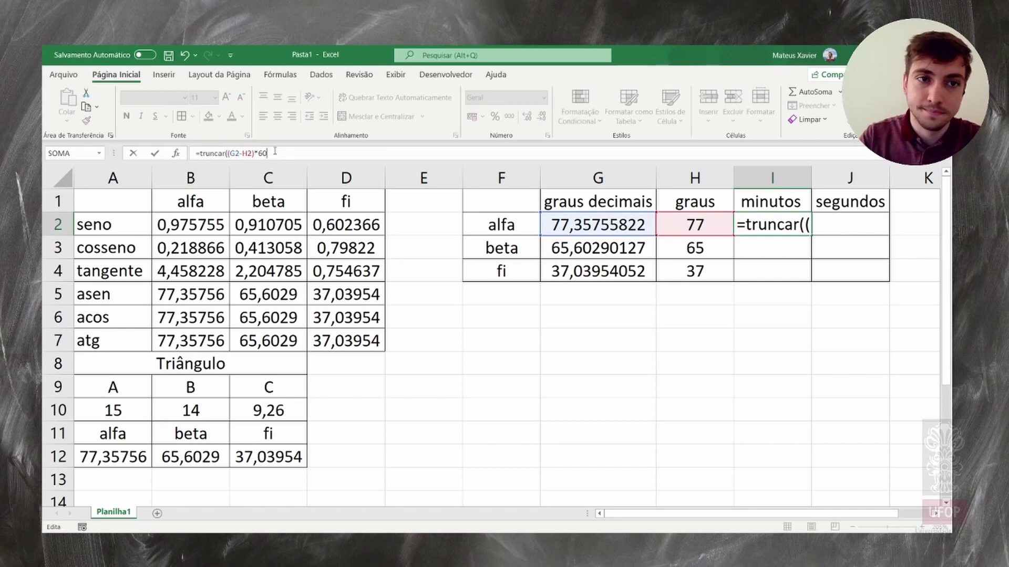
pyautogui.click(275, 153)
pyautogui.write(')')
pyautogui.press('Return')
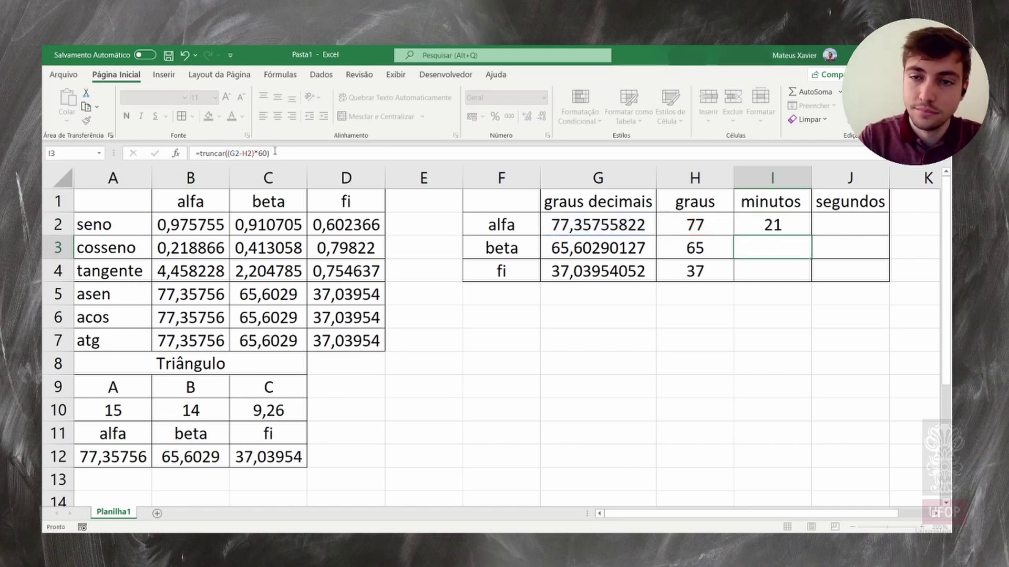
# Fill the truncated minutes formula from I2 down to I4 for beta and fi.
pyautogui.click(755, 225)
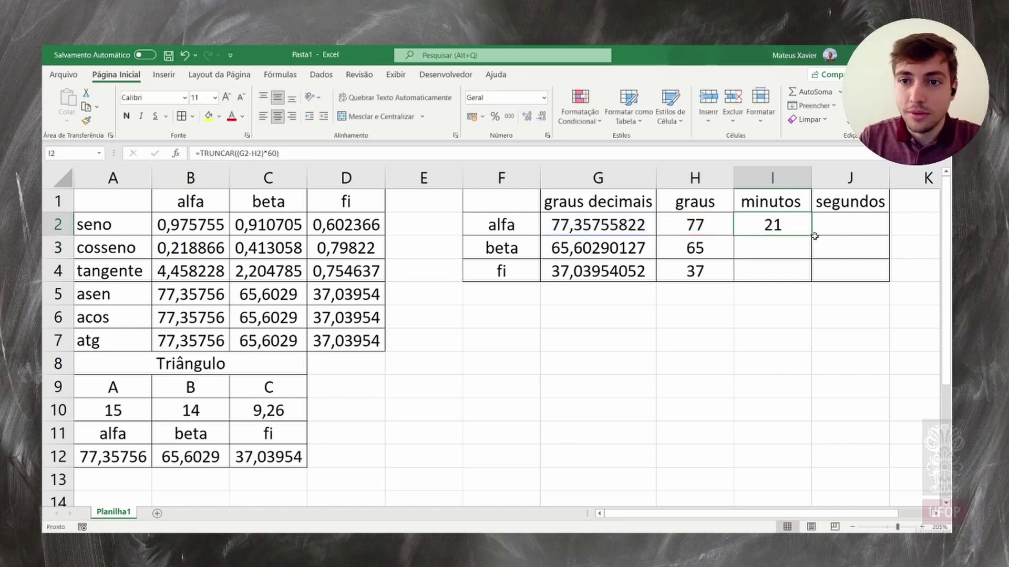
pyautogui.moveTo(812, 236); pyautogui.dragTo(808, 279)
pyautogui.click(789, 320)
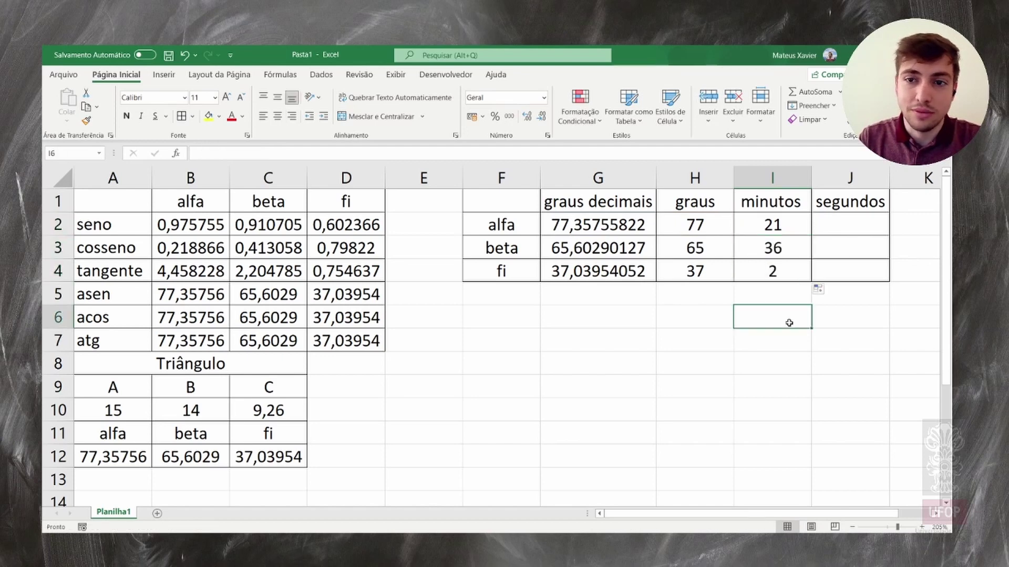
# Try fi's minutes formula in I4 without the TRUNCAR function, and undo that change.
pyautogui.click(782, 269)
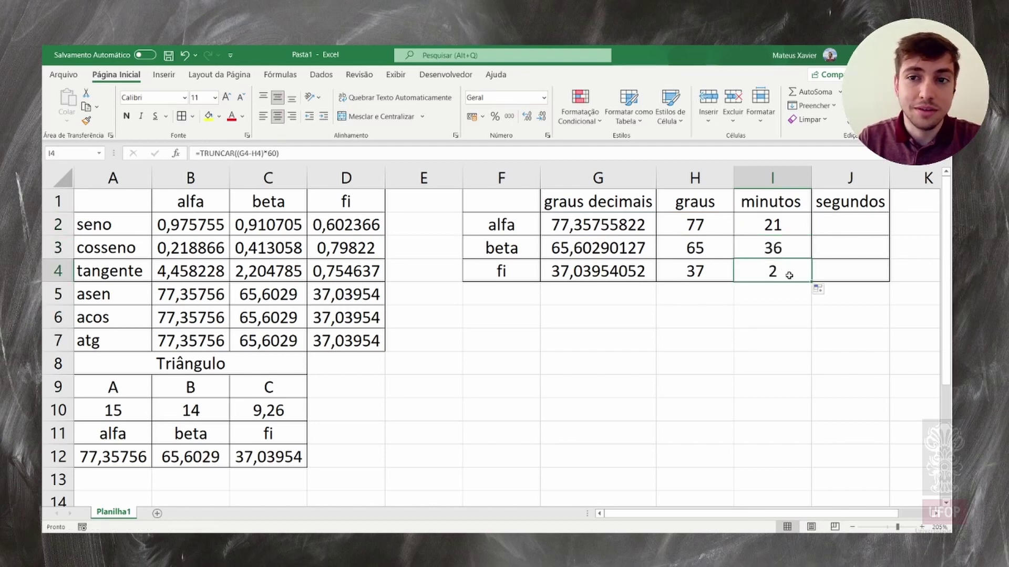
pyautogui.doubleClick(220, 154)
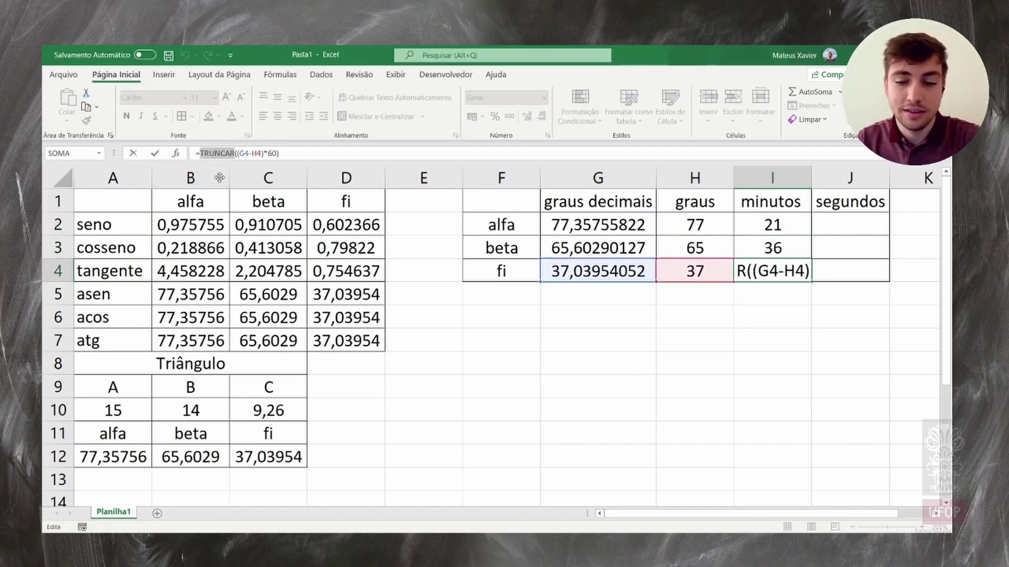
pyautogui.press('Delete')
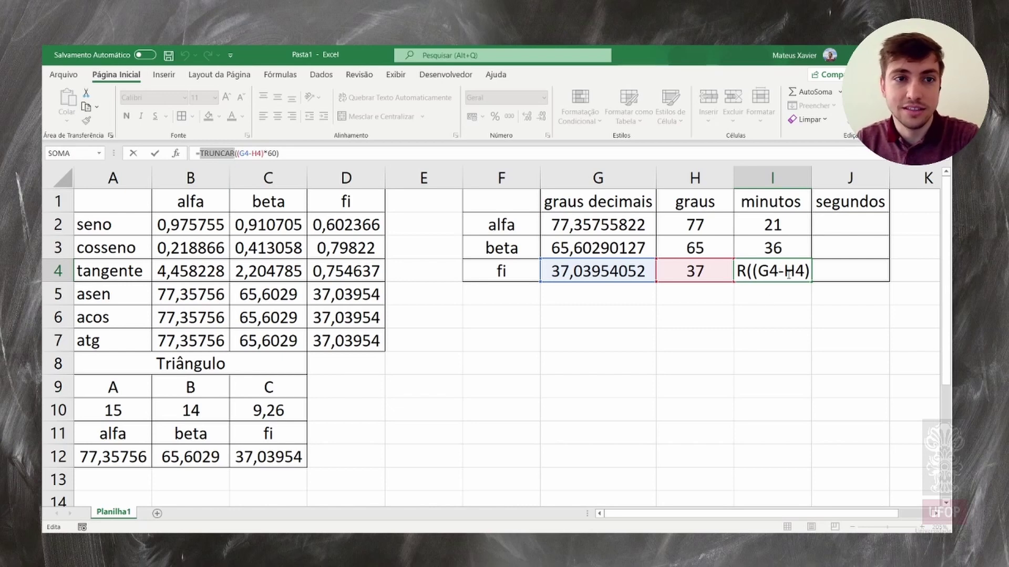
pyautogui.press('Return')
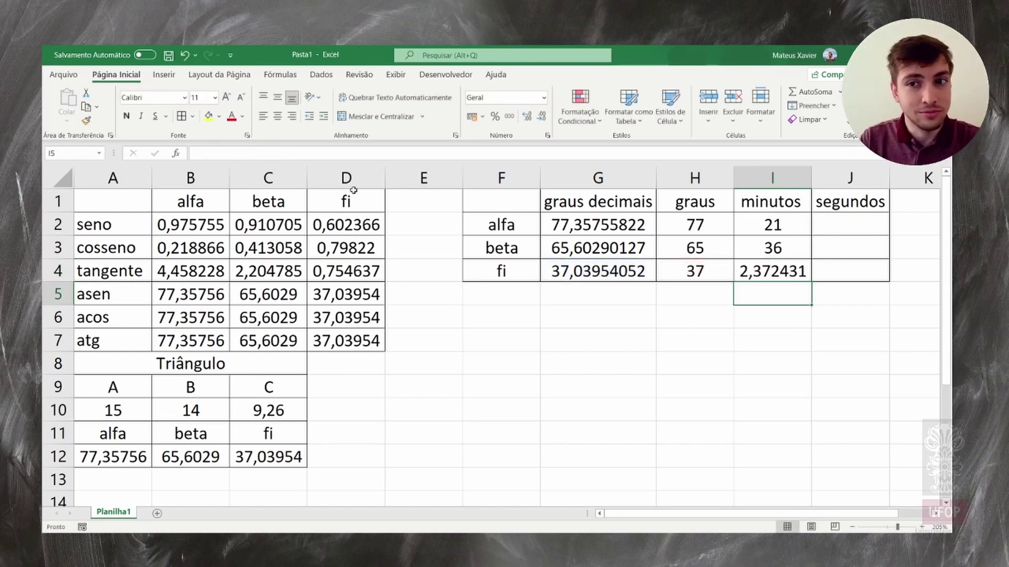
pyautogui.hotkey('ctrl', 'z')
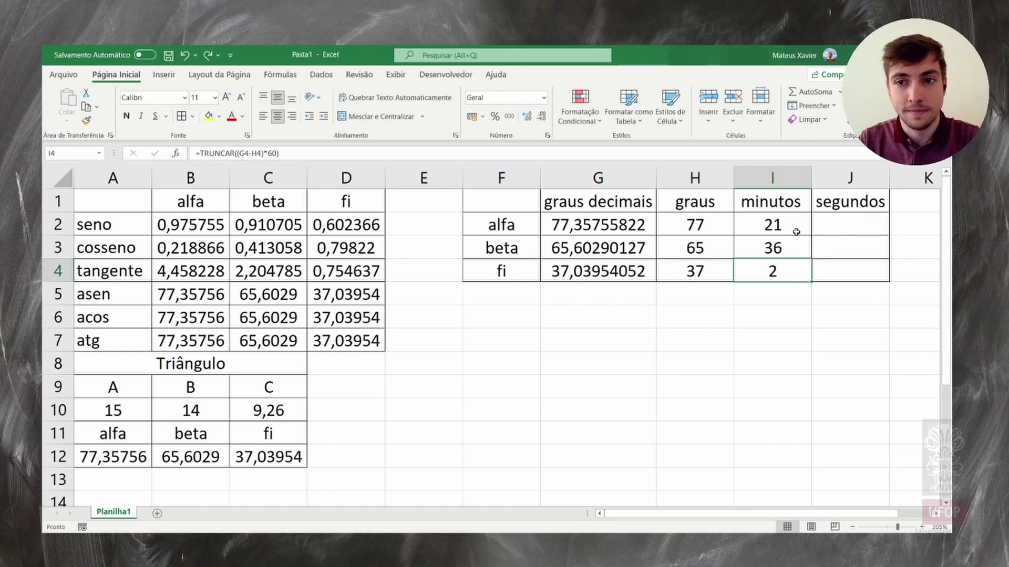
# Start alfa's seconds formula in J2 with the untruncated minutes expression =((G2-H2)*60).
pyautogui.click(871, 299)
pyautogui.click(841, 223)
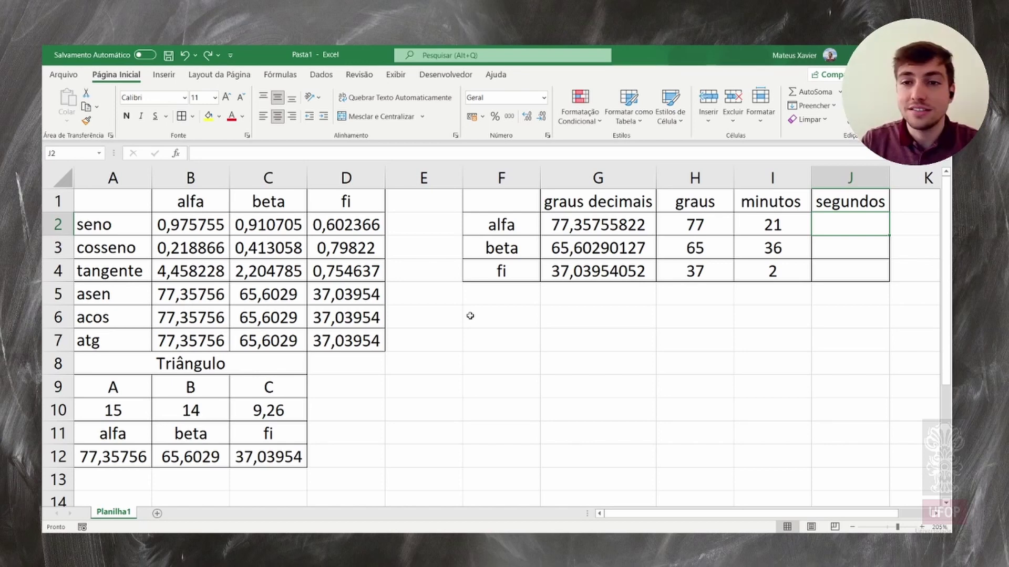
pyautogui.click(295, 152)
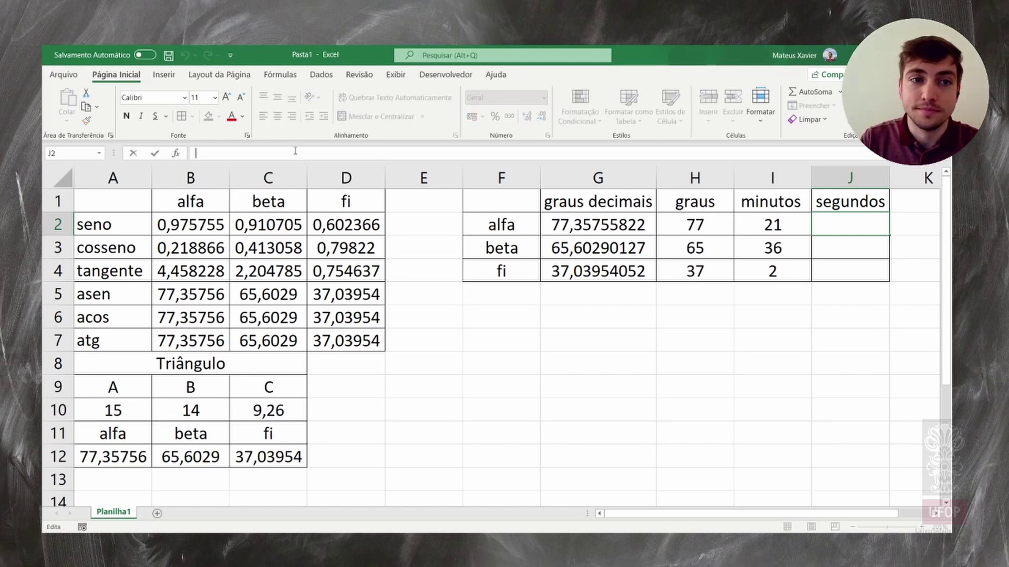
pyautogui.write('=')
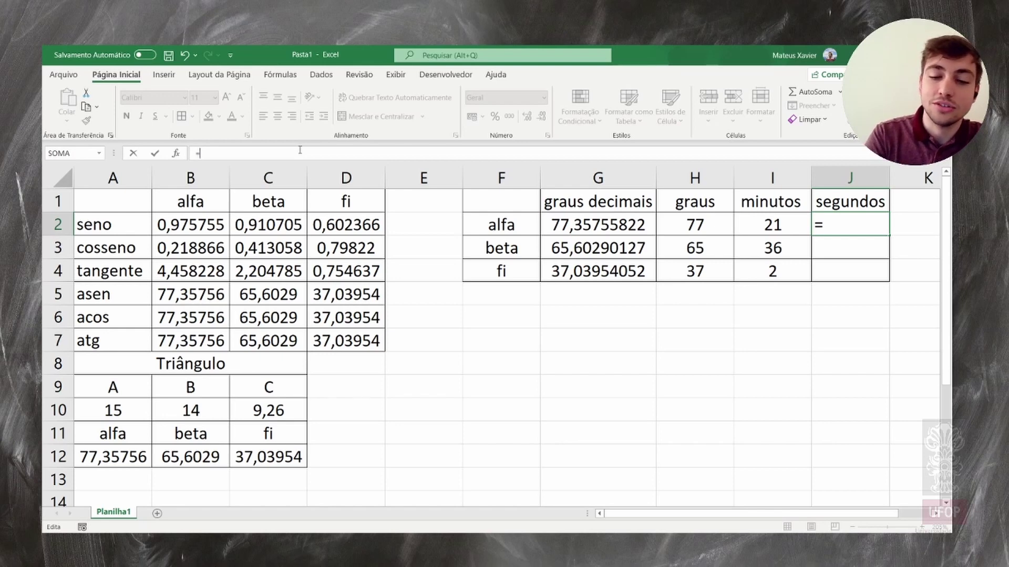
pyautogui.write('(')
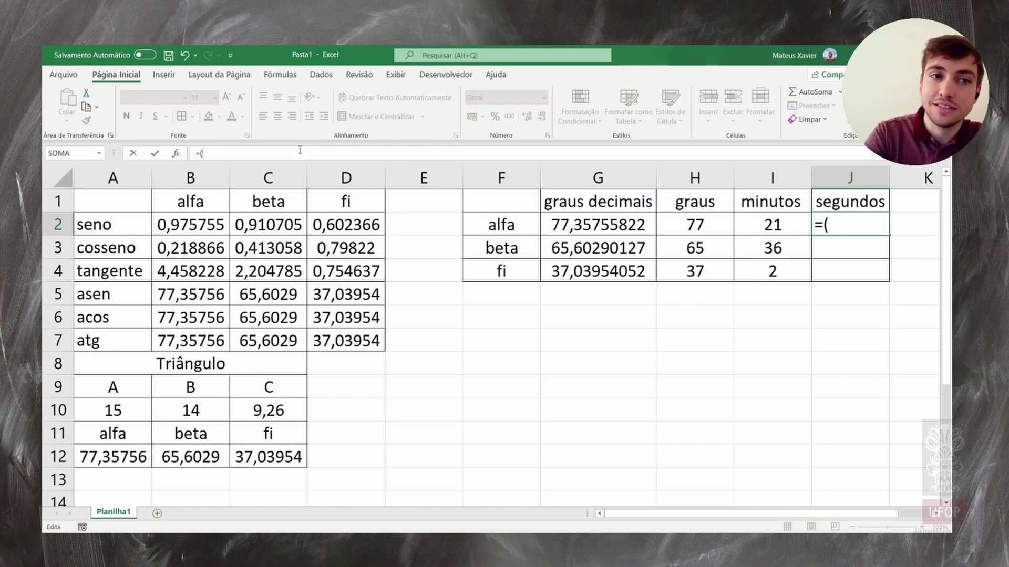
pyautogui.click(585, 225)
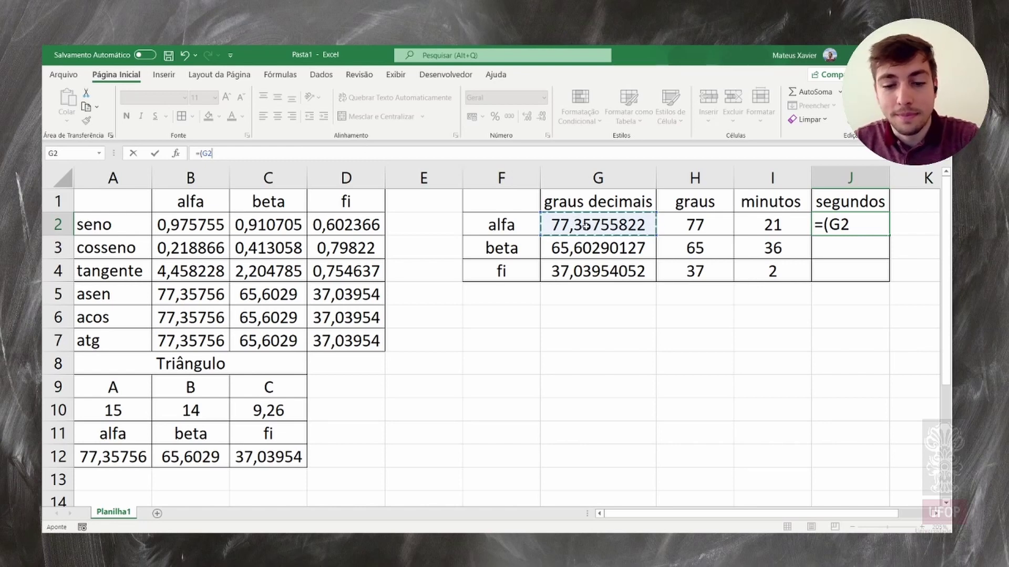
pyautogui.write('-')
pyautogui.click(712, 218)
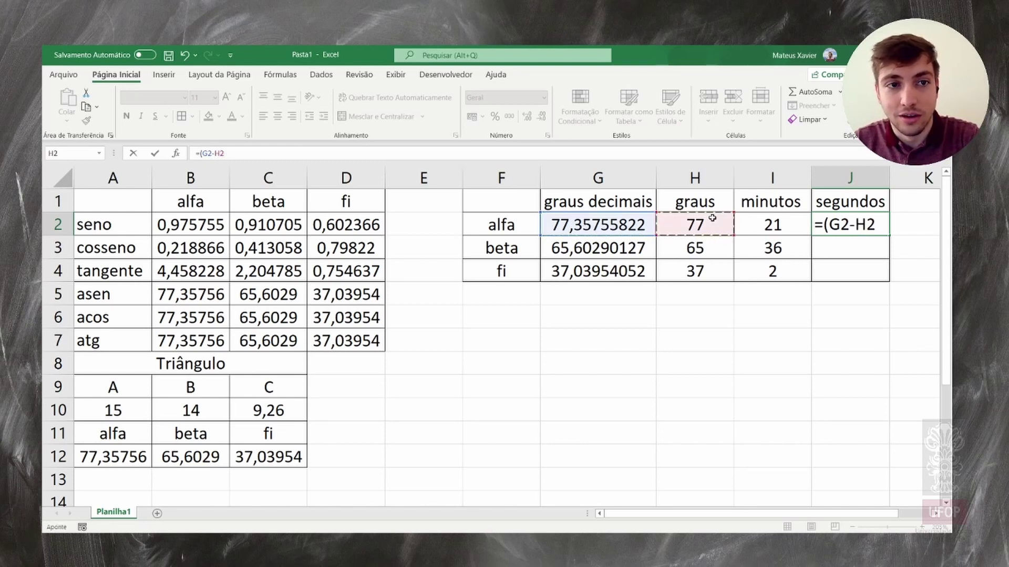
pyautogui.write(')*')
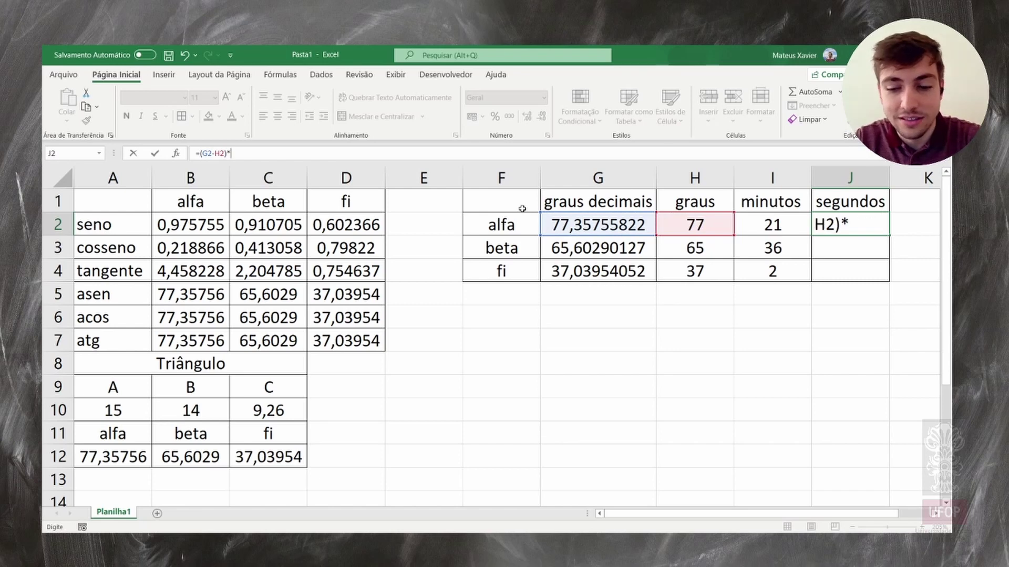
pyautogui.write('60)')
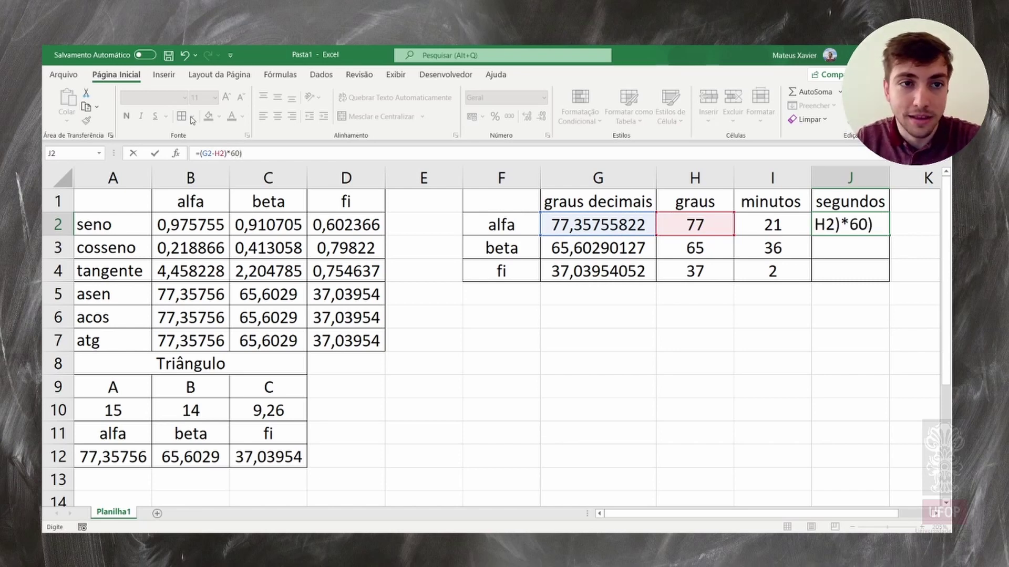
pyautogui.click(202, 152)
pyautogui.write('(')
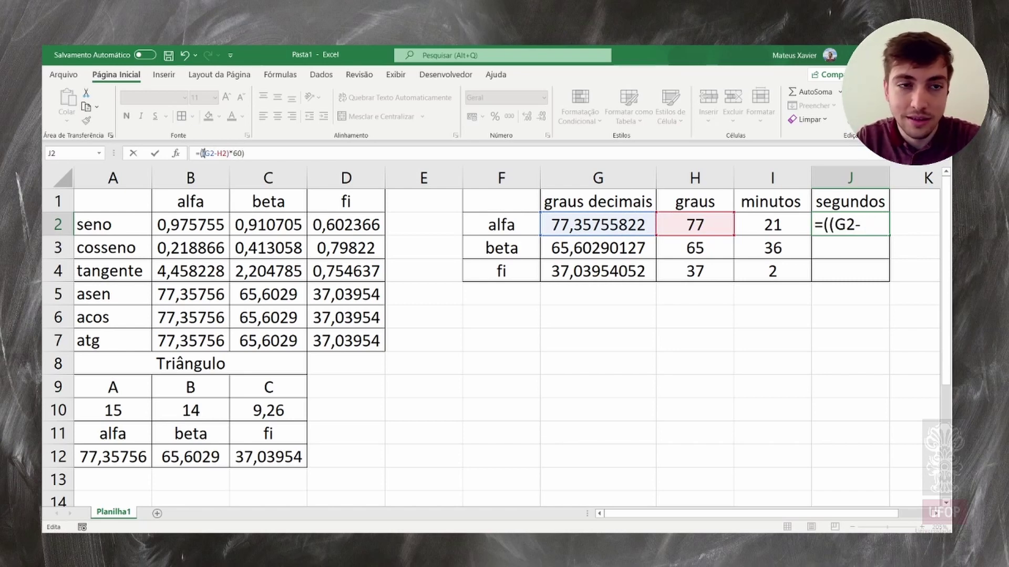
# Extend alfa's seconds formula in J2 by subtracting the truncated minutes expression truncar((G2-H2)*60).
pyautogui.click(254, 155)
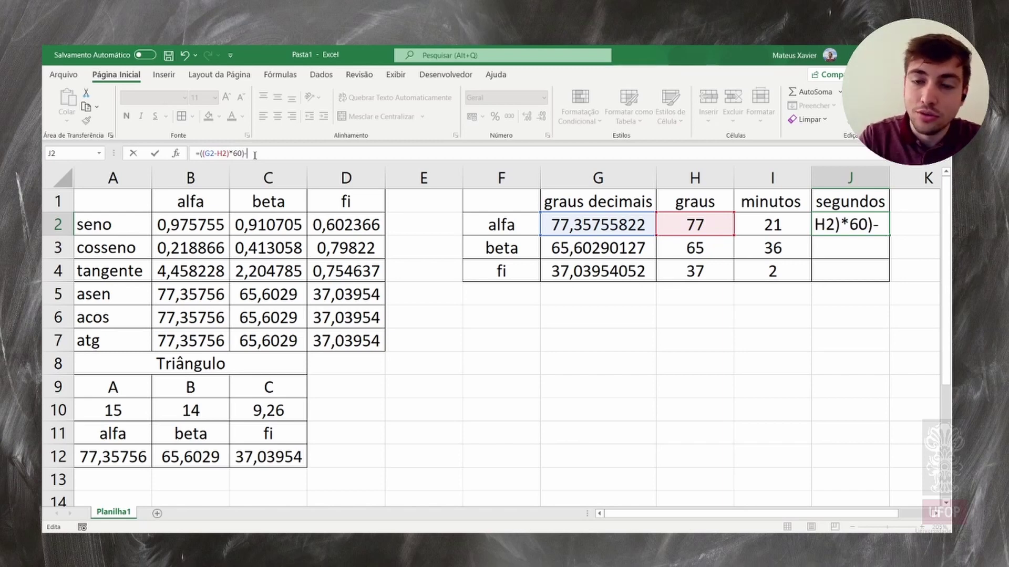
pyautogui.write('-')
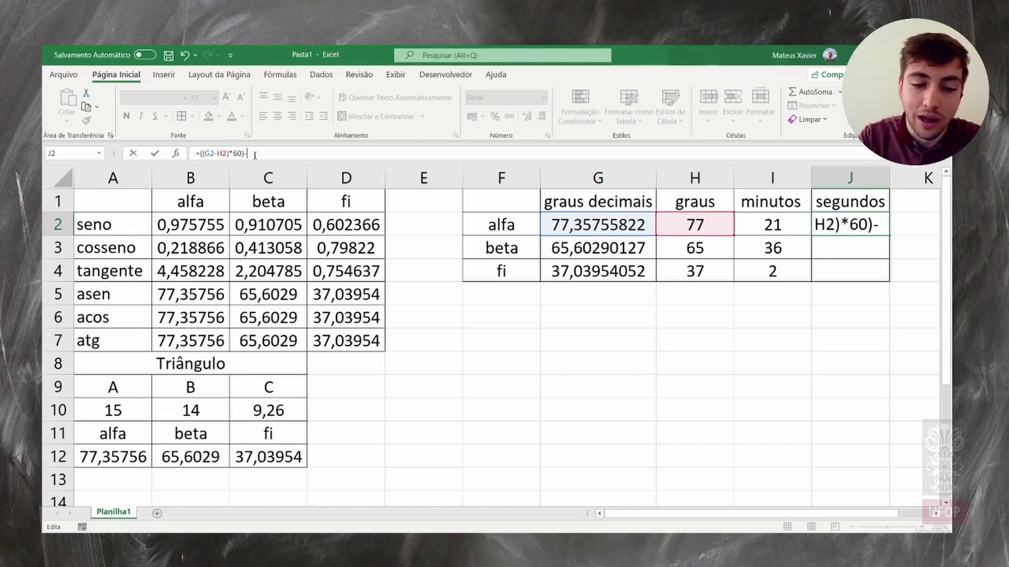
pyautogui.write('truncar')
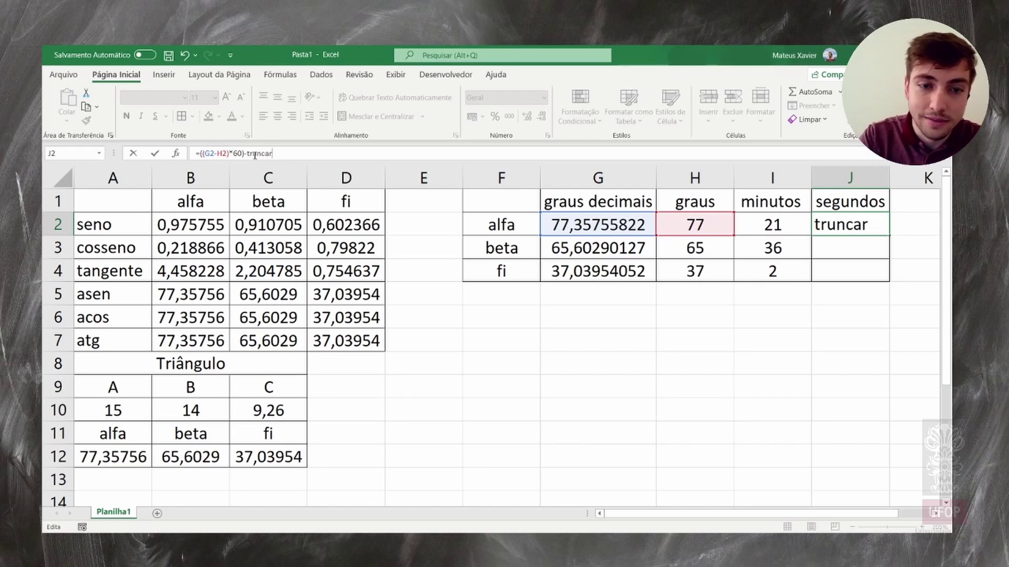
pyautogui.write('(')
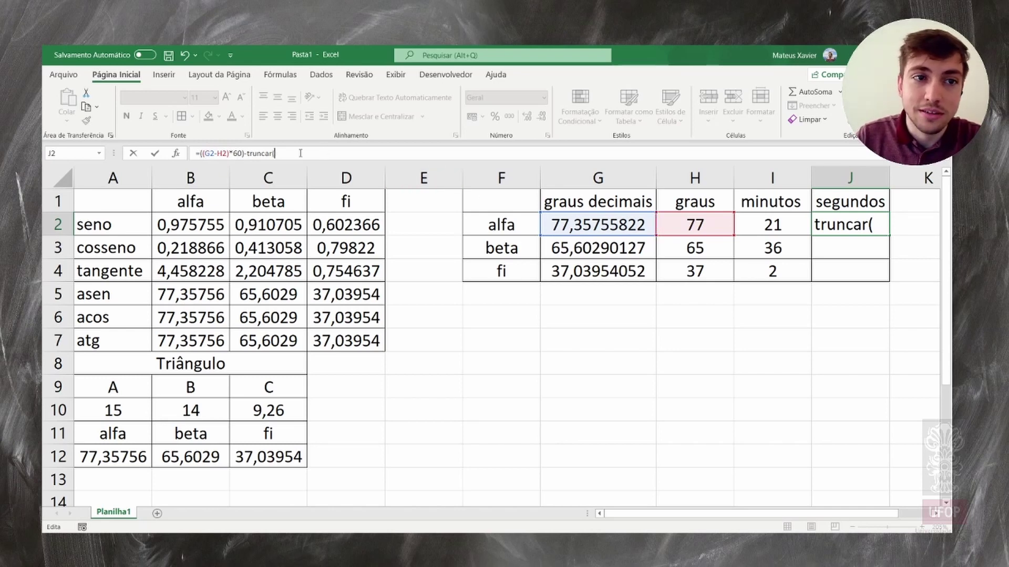
pyautogui.write('(')
pyautogui.click(585, 225)
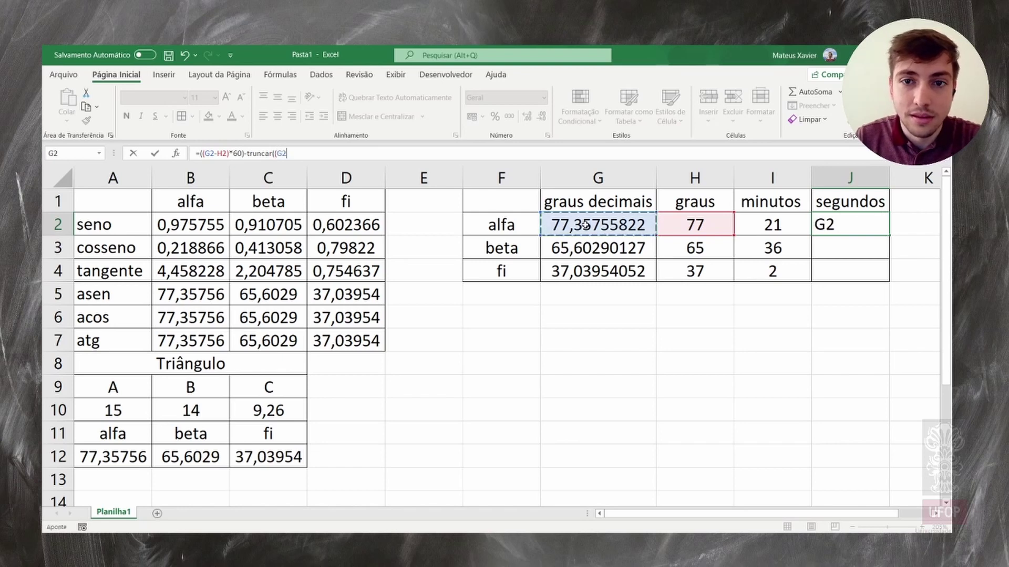
pyautogui.write('-')
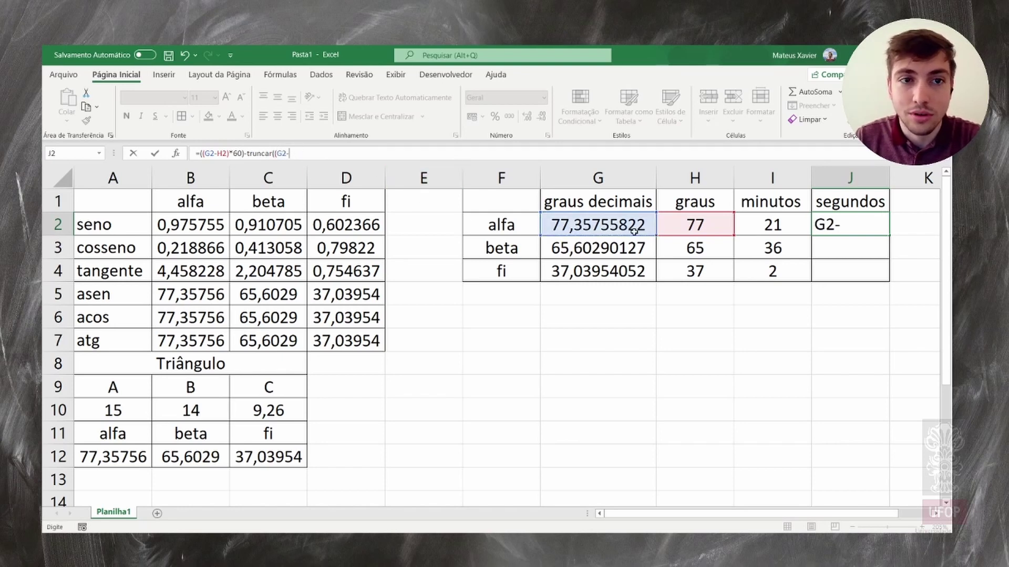
pyautogui.click(693, 225)
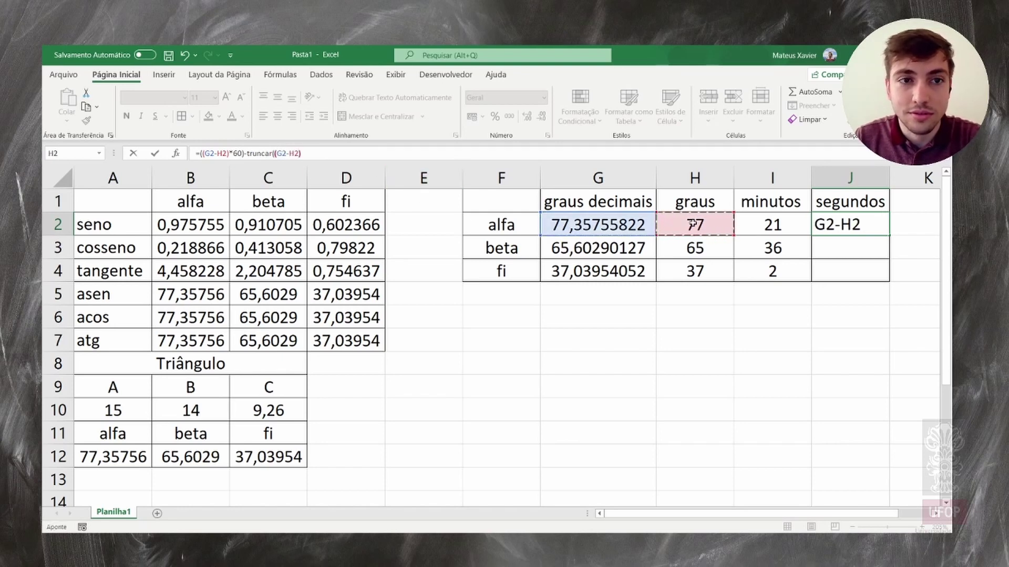
pyautogui.write(')*60')
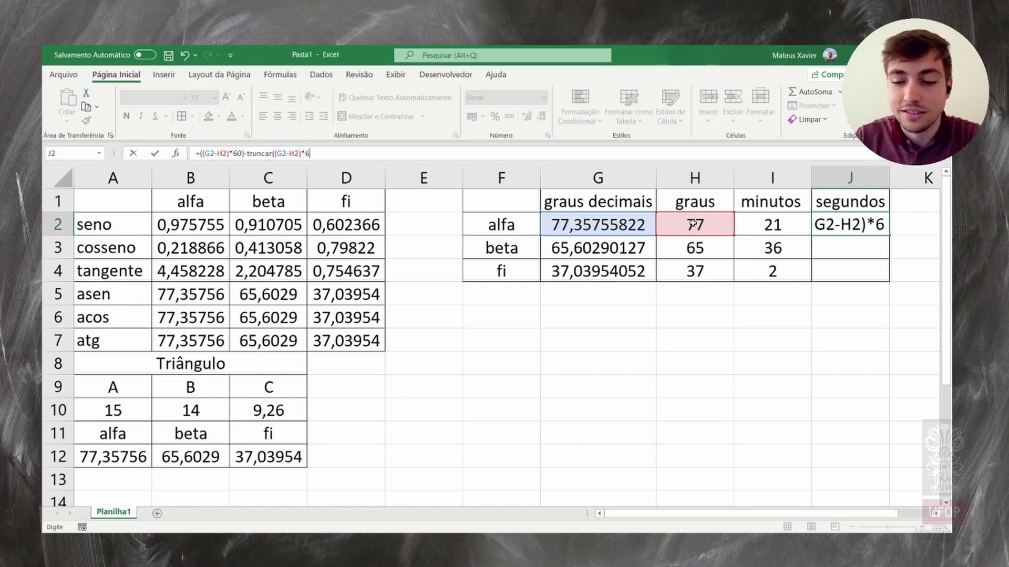
pyautogui.write(')')
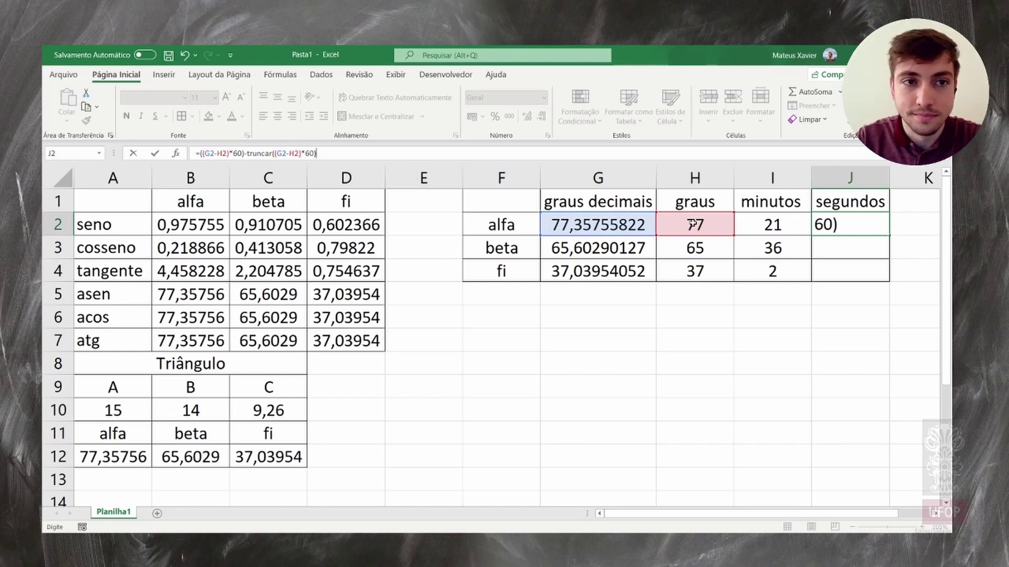
pyautogui.write(')')
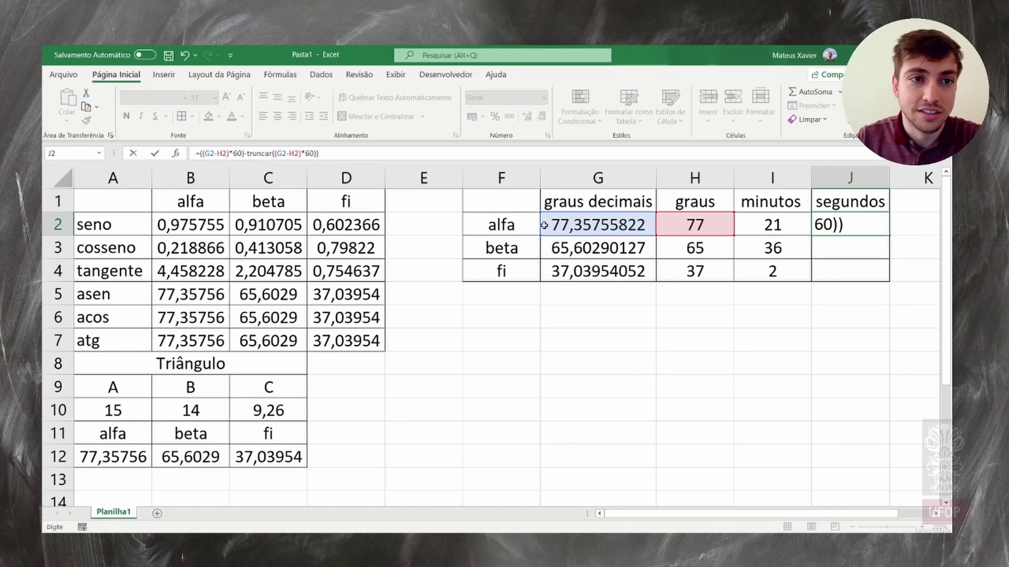
# Enclose the whole difference in J2 in parentheses and multiply it by 60, completing the formula =(((G2-H2)*60)-truncar((G2-H2)*60))*60.
pyautogui.click(202, 152)
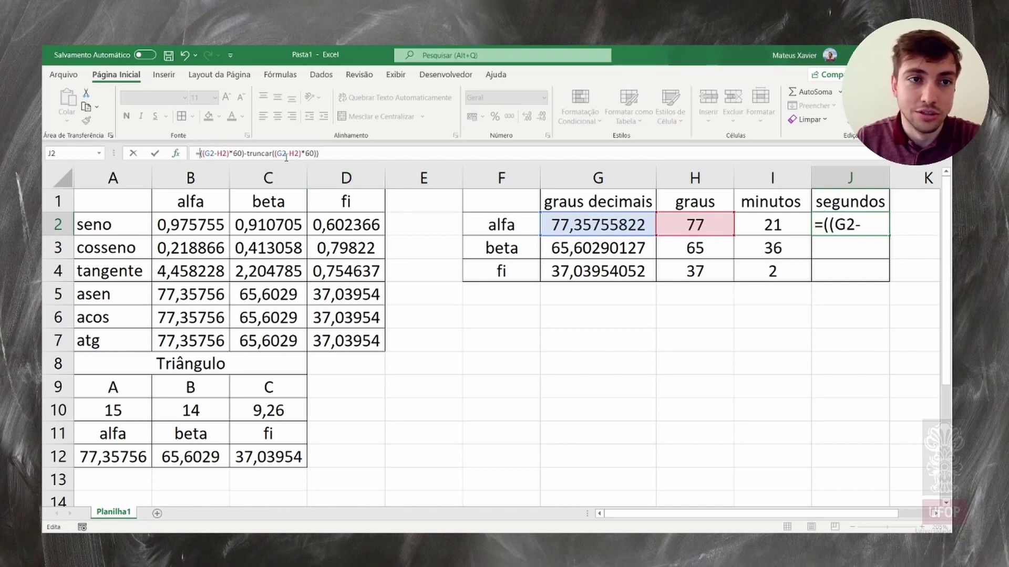
pyautogui.write('(')
pyautogui.click(336, 153)
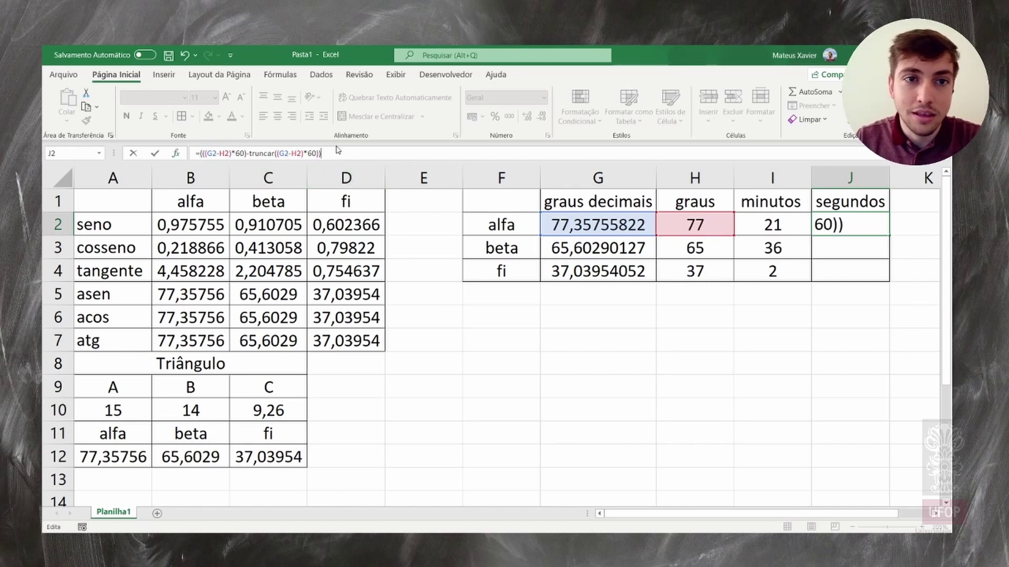
pyautogui.write('*60')
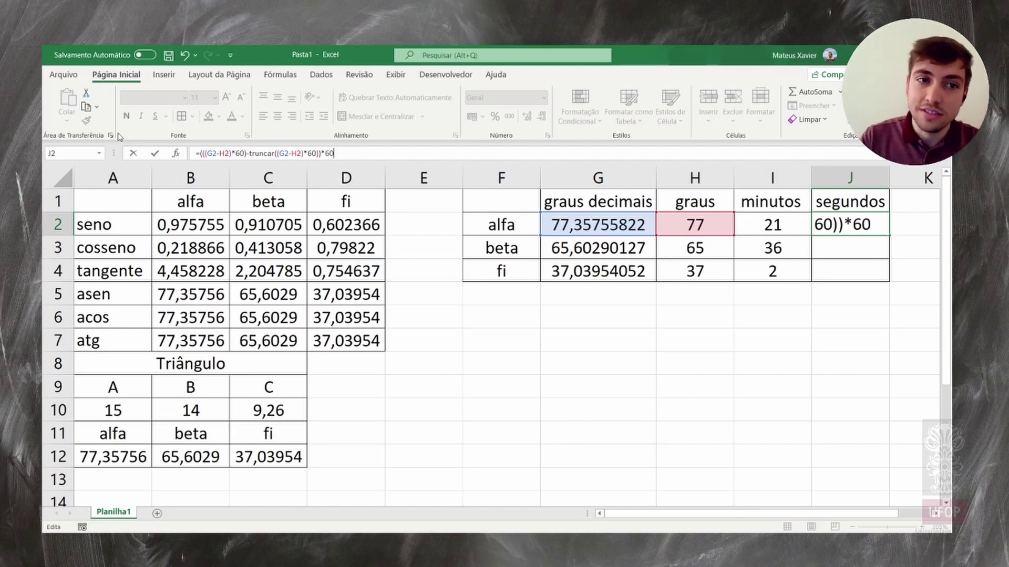
pyautogui.moveTo(203, 154); pyautogui.dragTo(247, 154)
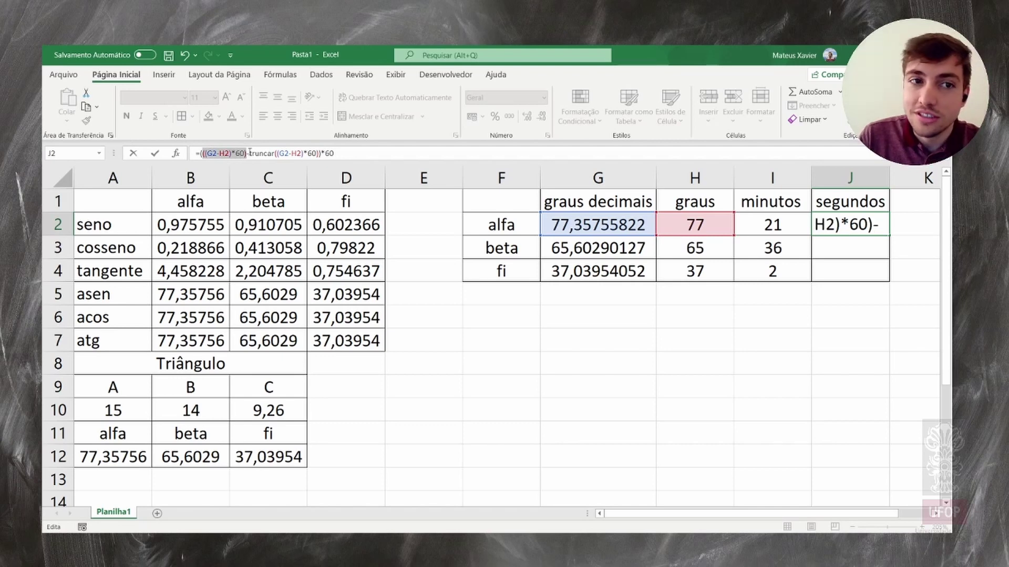
pyautogui.click(251, 153)
pyautogui.moveTo(249, 153); pyautogui.dragTo(319, 153)
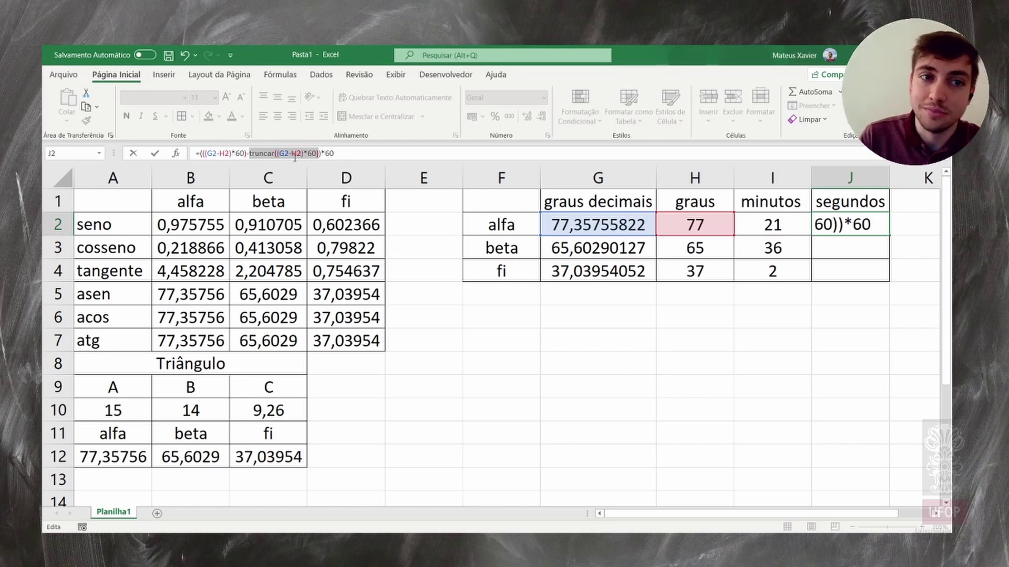
pyautogui.moveTo(321, 152); pyautogui.dragTo(275, 152)
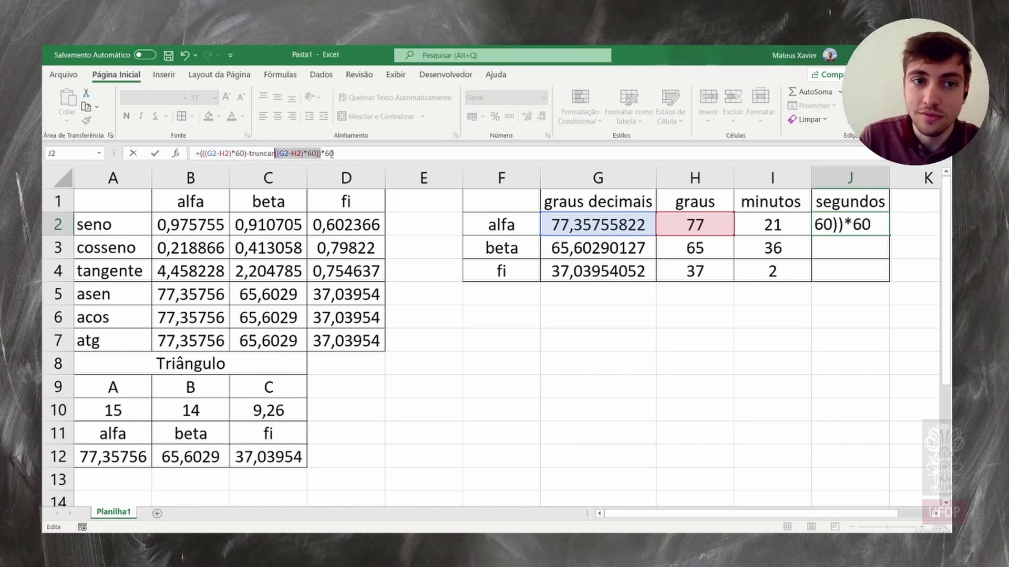
pyautogui.click(379, 152)
pyautogui.press('Return')
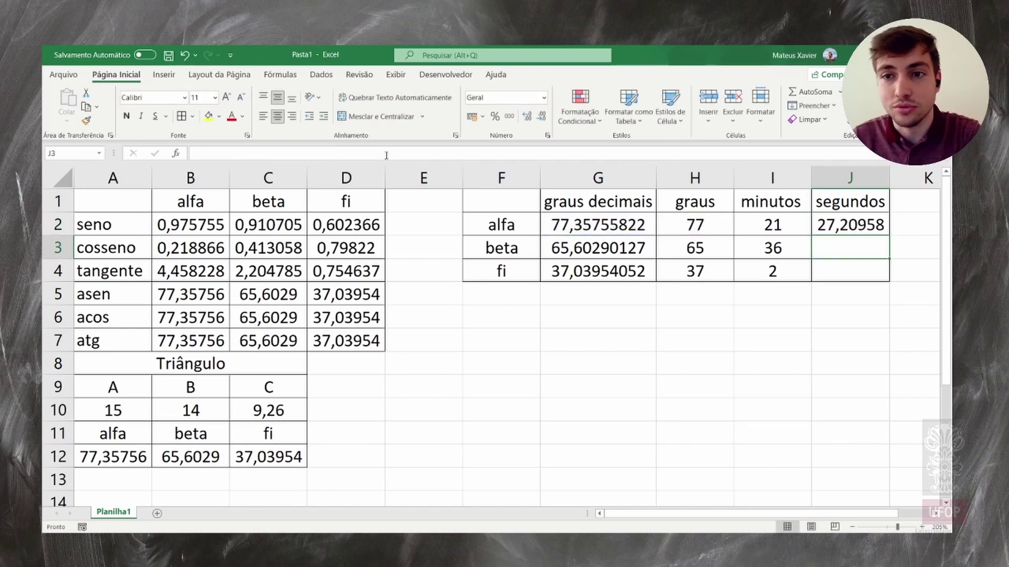
# Fill the seconds formula from J2 down to J4 for beta and fi.
pyautogui.click(851, 222)
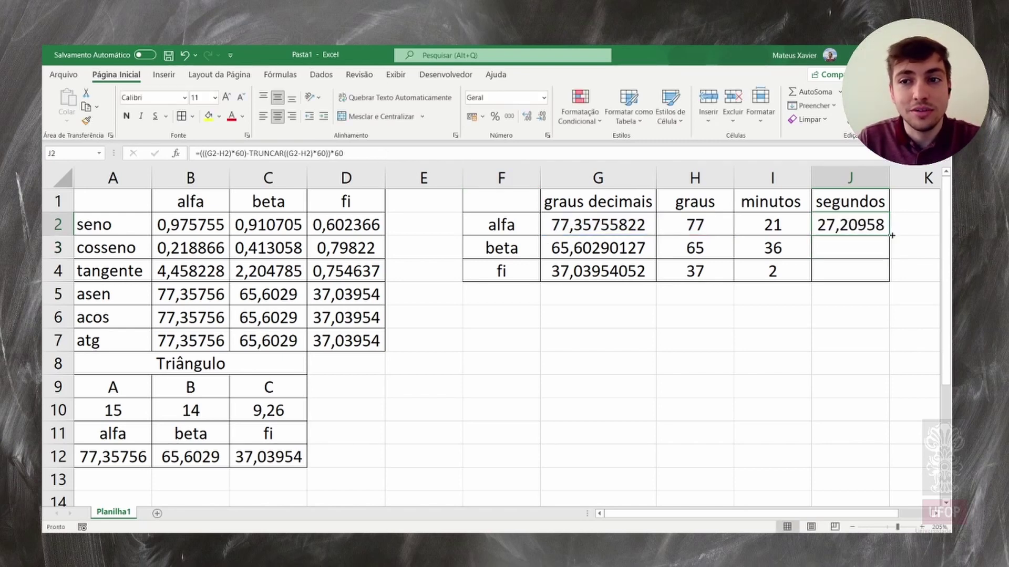
pyautogui.moveTo(888, 236); pyautogui.dragTo(885, 271)
pyautogui.click(836, 342)
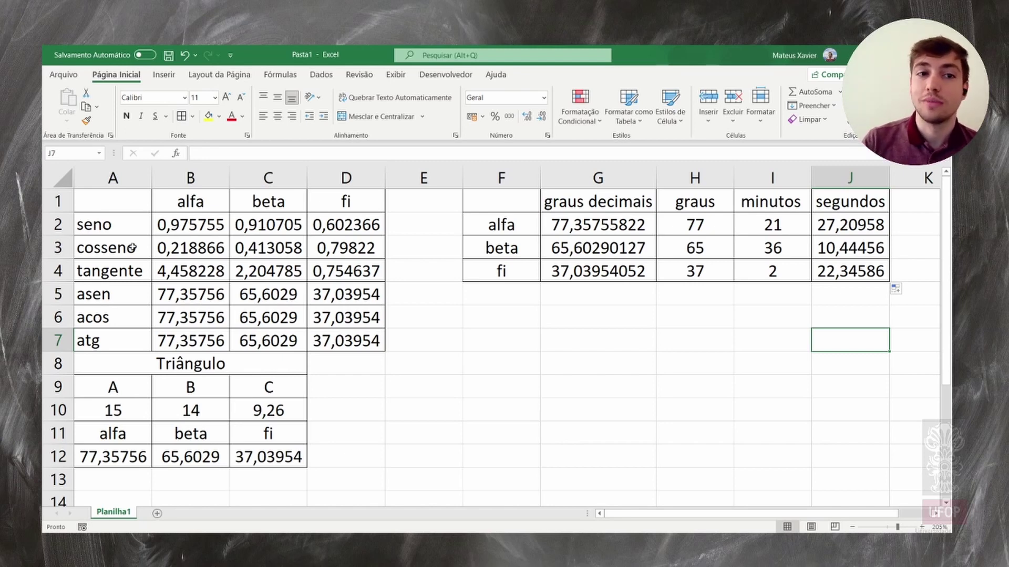
# Review the formulas for alfa's sine in B2, beta's tangent in C4 and alfa's arccosine in B6.
pyautogui.click(161, 225)
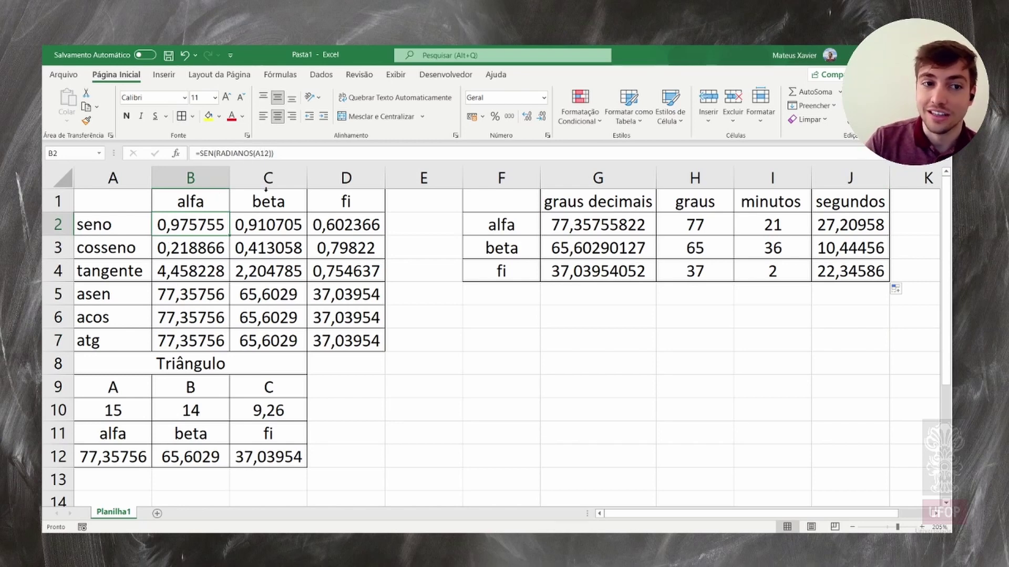
pyautogui.click(278, 272)
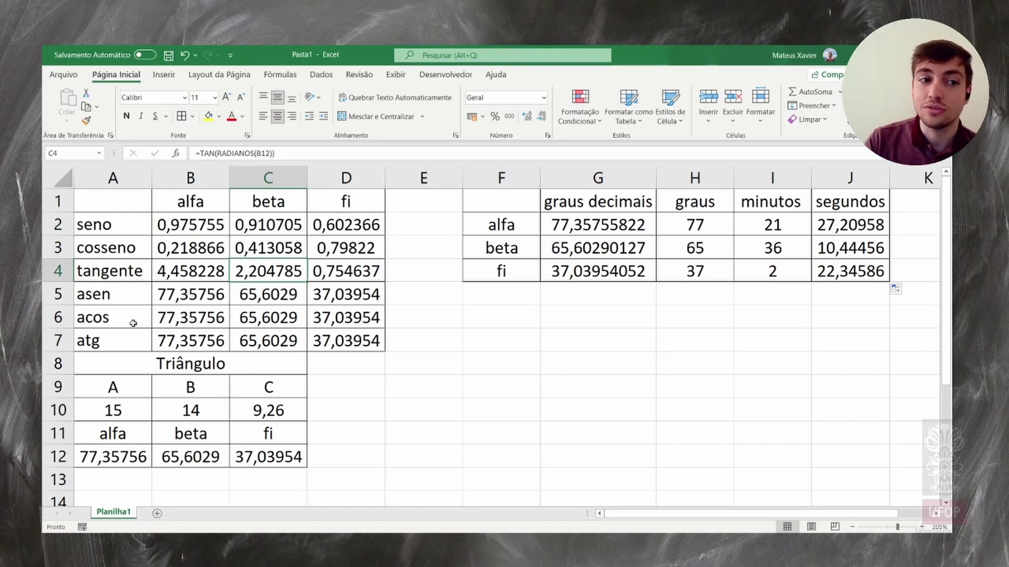
pyautogui.click(202, 319)
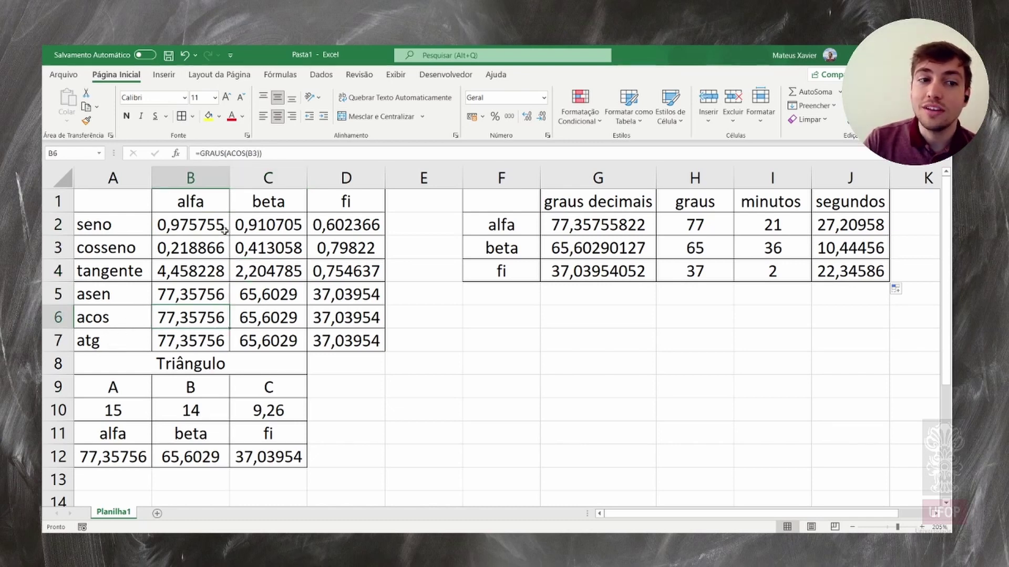
pyautogui.click(220, 154)
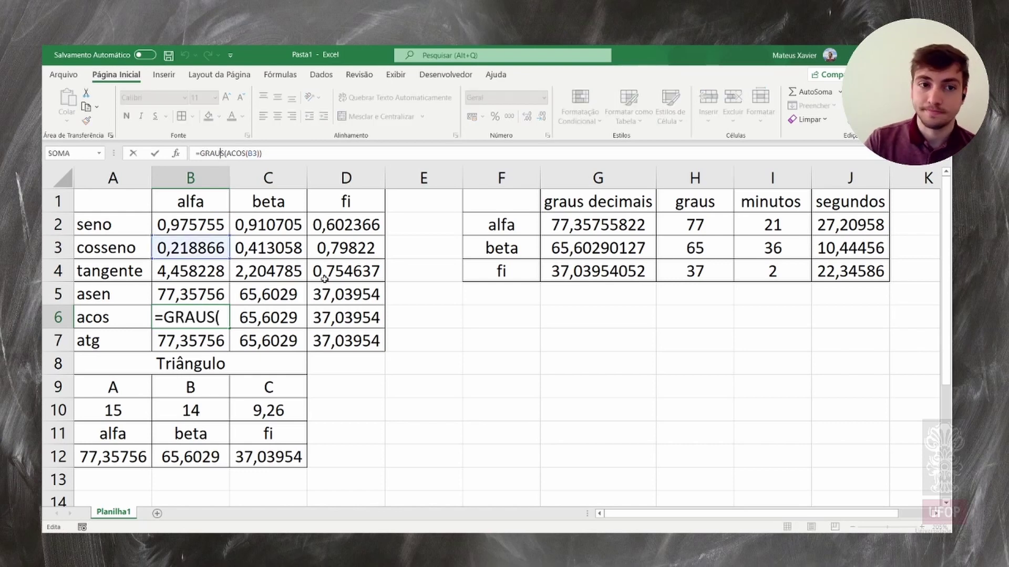
pyautogui.click(503, 336)
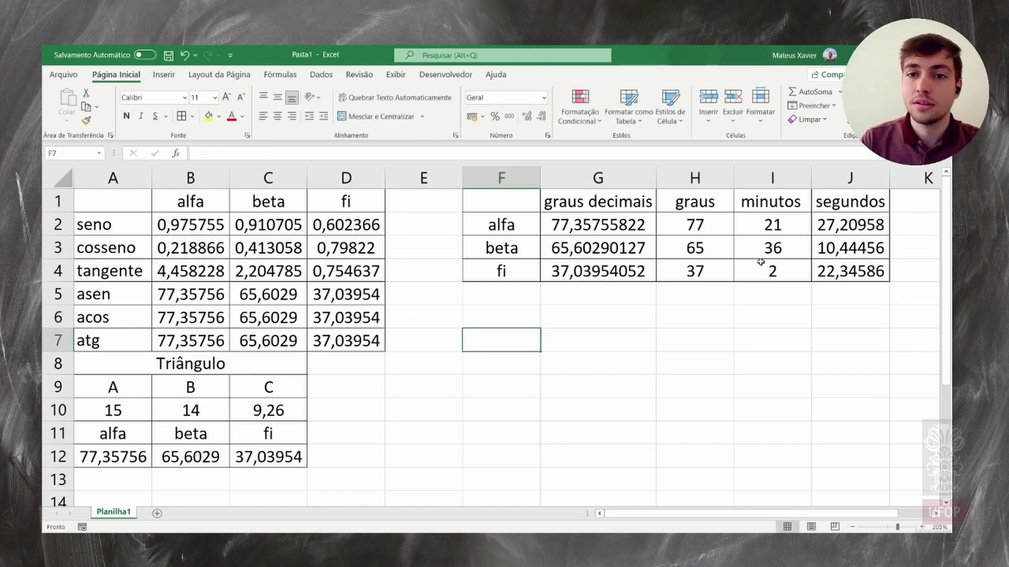